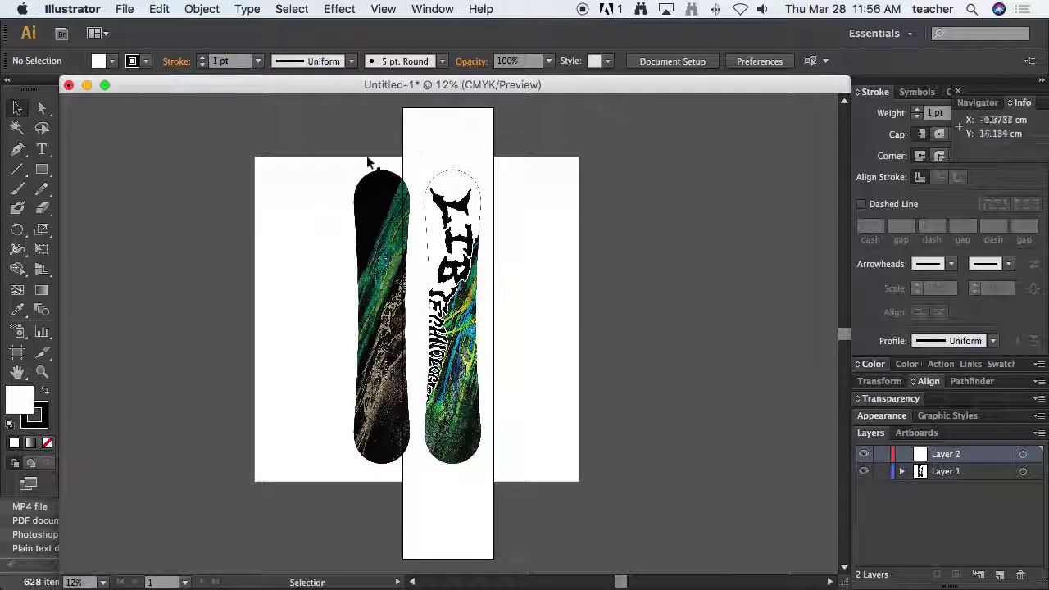
Step: Move the placed snowboard image so the white Lib Tech board lies vertically centred on the artboard, and lock Layer 1
left_click_drag(352, 176, 254, 123)
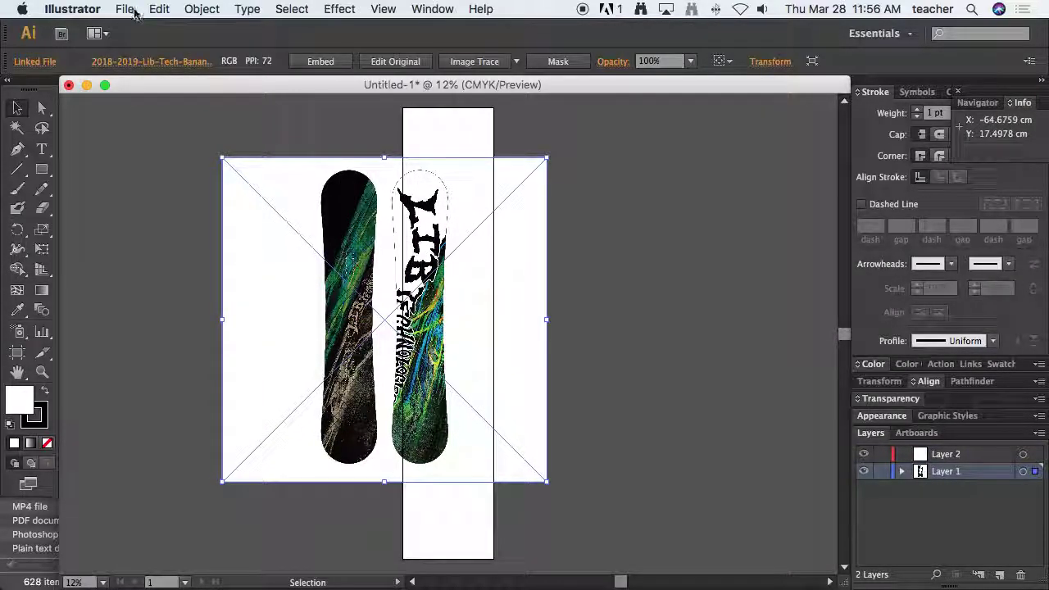
left_click(124, 9)
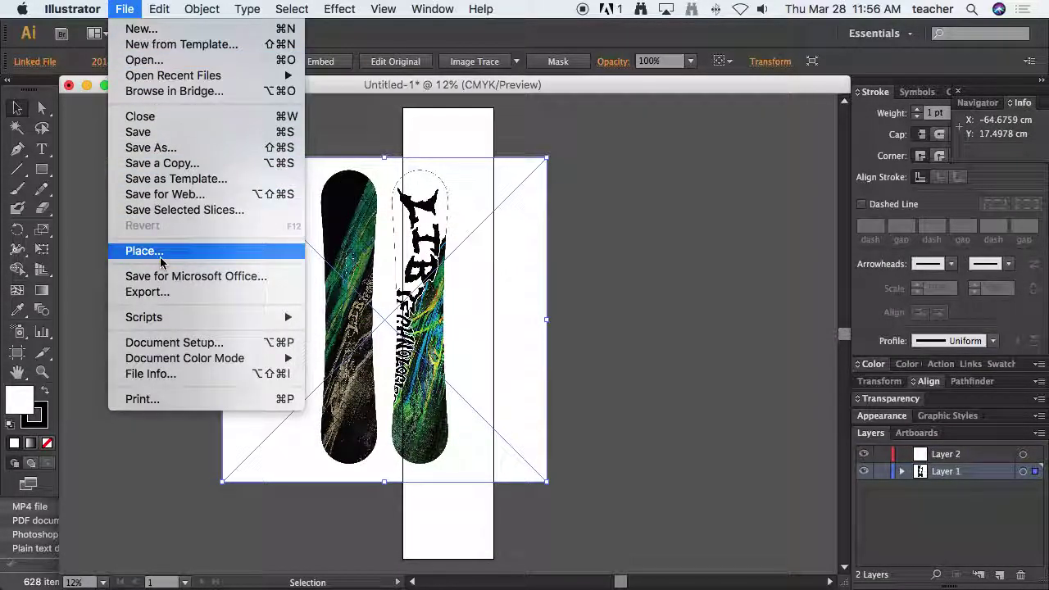
left_click(501, 332)
left_click_drag(498, 345, 525, 384)
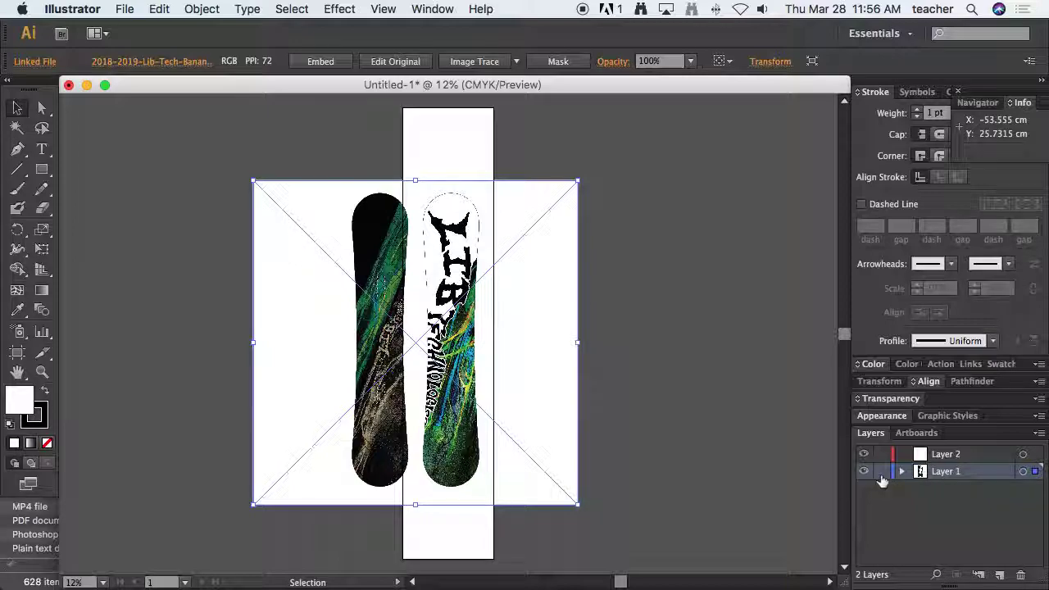
left_click(881, 471)
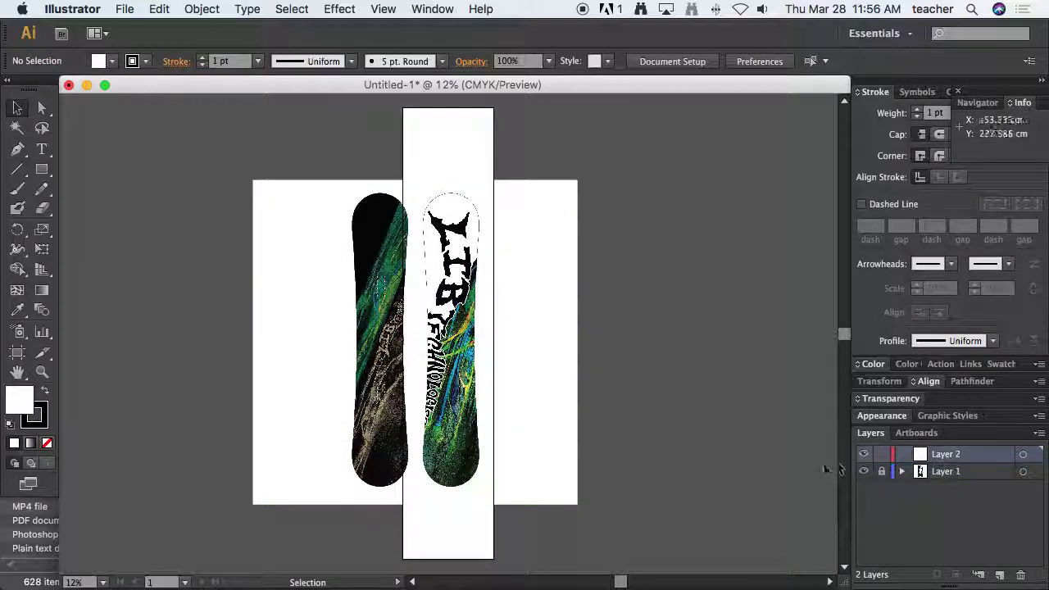
Step: Trace the left edge of the white Lib Tech board on Layer 2 with the Pen tool, from its top centre to its waist
key("super+space")
left_click_drag(388, 191, 576, 510)
key("space")
left_click_drag(447, 453, 492, 431)
left_click(20, 148)
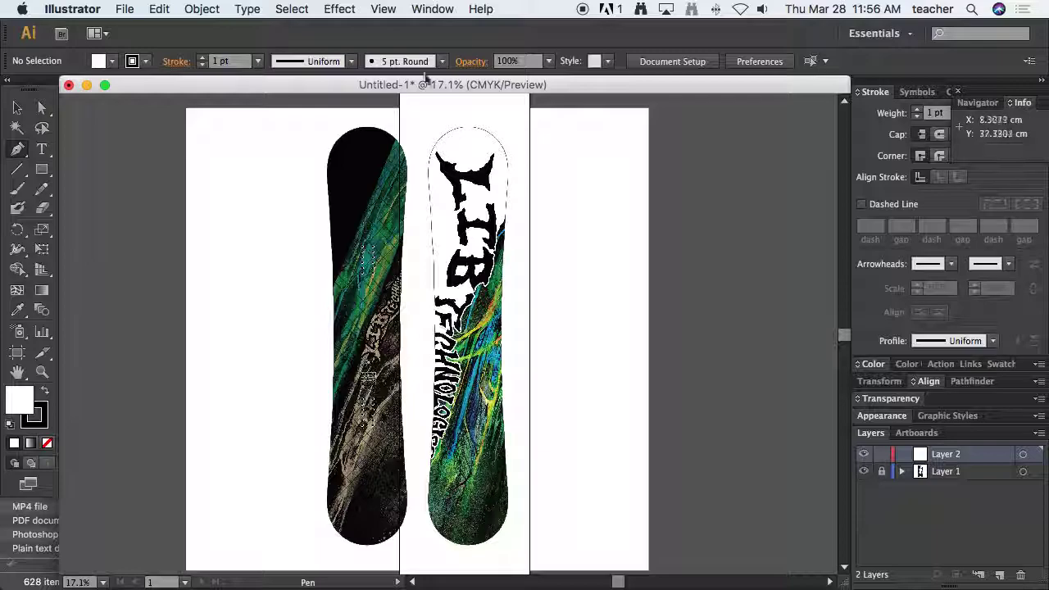
left_click(383, 9)
left_click(426, 479)
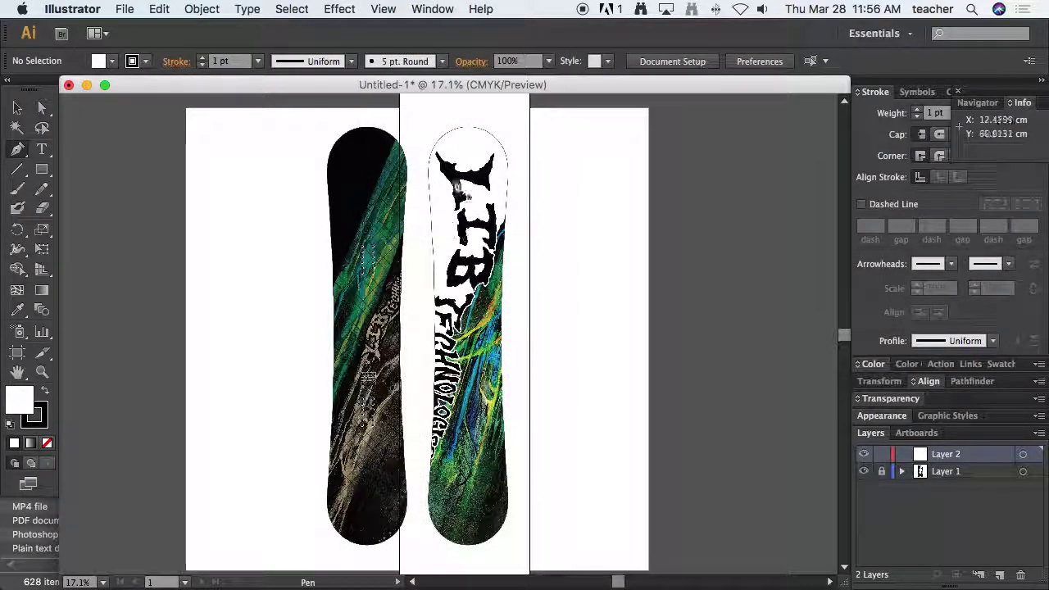
left_click(467, 127)
left_click_drag(427, 174, 427, 233)
left_click(433, 361)
mouse_move(435, 441)
left_mouse_down()
mouse_move(435, 455)
mouse_move(437, 442)
left_mouse_up()
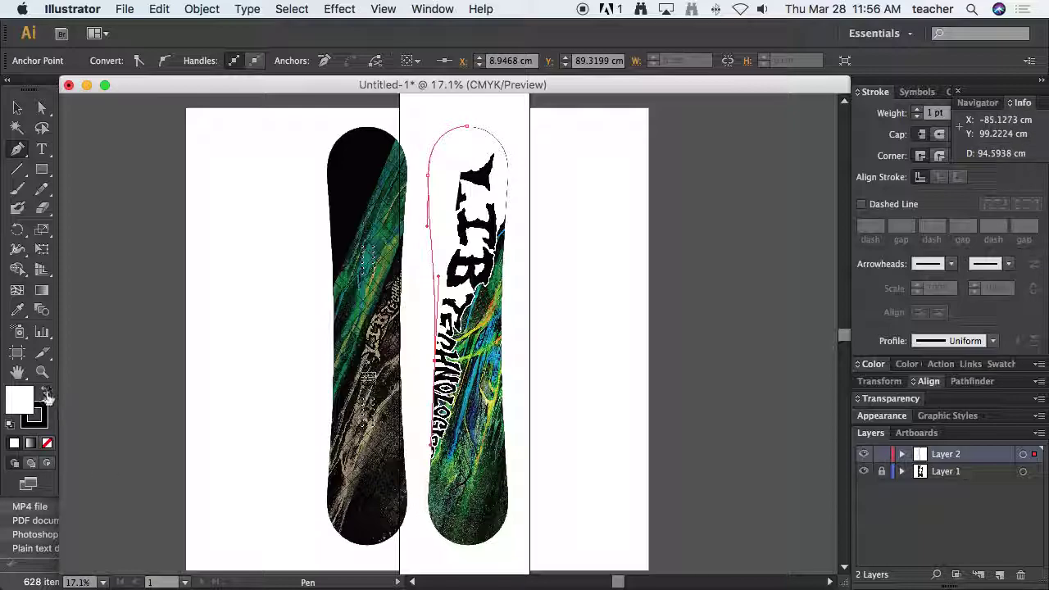
Step: Give the traced path no fill and a 12 pt teal stroke (C 77.65, M 16.08, Y 22.75, K 0), and deselect it
left_click(47, 442)
left_click(46, 412)
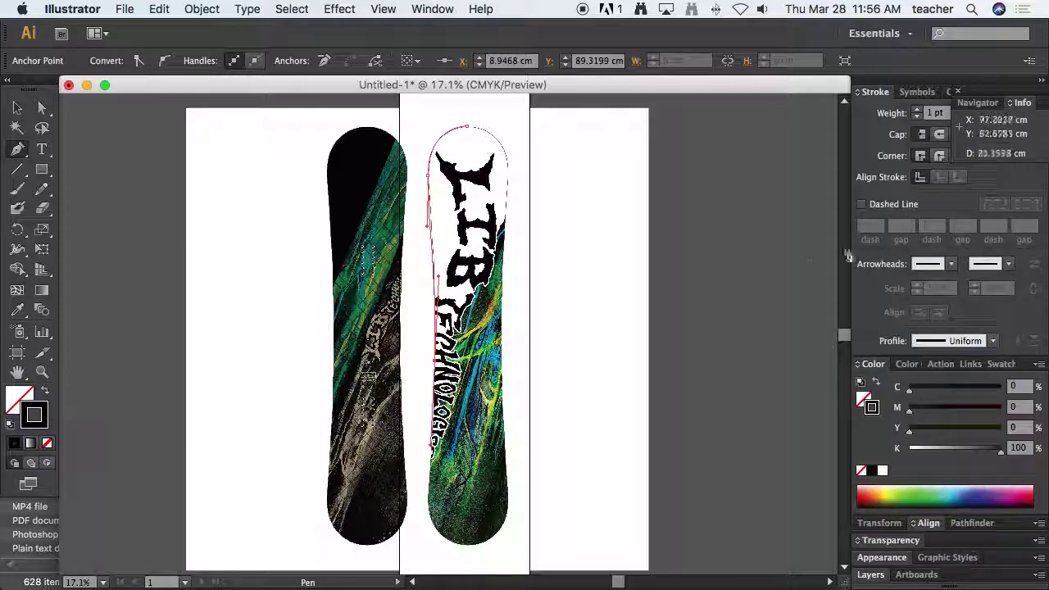
left_click(954, 490)
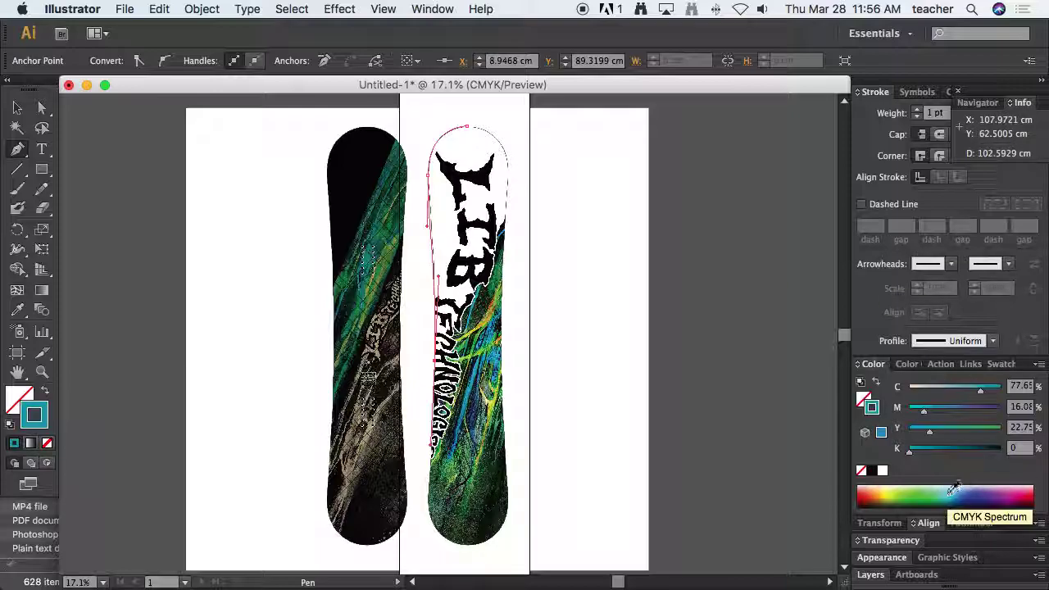
left_click(918, 111)
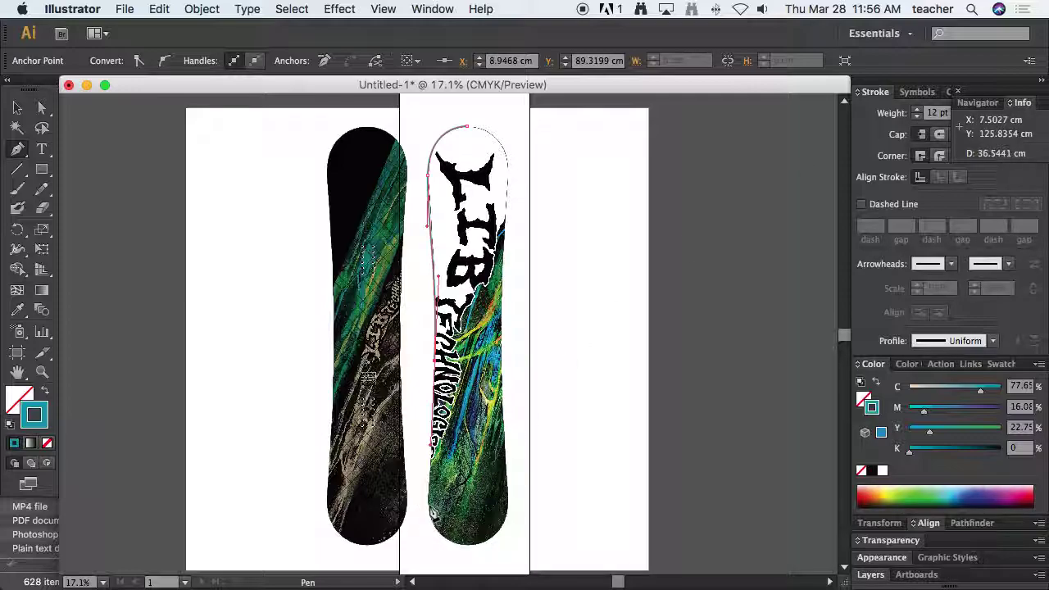
key("v")
left_click(195, 152)
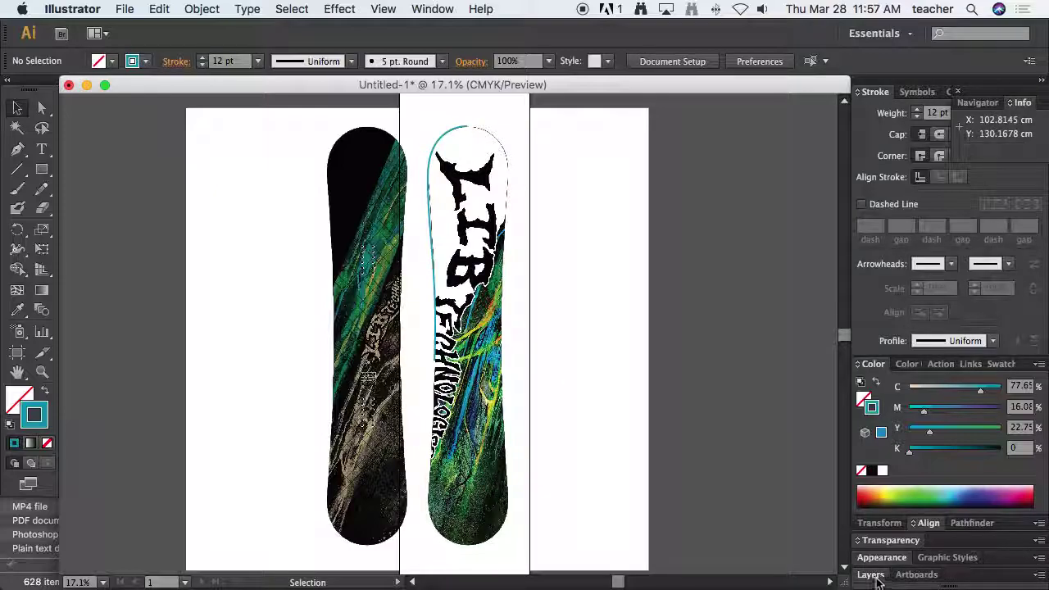
Step: Hide the snowboard reference image on Layer 1, leaving the traced curve on the artboard
left_click(871, 575)
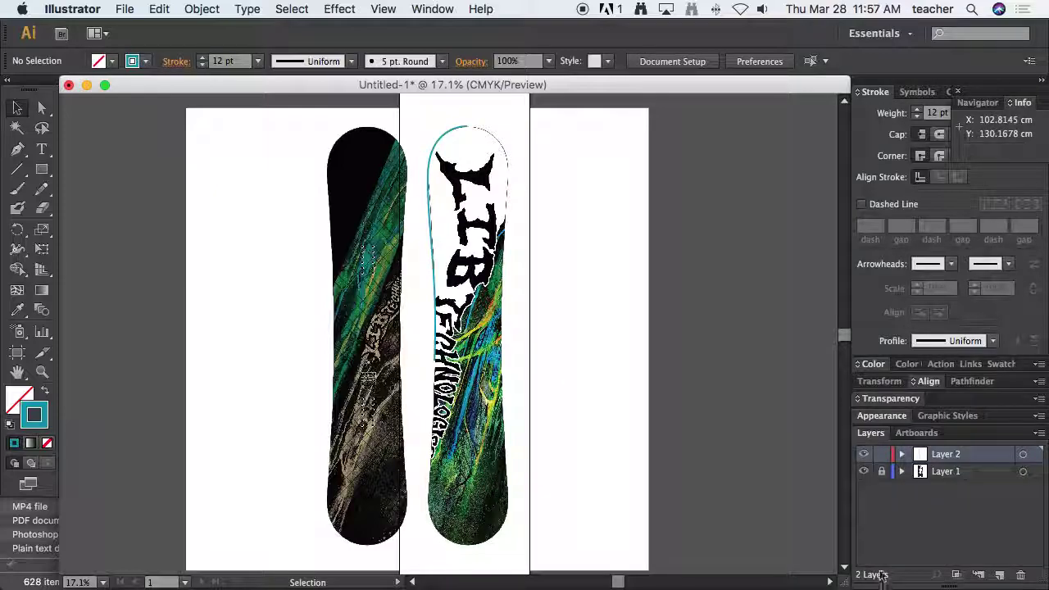
left_click(864, 472)
key("z")
left_click_drag(394, 105, 585, 391)
key("v")
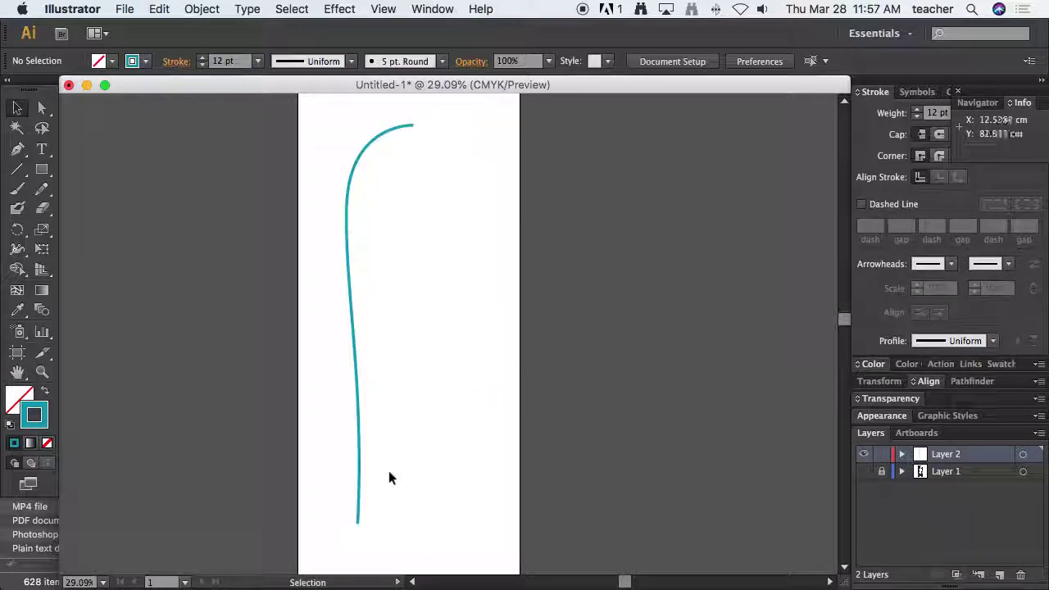
Step: Create a reflected copy of the traced path across the horizontal axis
left_click(360, 453)
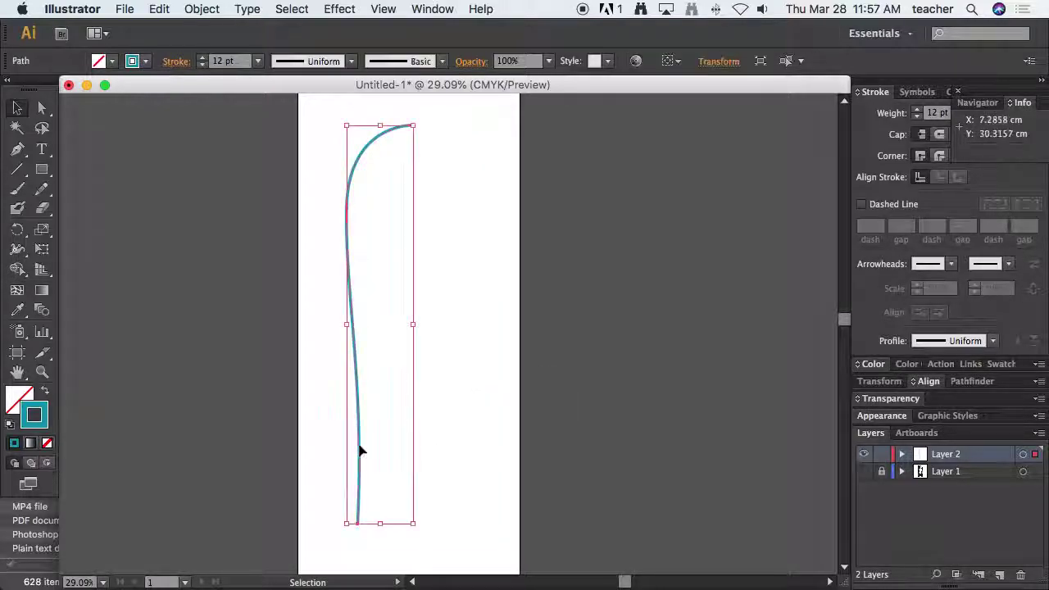
right_click(360, 450)
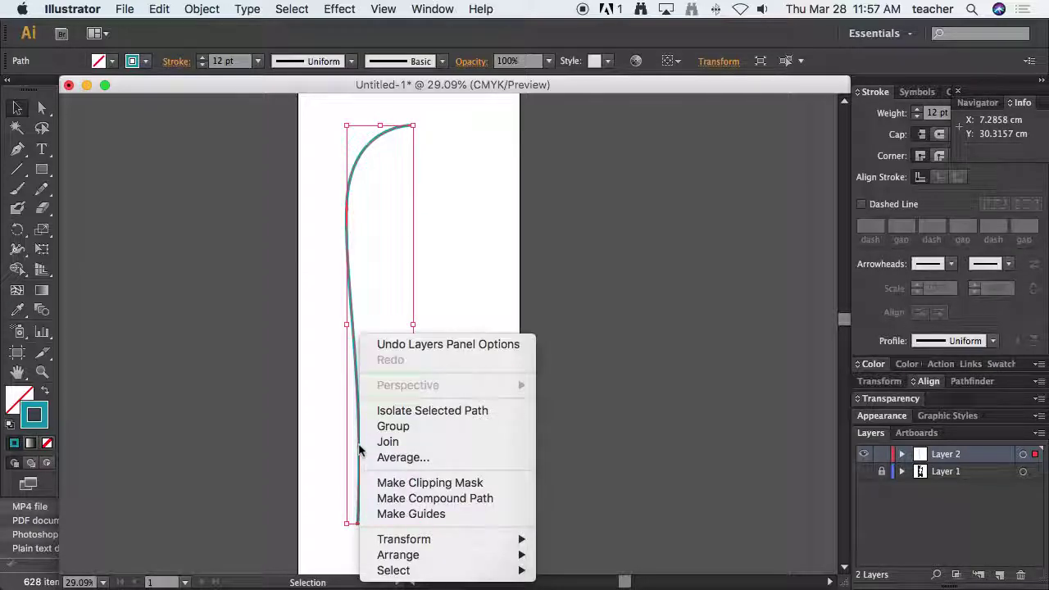
mouse_move(435, 540)
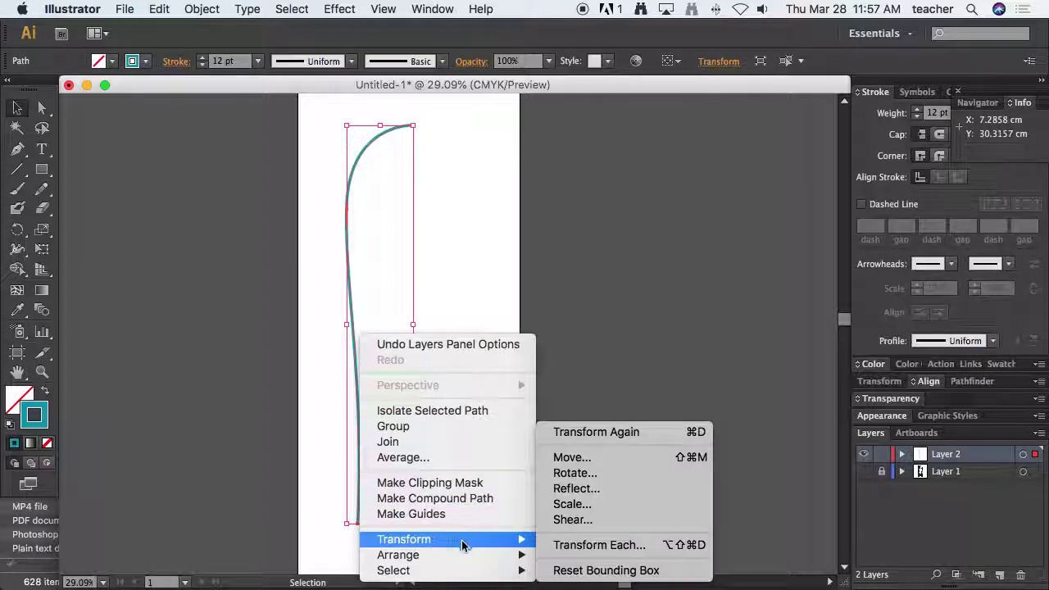
left_click(574, 489)
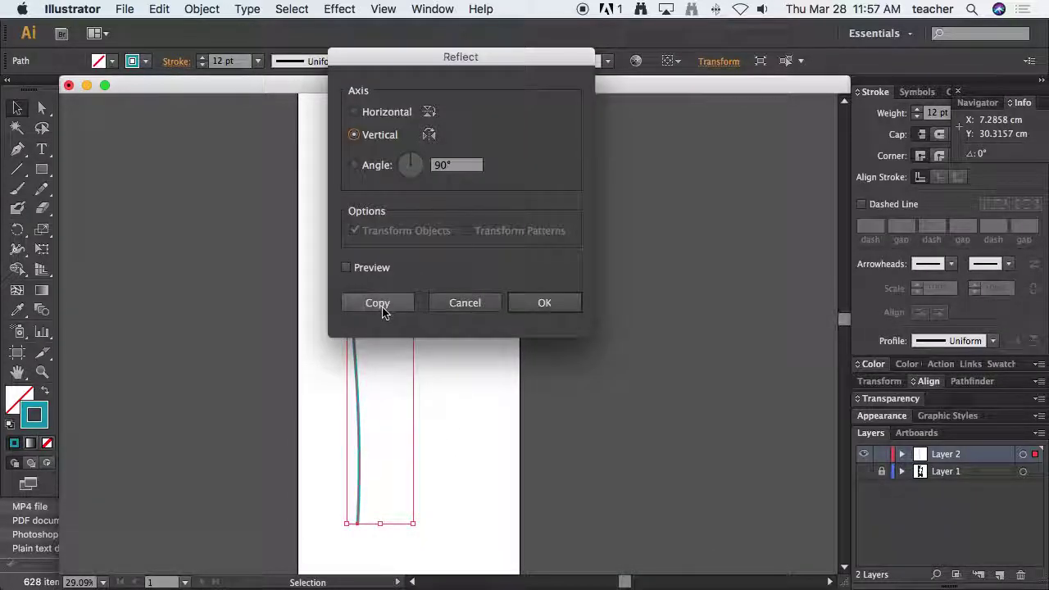
left_click(353, 270)
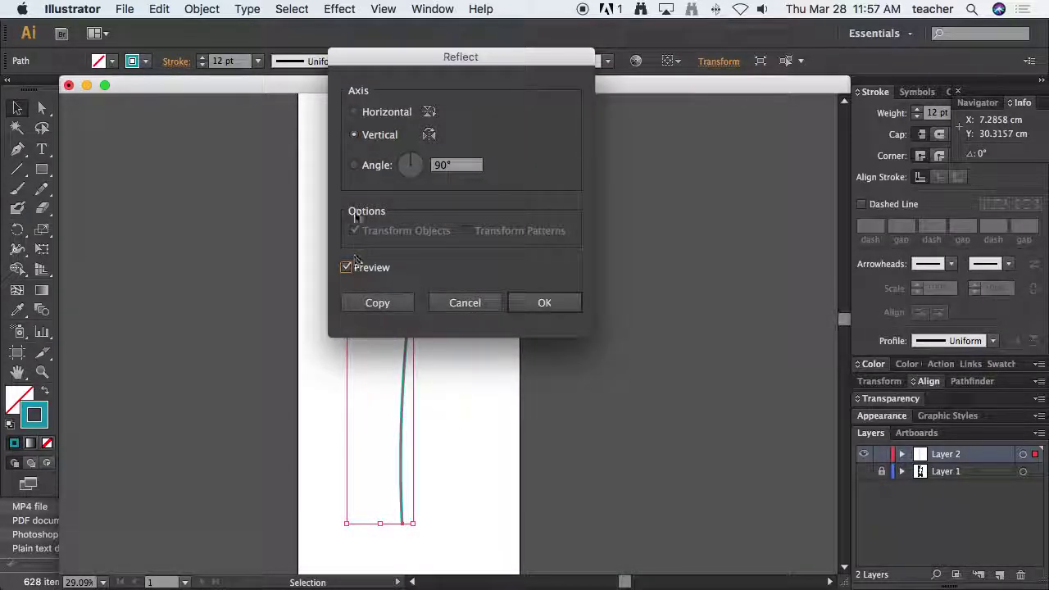
left_click(366, 114)
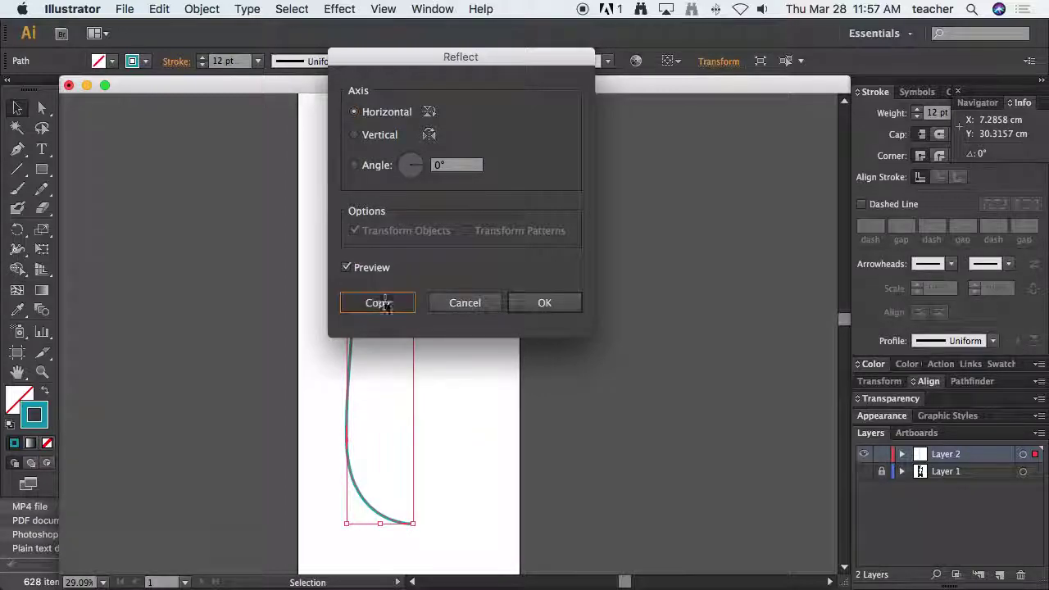
left_click(377, 302)
Step: Move the reflected copy straight down so it continues the original curve as the lower half of the board's edge
left_click(410, 371)
left_click(434, 436)
left_click(433, 436)
left_click(434, 435)
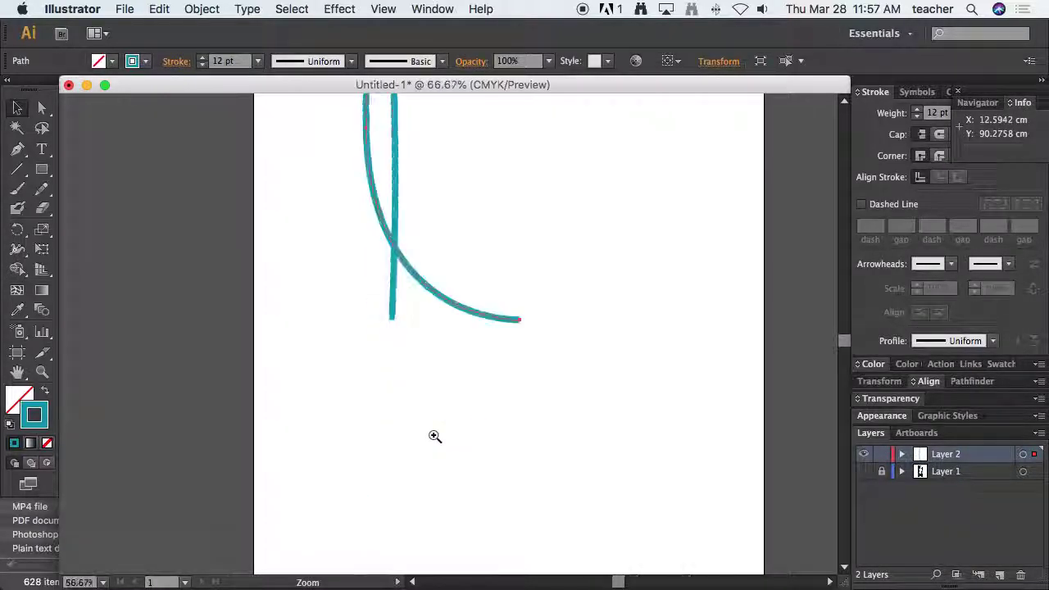
left_click(481, 276, "alt")
left_click(481, 276, "alt")
left_click(480, 229, "alt")
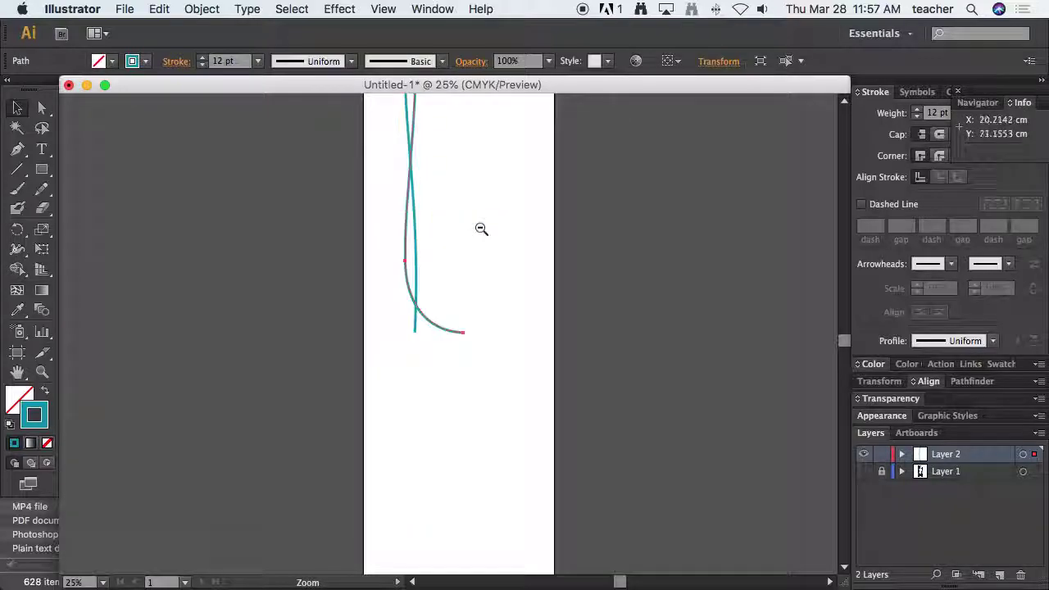
left_click(403, 366, "alt")
left_click(403, 365, "alt")
left_click(396, 432)
left_click_drag(395, 428, 391, 487)
left_click(410, 432)
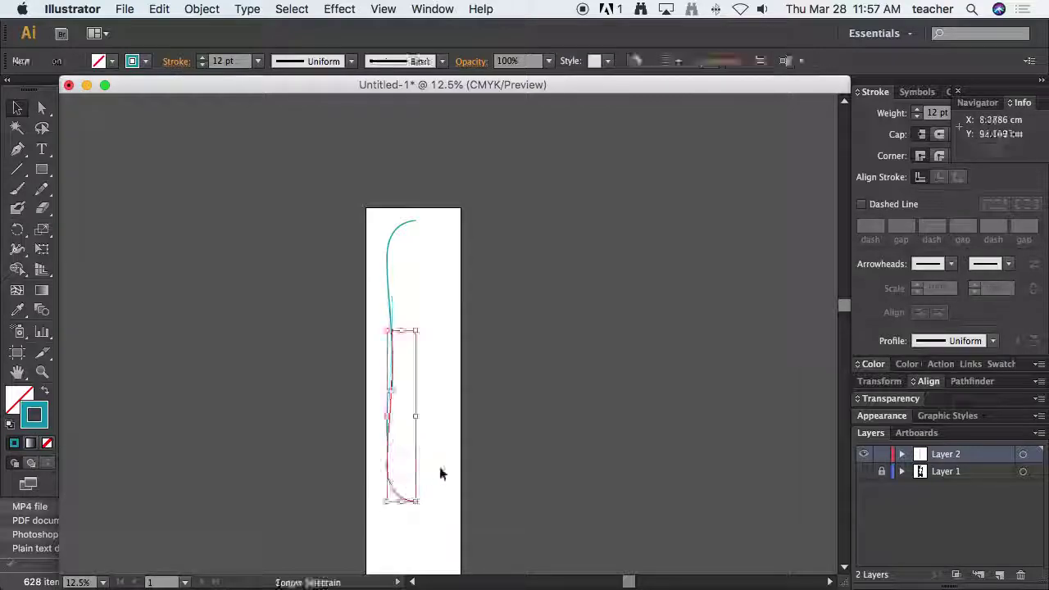
left_click(533, 459)
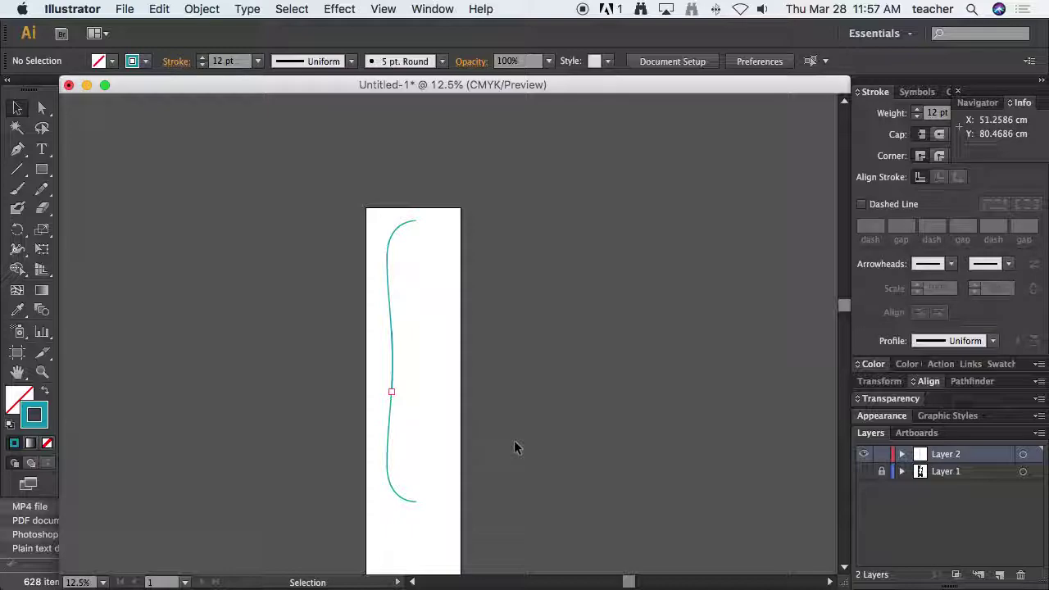
Step: Show Layer 1 and fit the upper and lower curves to the white board's left edge, matching its tip and tail
left_click(863, 472)
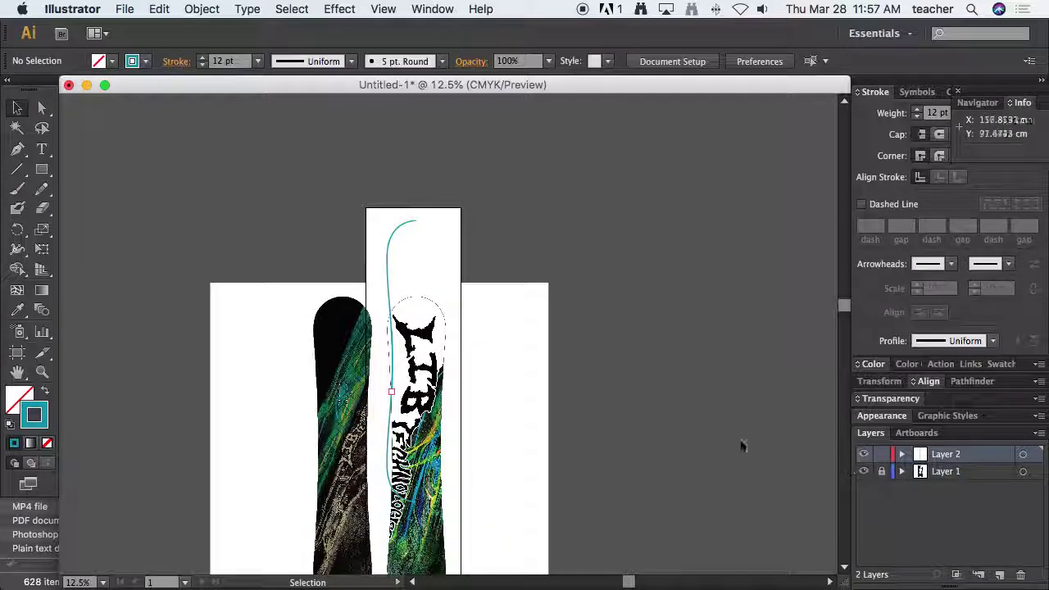
scroll(477, 427, "down", 5)
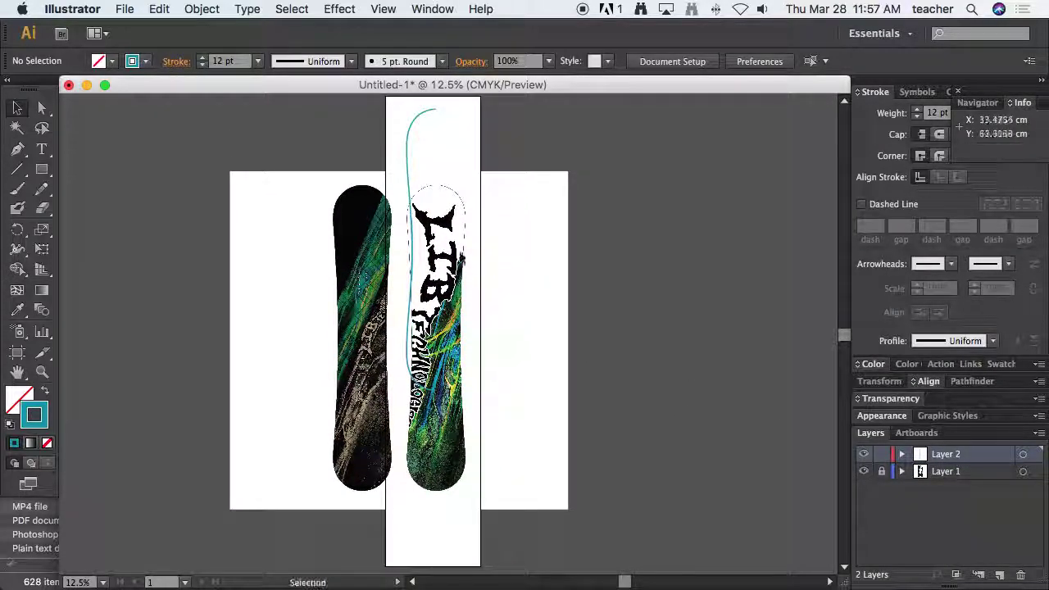
left_click_drag(394, 185, 487, 412)
left_click_drag(407, 110, 423, 200)
left_click(413, 194)
left_click(537, 266)
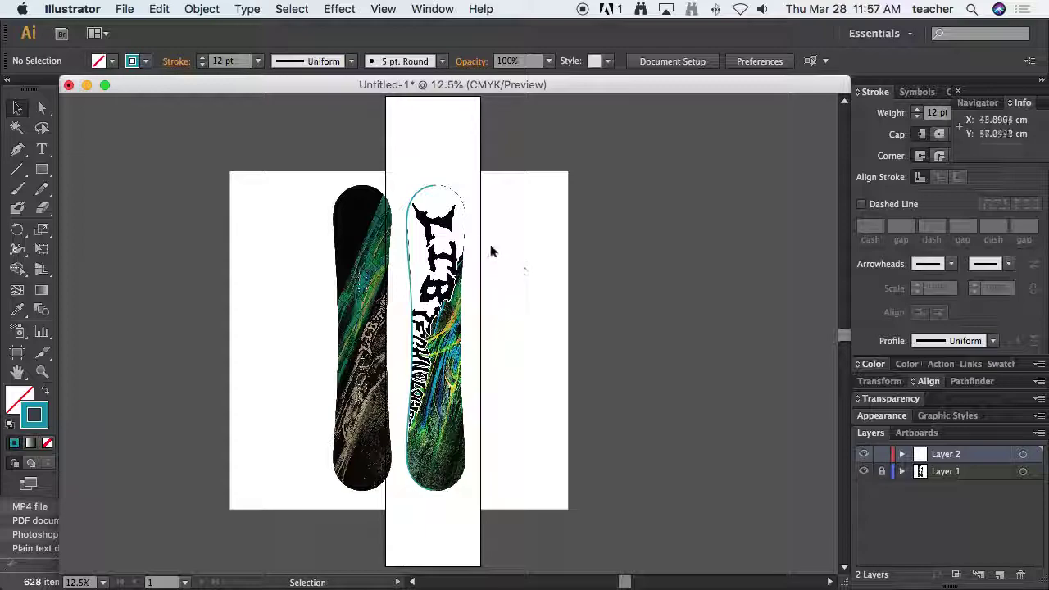
Step: Select both edge curves, hide Layer 1 and inspect the area where the curves overlap
left_click(420, 198)
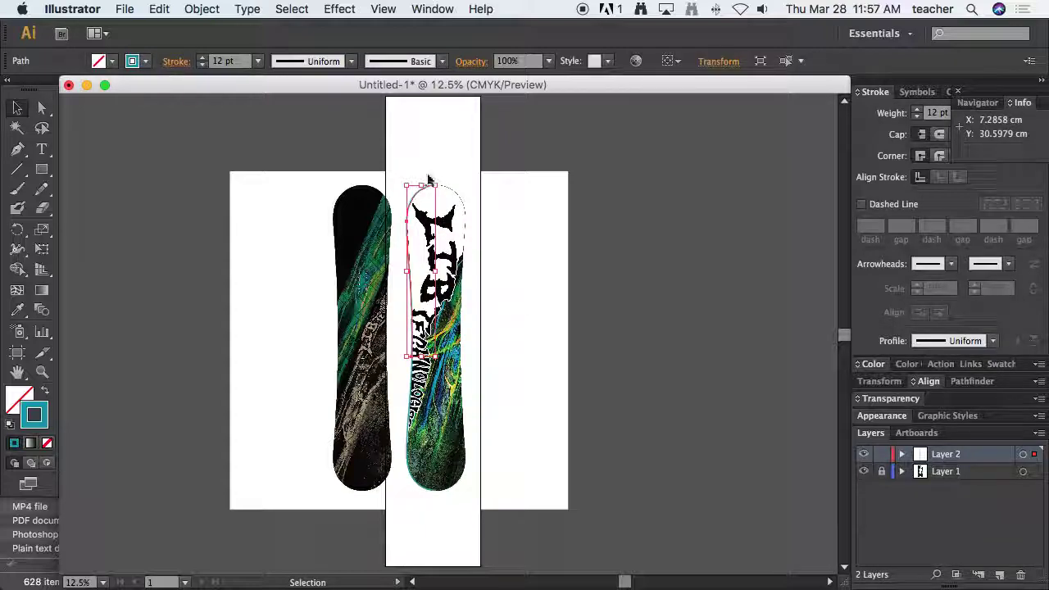
left_click(413, 178)
left_click_drag(447, 451, 501, 514)
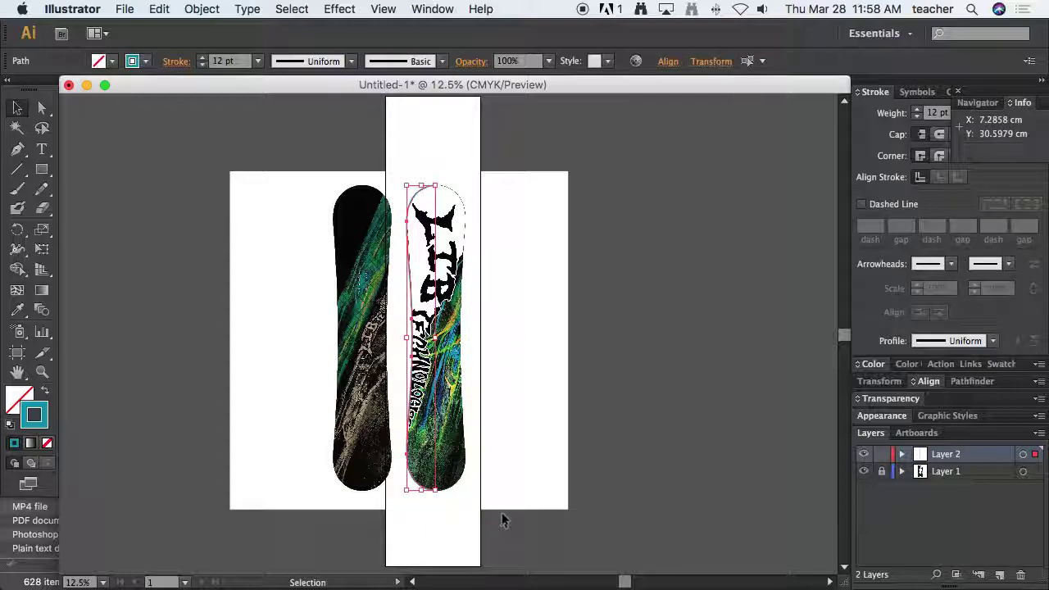
left_click(865, 473)
key("super+space")
left_click_drag(368, 263, 480, 399)
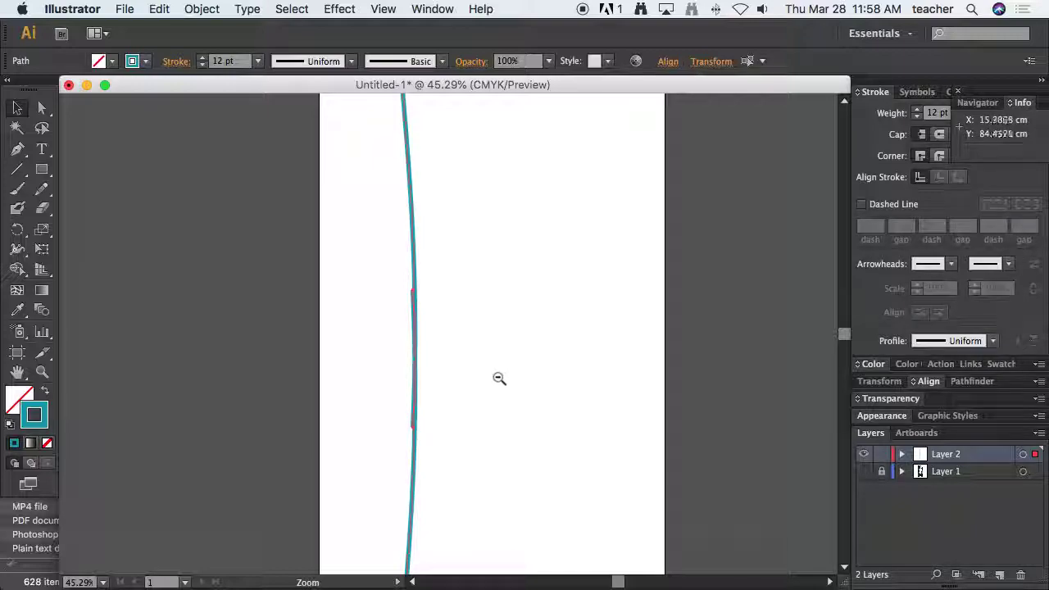
Step: Expand the fill and stroke of both selected curves into filled shapes
left_click(498, 378, "alt")
left_click(497, 378, "alt")
left_click_drag(436, 368, 445, 424)
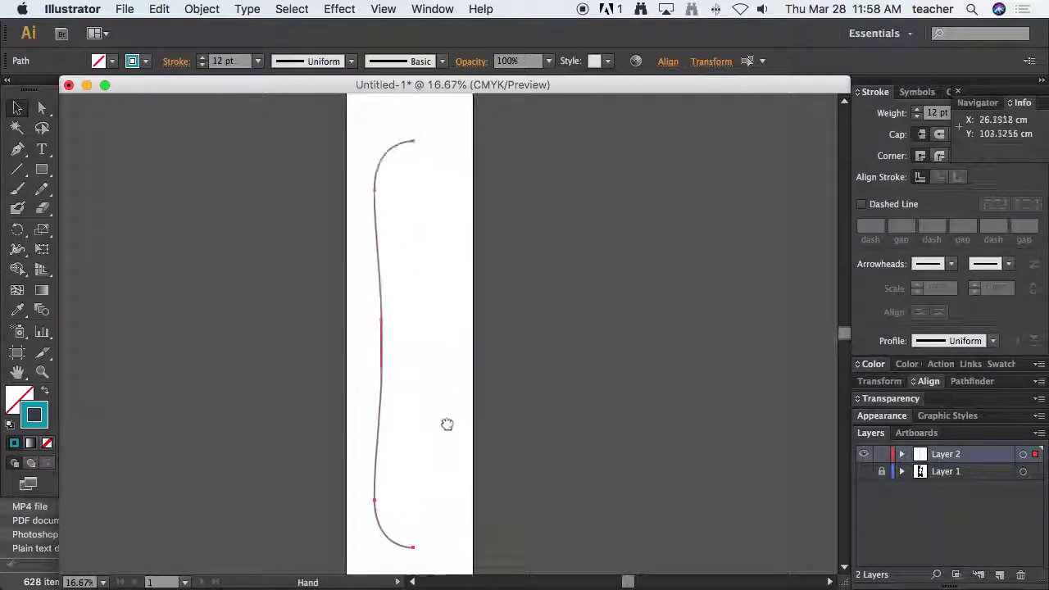
left_click(197, 9)
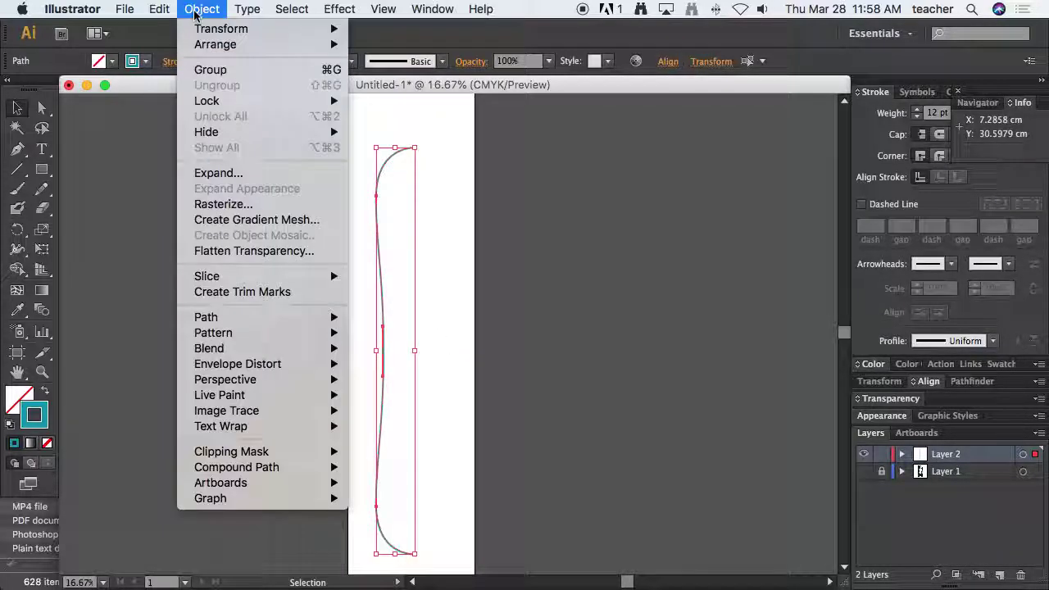
left_click(244, 173)
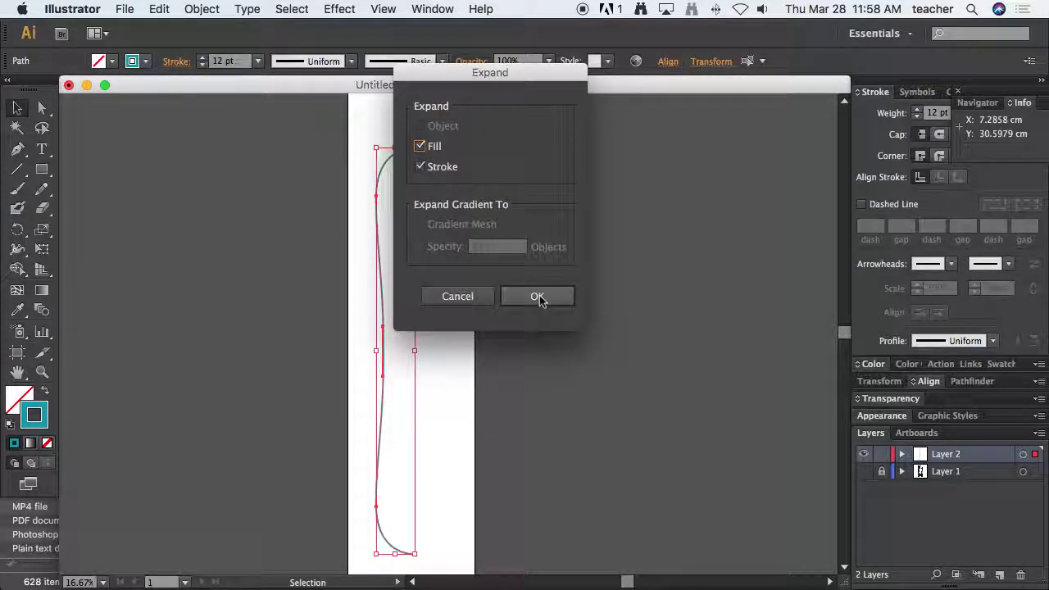
left_click(539, 298)
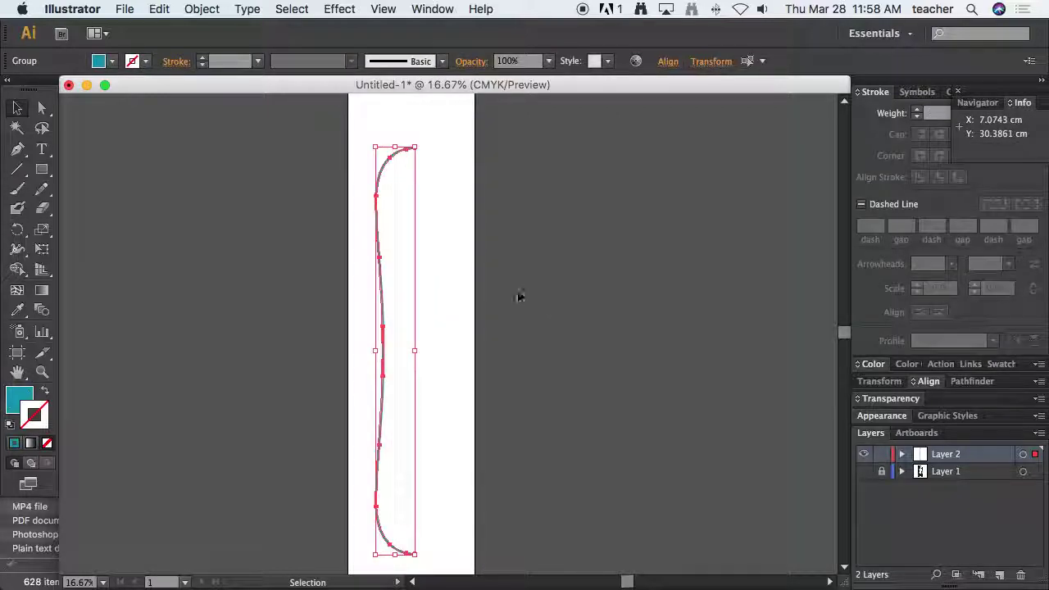
Step: Select both edge curves, show the Pathfinder operations and float them beside the artboard
left_click_drag(349, 271, 458, 399)
left_click(969, 381)
left_click_drag(904, 378, 578, 238)
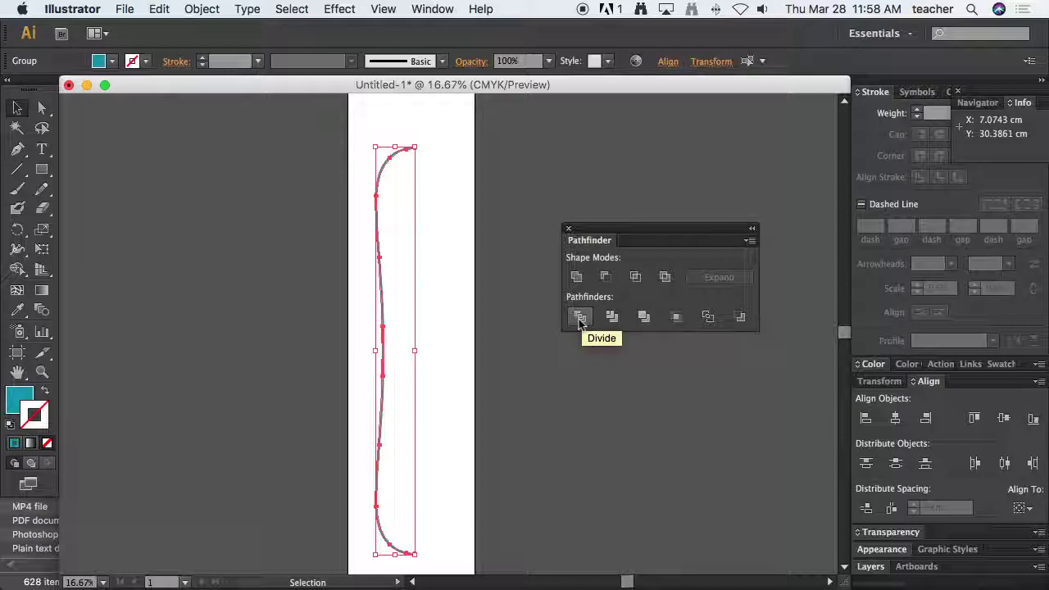
Step: Switch the display to Outline mode to examine the paths where the upper and lower curves overlap
left_click(469, 344)
key("super+space")
mouse_move(352, 321)
left_mouse_down()
mouse_move(434, 382)
mouse_move(432, 373)
left_mouse_up()
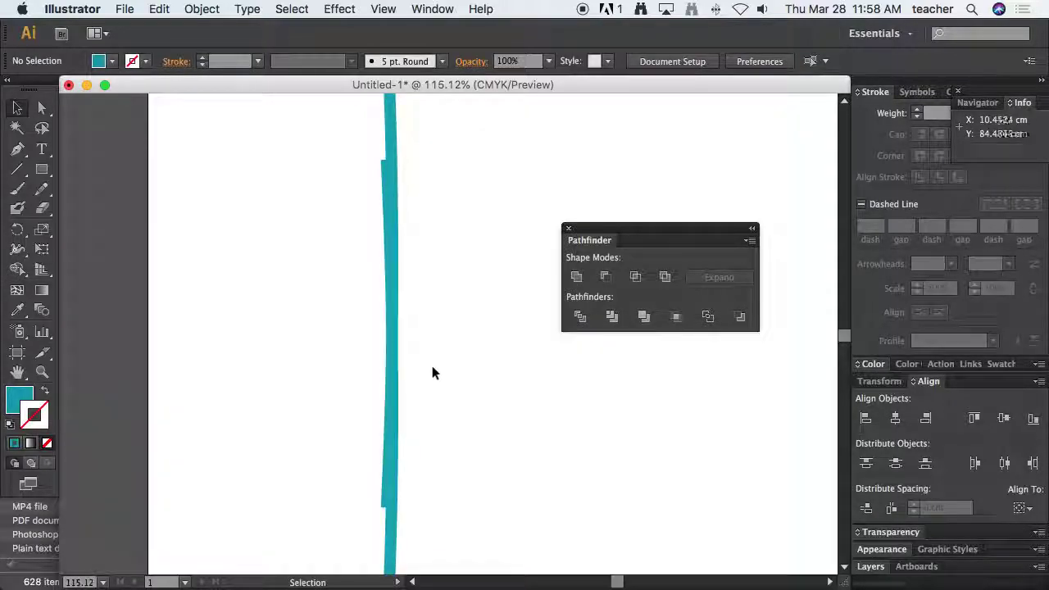
left_click(382, 9)
left_click(392, 28)
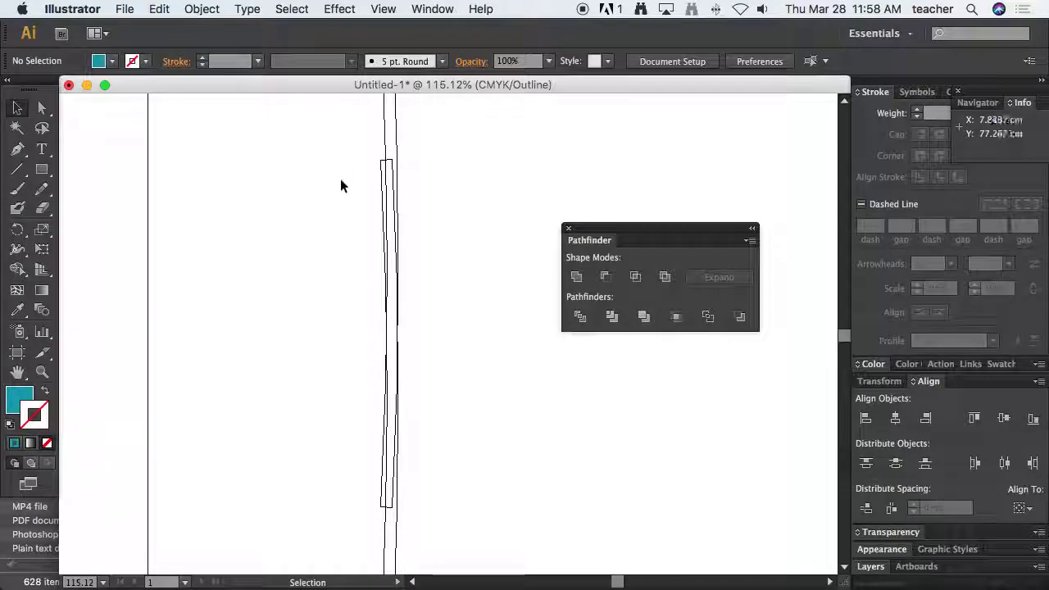
Step: Split the two overlapping curves with Pathfinder Divide and ungroup the resulting pieces
left_click_drag(310, 174, 484, 459)
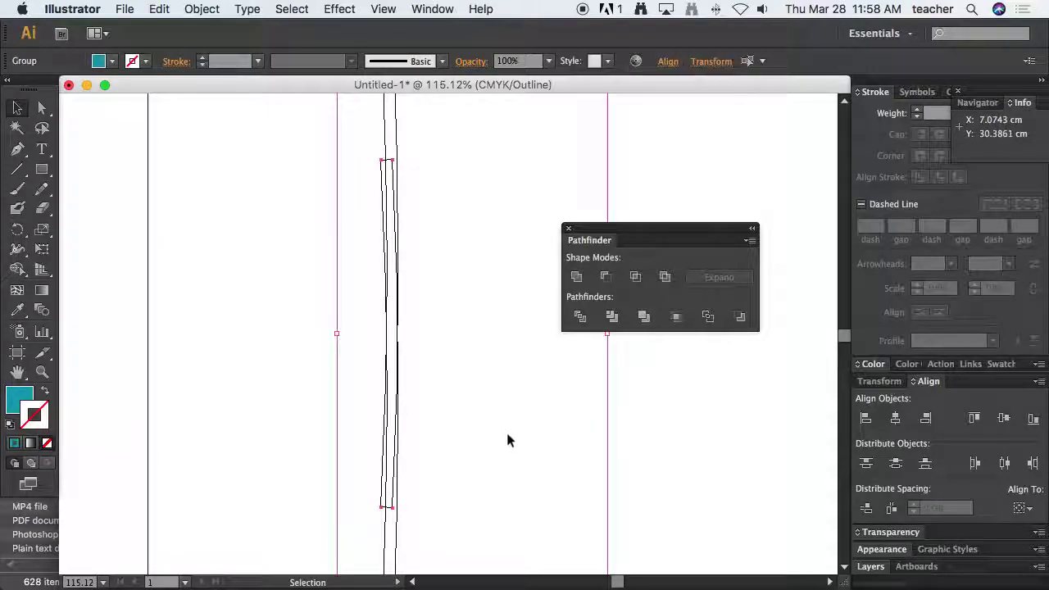
left_click(581, 320)
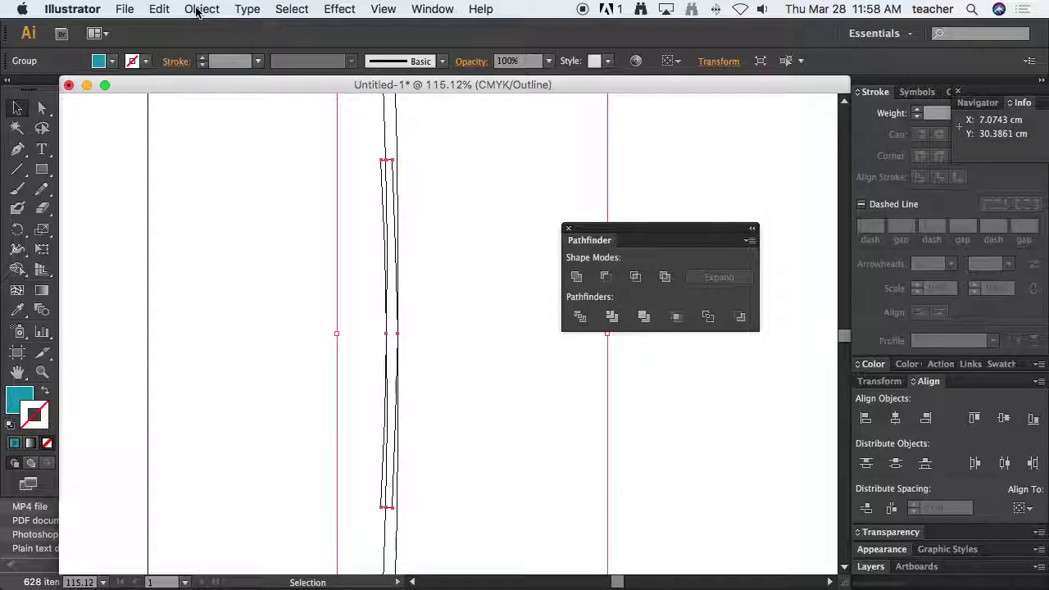
left_click(197, 10)
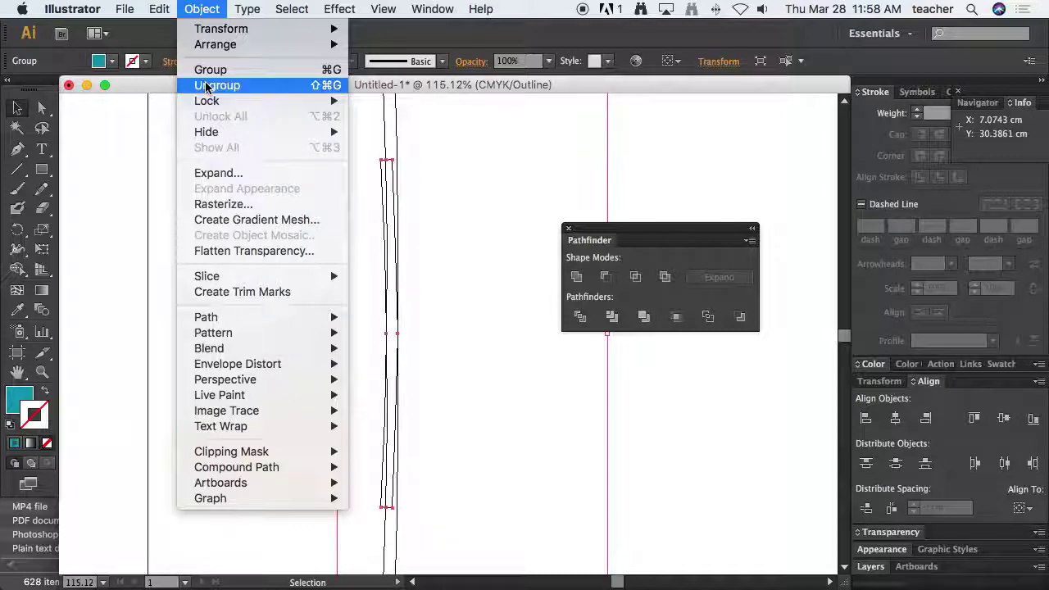
left_click(225, 85)
Step: Delete the divided pieces that protrude from the outer side of the edge at the overlap
left_click(360, 219)
left_click(383, 173)
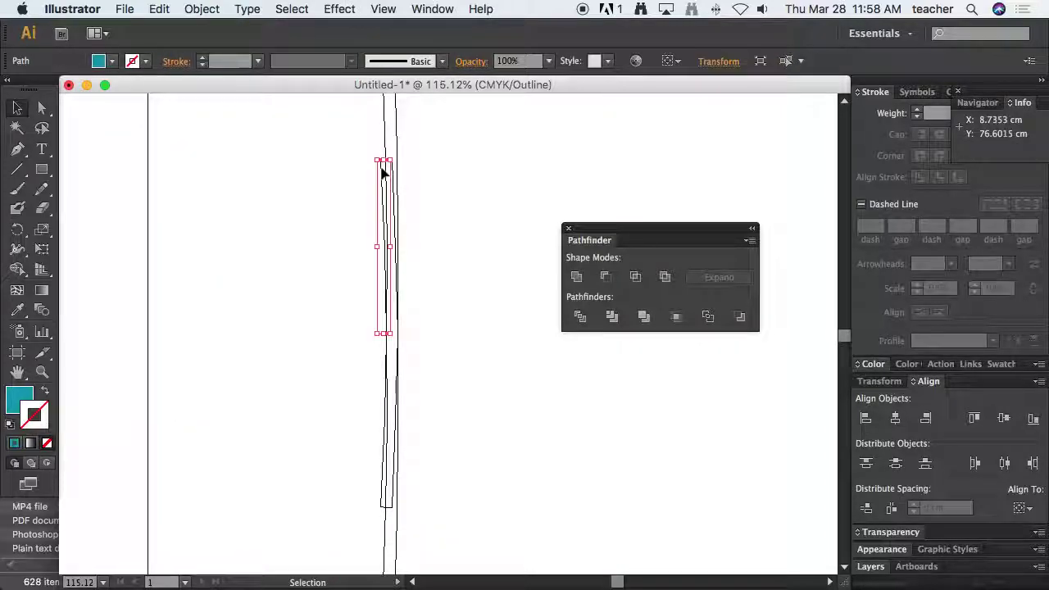
key("Delete")
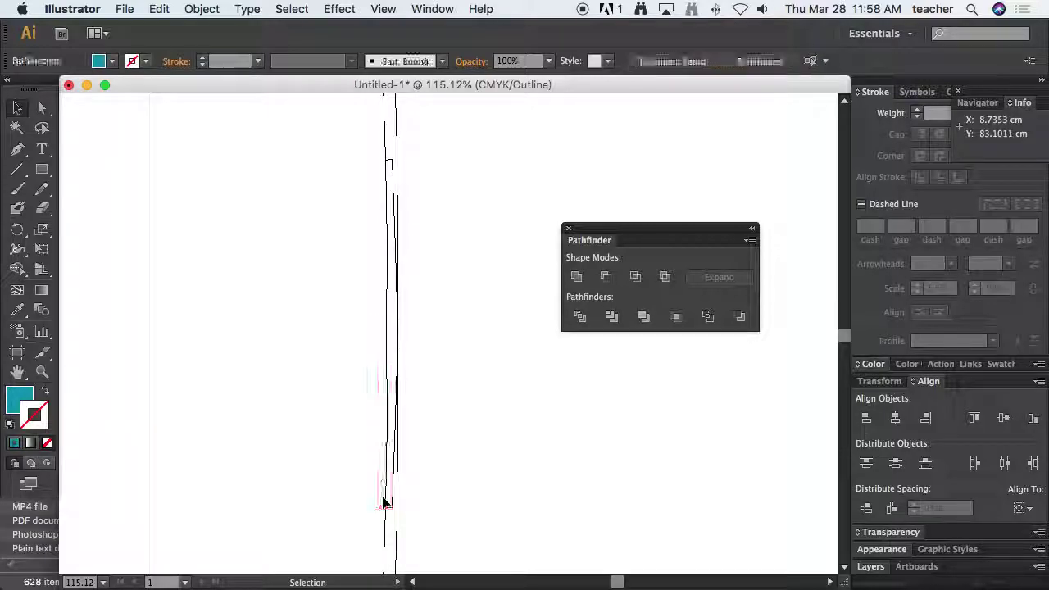
Step: Select all the remaining edge pieces, unite them into one shape and check the joint at the board's waist
key("super+0")
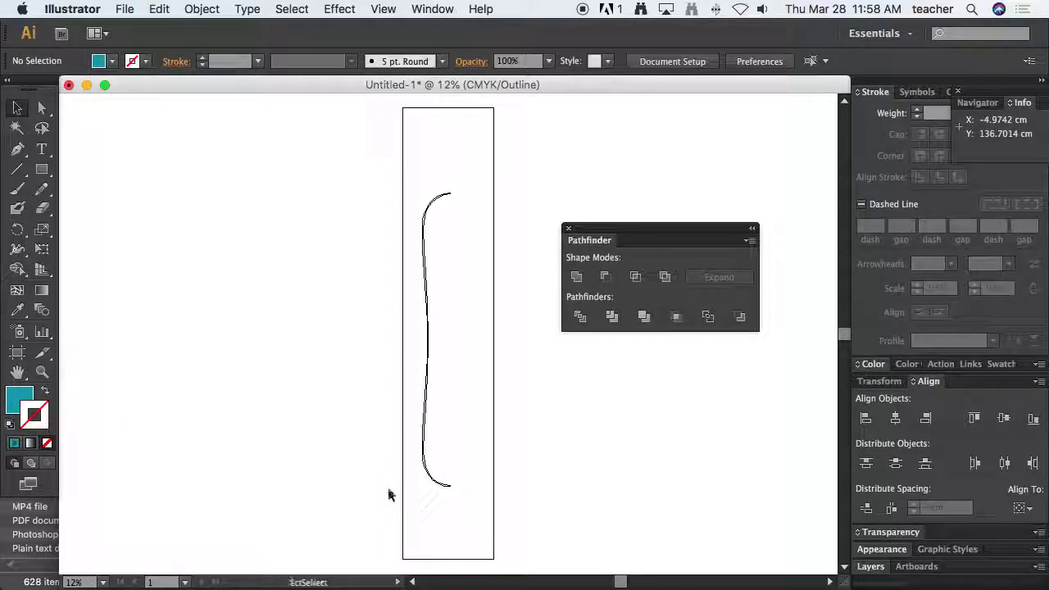
left_click_drag(382, 292, 498, 382)
left_click(424, 350, "alt")
left_click(445, 347, "alt")
left_click(446, 347, "alt")
left_click(463, 344, "alt")
left_click(463, 344, "alt")
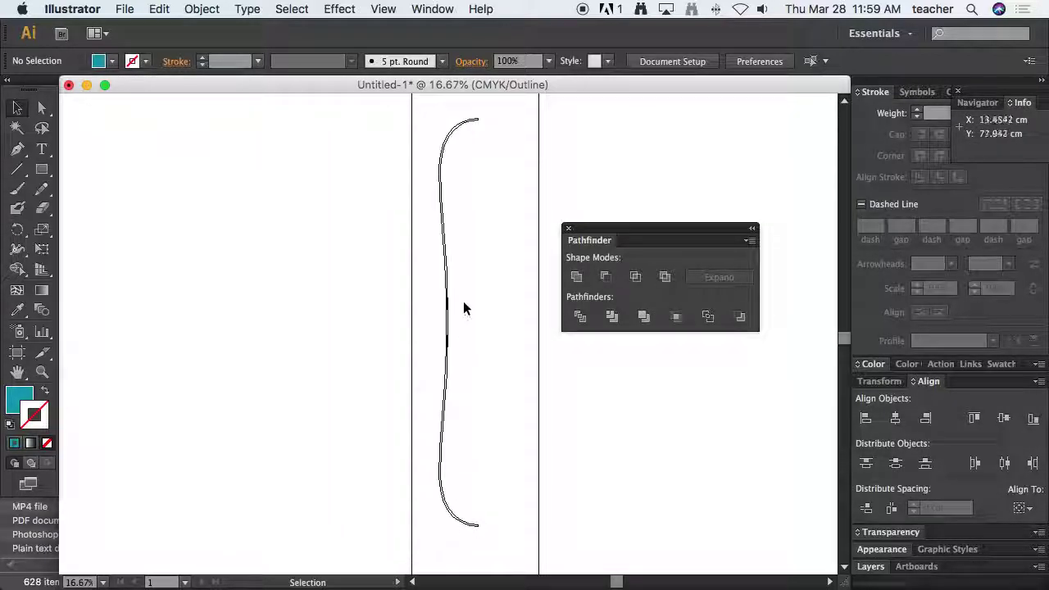
key("super+a")
left_click(577, 279)
left_click_drag(424, 293, 497, 358)
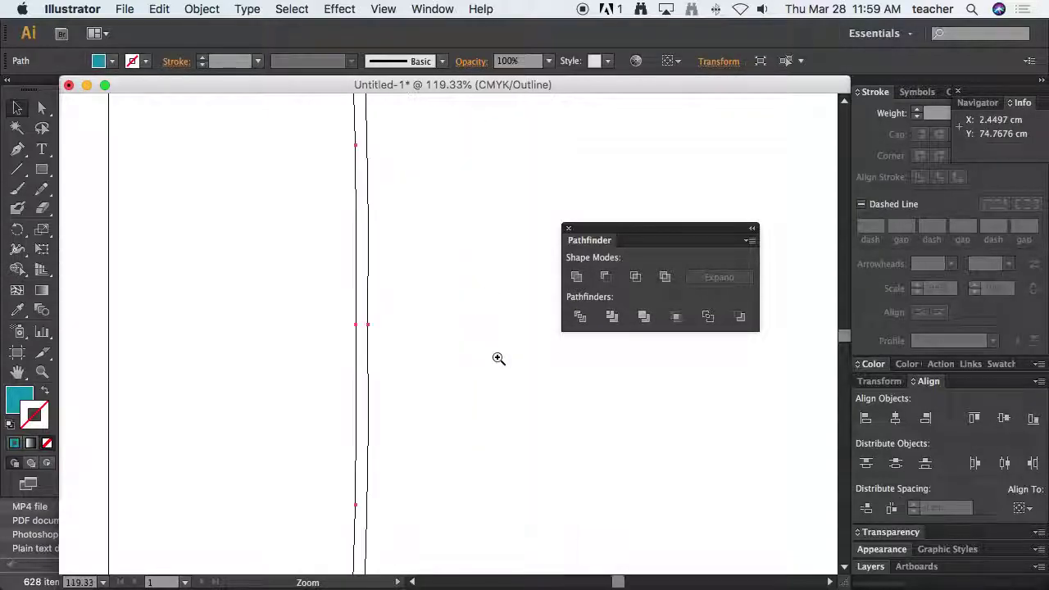
key("super+0")
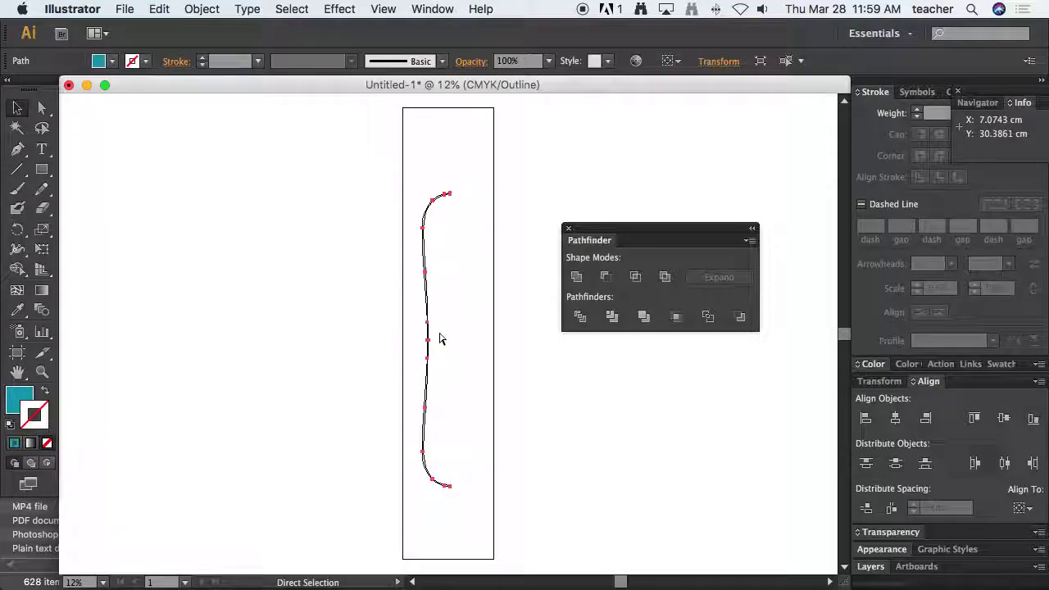
Step: Create a mirrored copy of the united edge with Reflect across the vertical axis
right_click(428, 332)
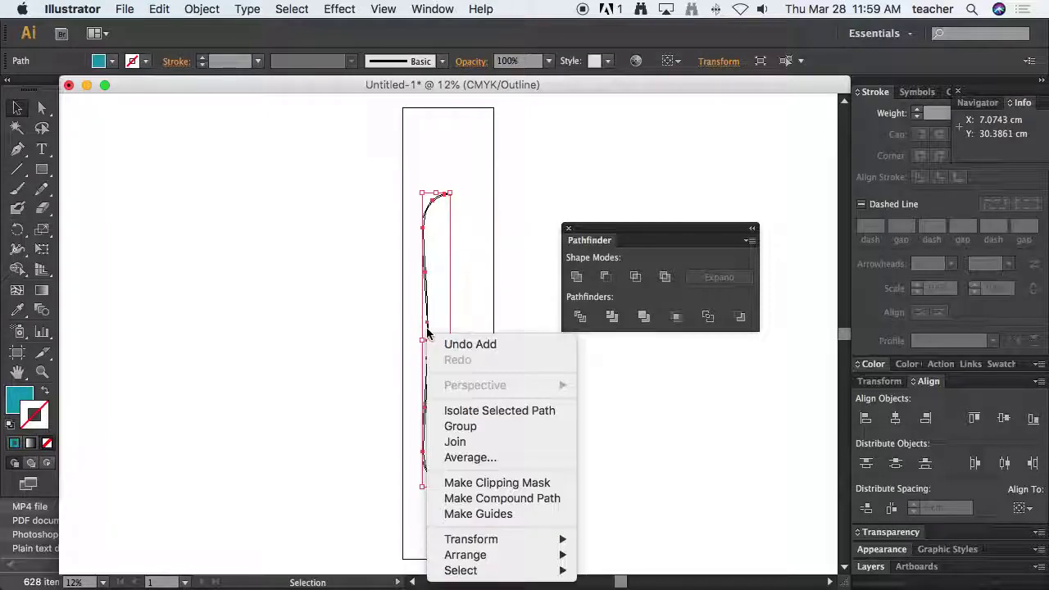
mouse_move(517, 545)
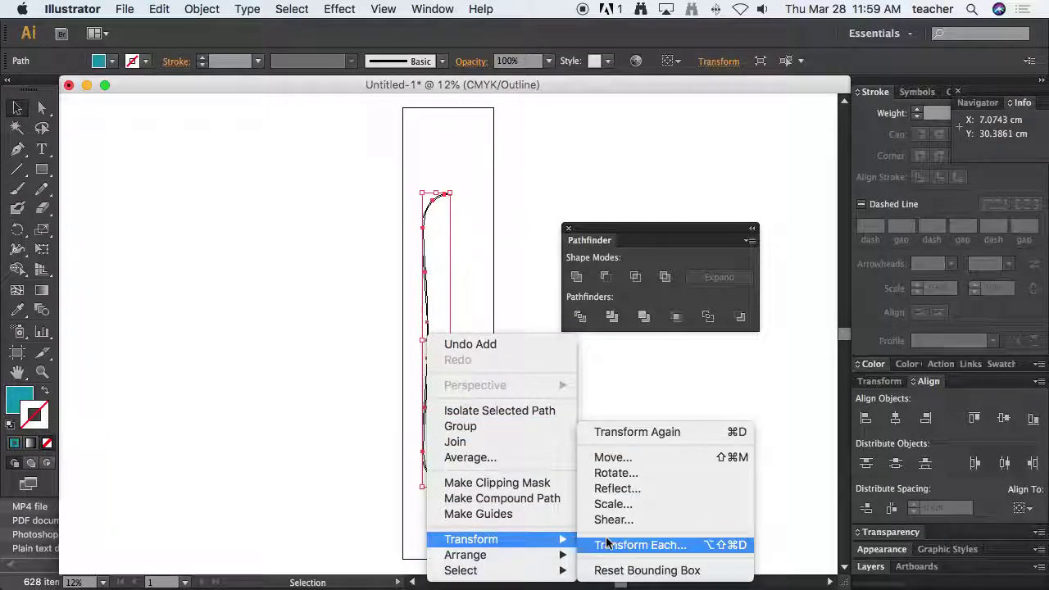
left_click(614, 489)
left_click(353, 135)
left_click_drag(469, 56, 664, 55)
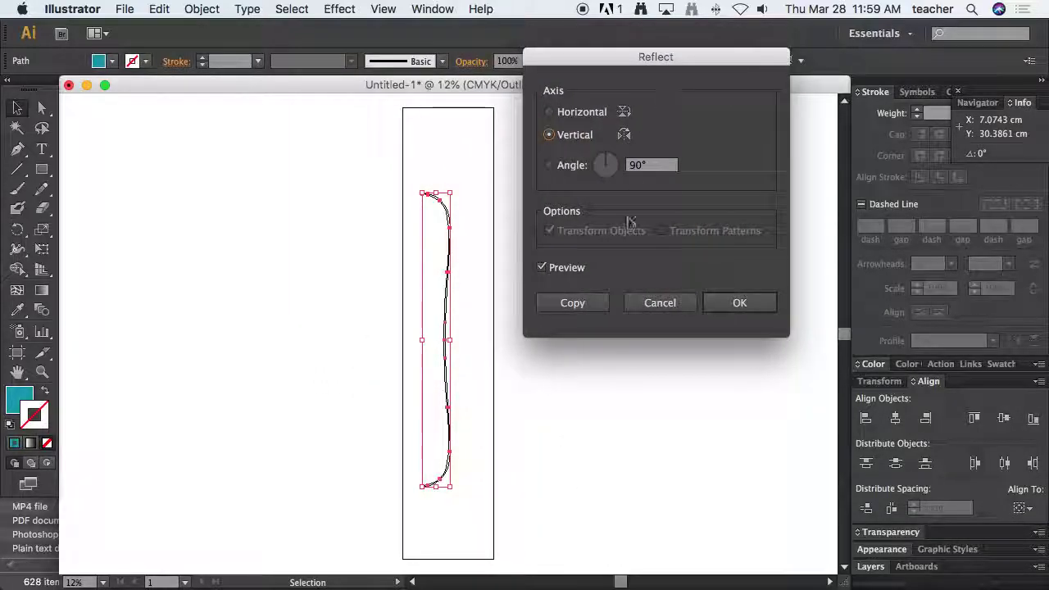
left_click(584, 307)
Step: Move the mirrored edge opposite the original so their ends overlap flush at tip and tail
left_click_drag(447, 370, 480, 365)
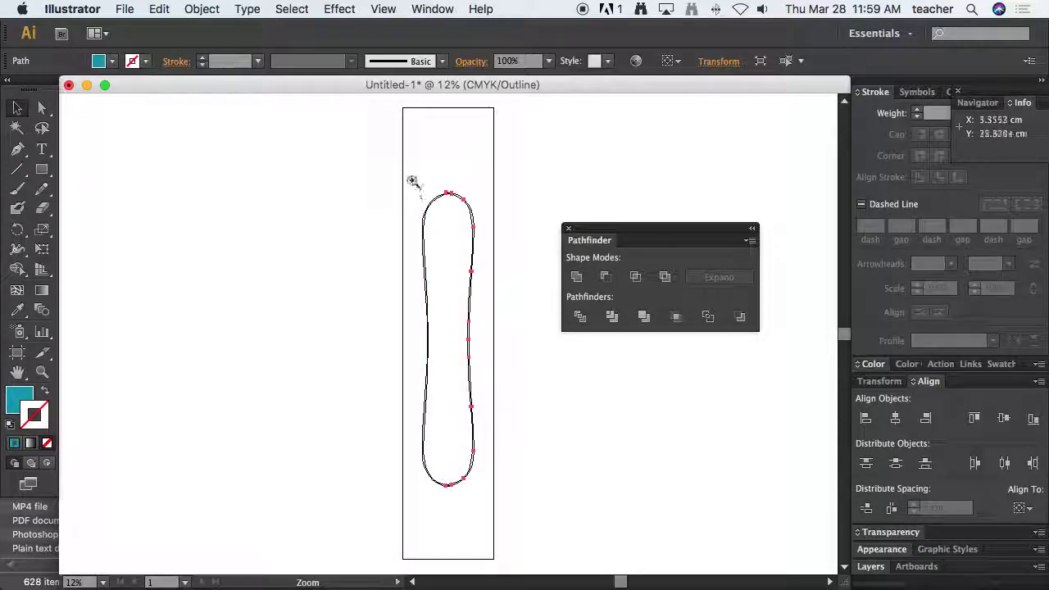
scroll(474, 201, "up", 5)
left_click_drag(405, 179, 423, 178)
left_click_drag(342, 137, 391, 187)
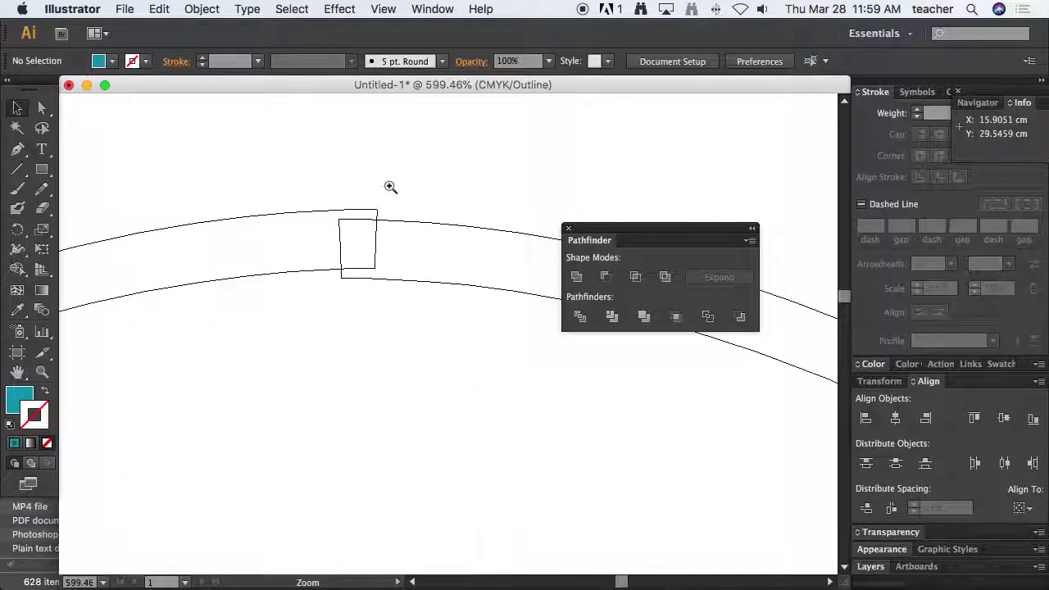
mouse_move(435, 223)
left_mouse_down()
mouse_move(445, 218)
mouse_move(436, 209)
left_mouse_up()
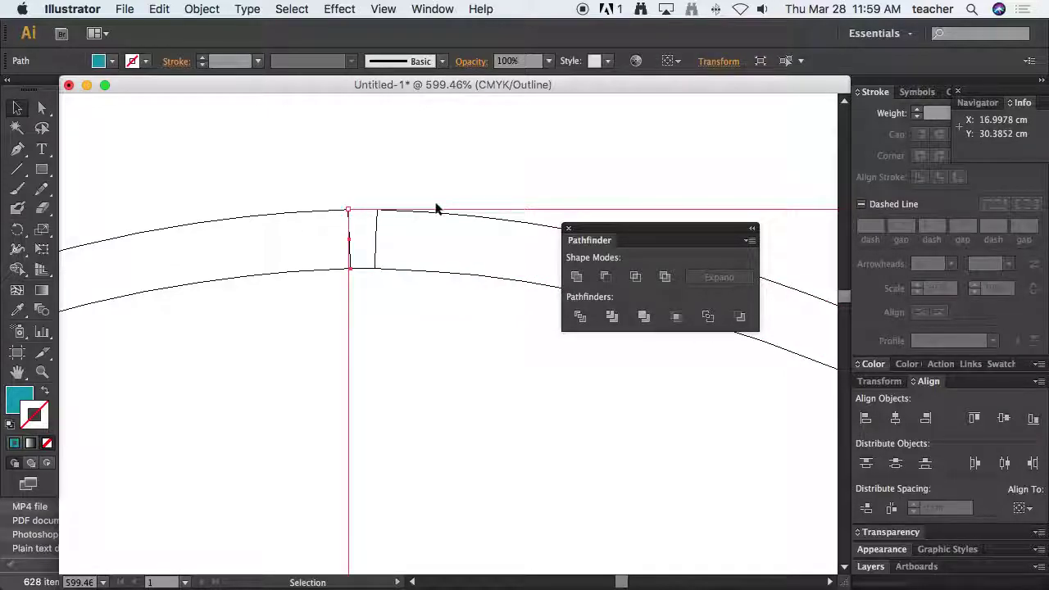
key("super+0")
key("z")
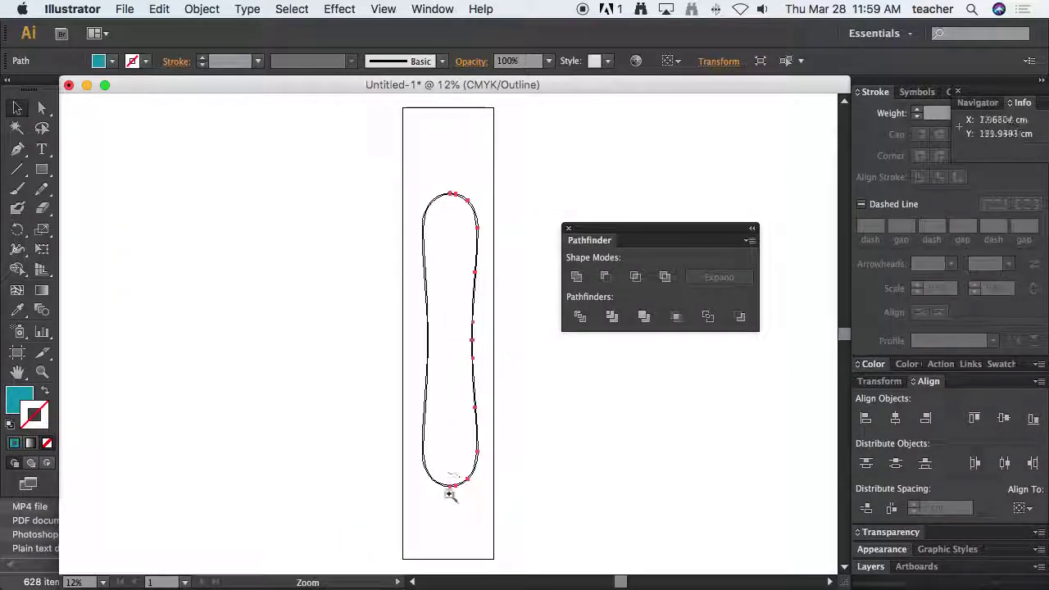
left_click_drag(443, 476, 478, 518)
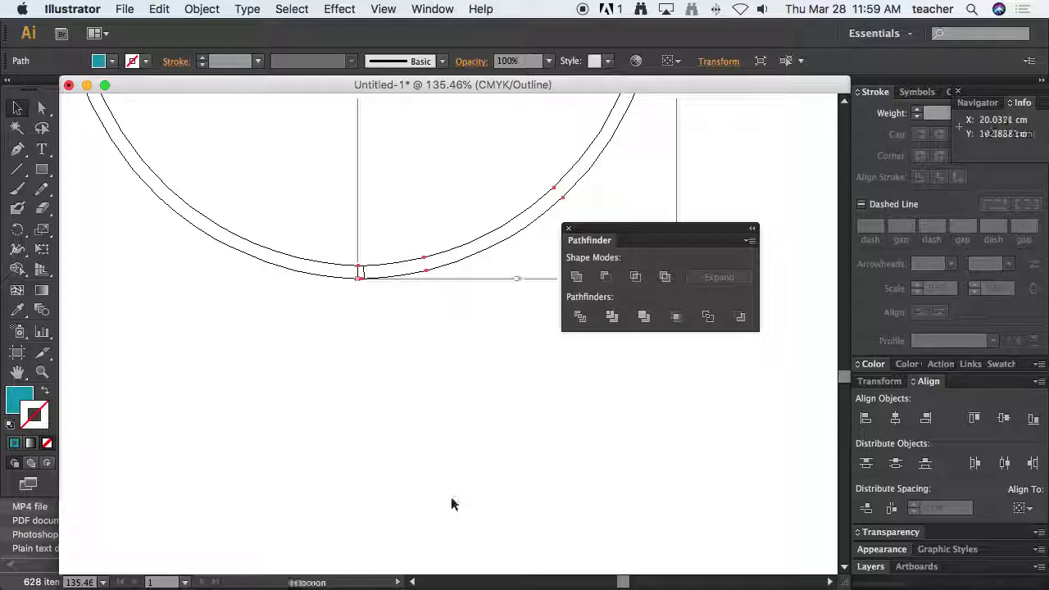
Step: Select both board halves, unite them into one closed outline and inspect the joint at the tip
key("super+0")
left_click(419, 190)
left_click_drag(421, 176, 494, 279)
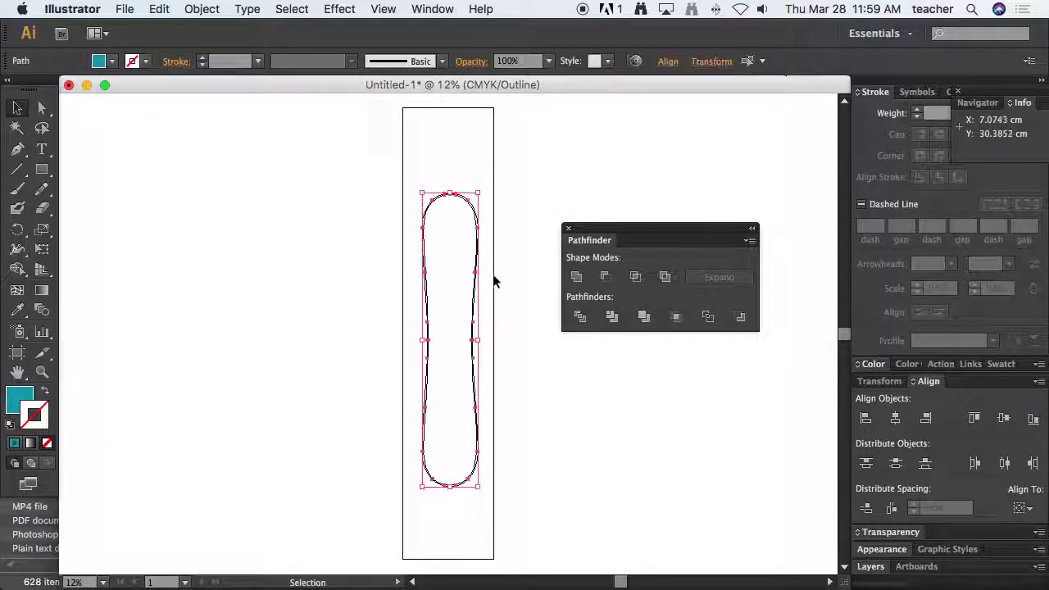
left_click(576, 278)
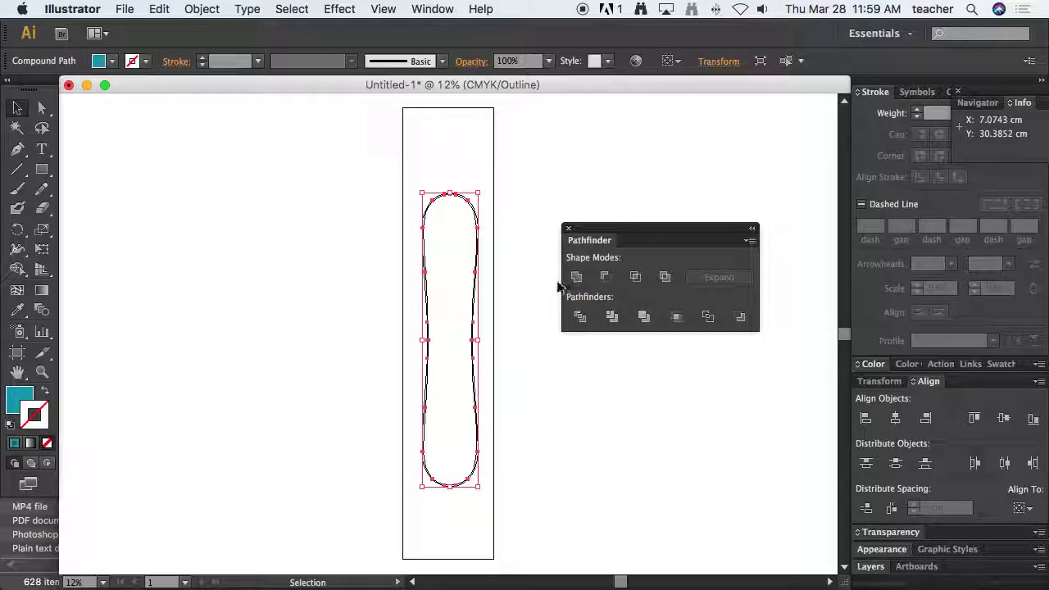
left_click(513, 267)
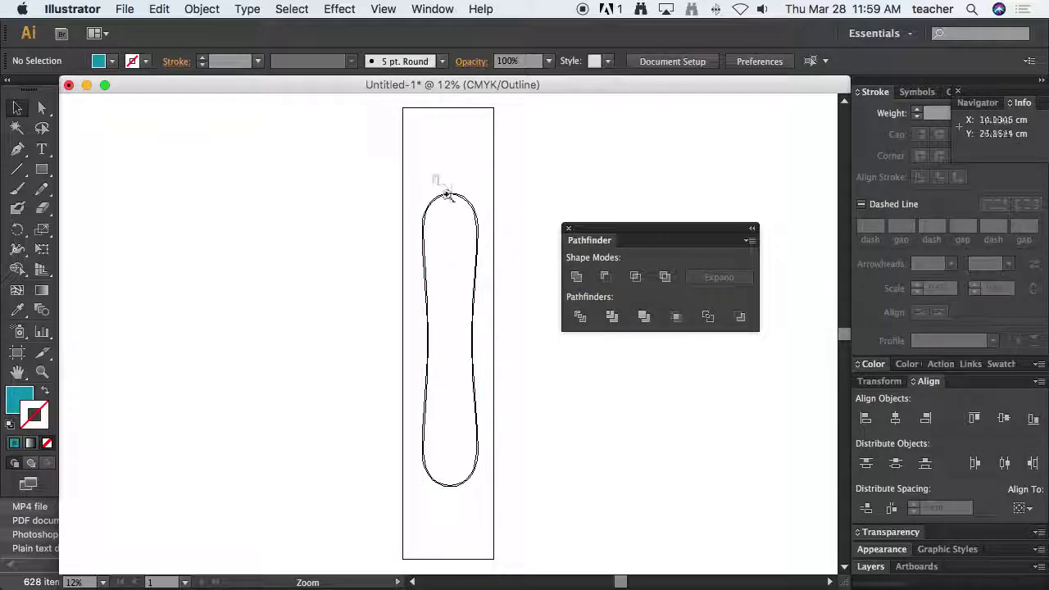
left_click_drag(438, 188, 469, 227)
left_click(462, 352, "alt")
left_click(462, 352, "alt")
left_click(459, 350, "alt")
Step: Constrain the board outline's proportions and set its height to 160 cm
left_click_drag(396, 291, 492, 517)
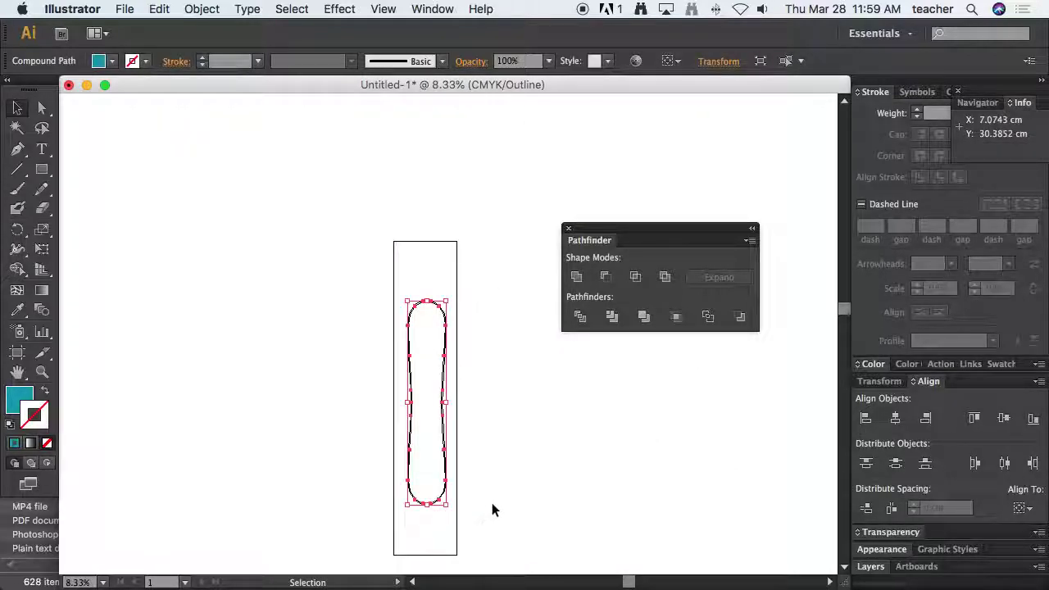
left_click(718, 62)
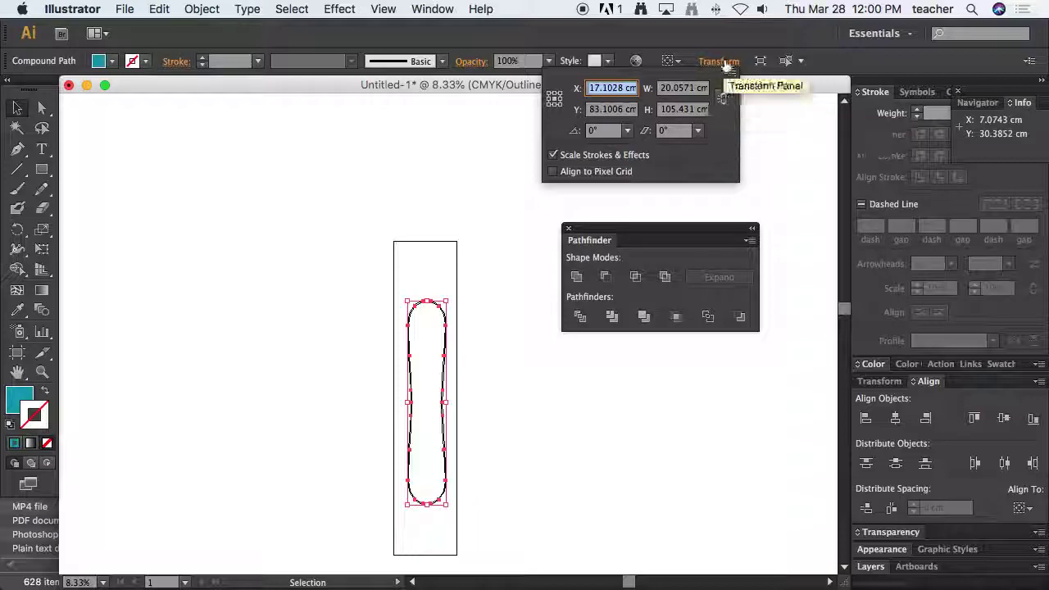
left_click(725, 101)
left_click(720, 62)
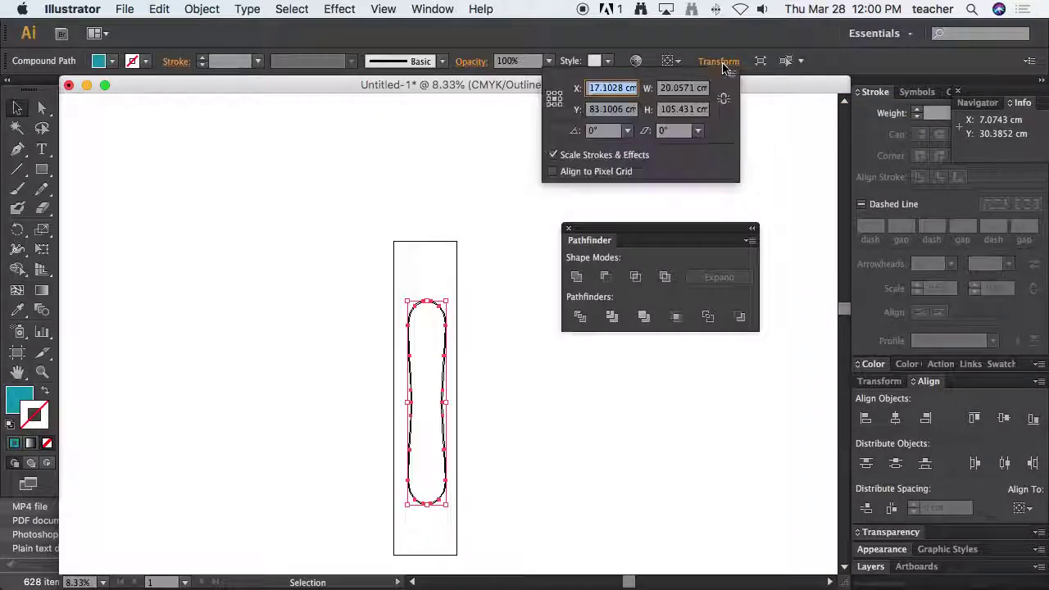
left_click(723, 100)
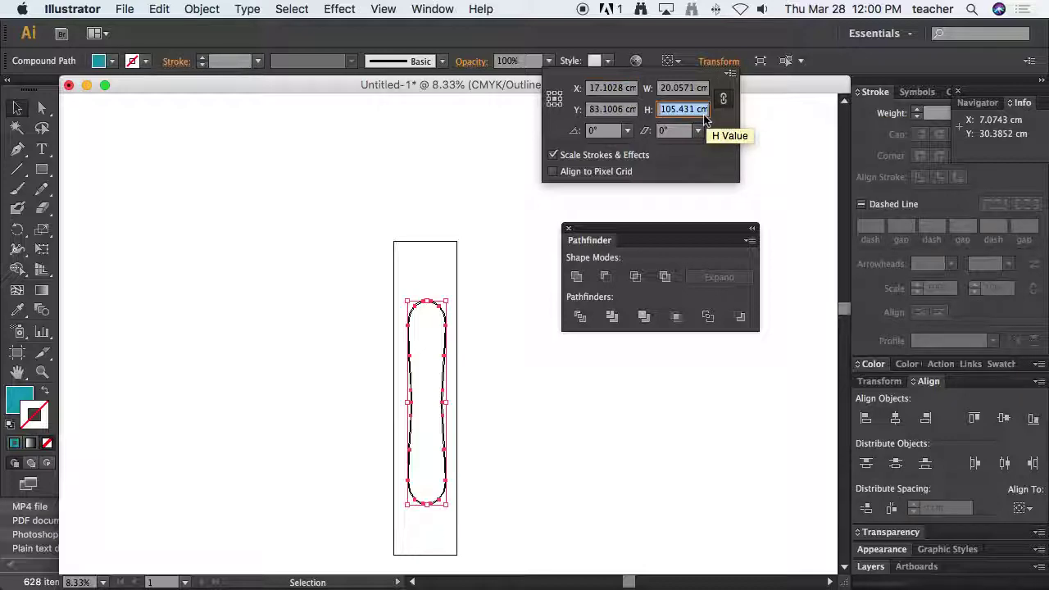
type("160")
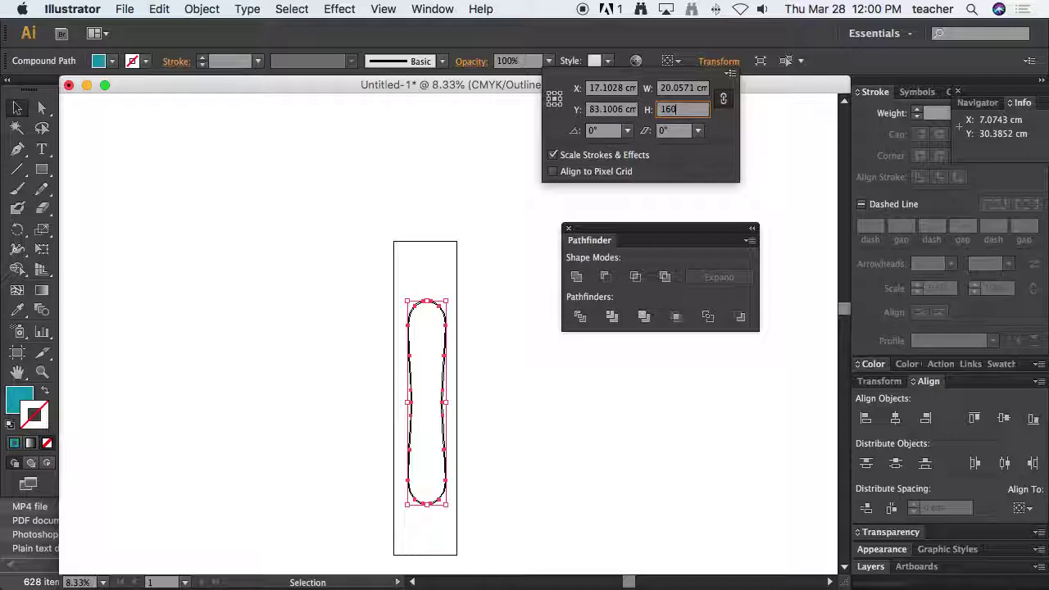
key("Return")
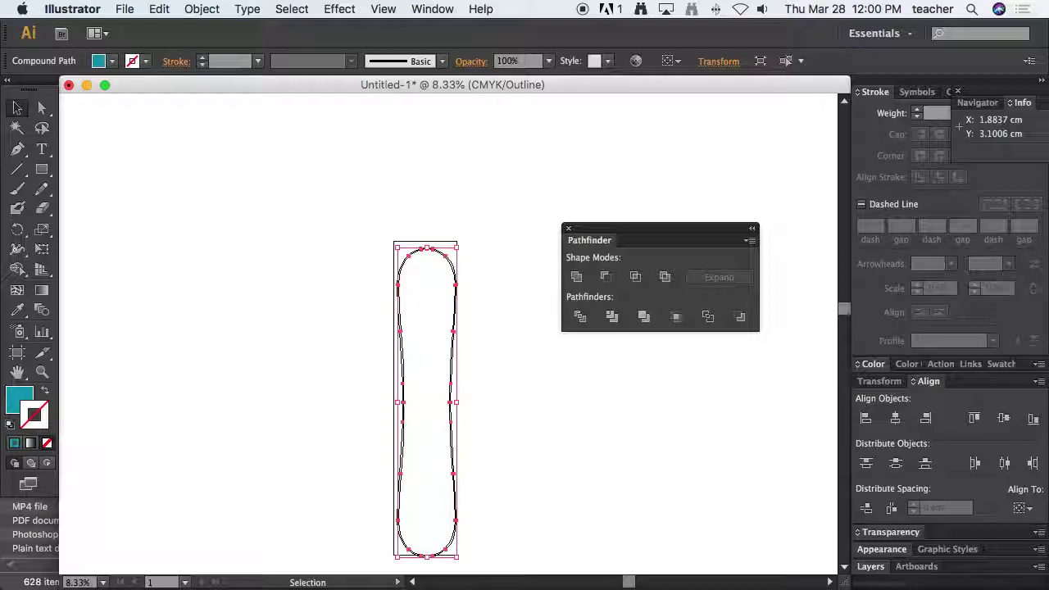
Step: Show Layer 1 with the reference image and return the display to Preview mode, keeping Layer 2 visible
left_click(882, 569)
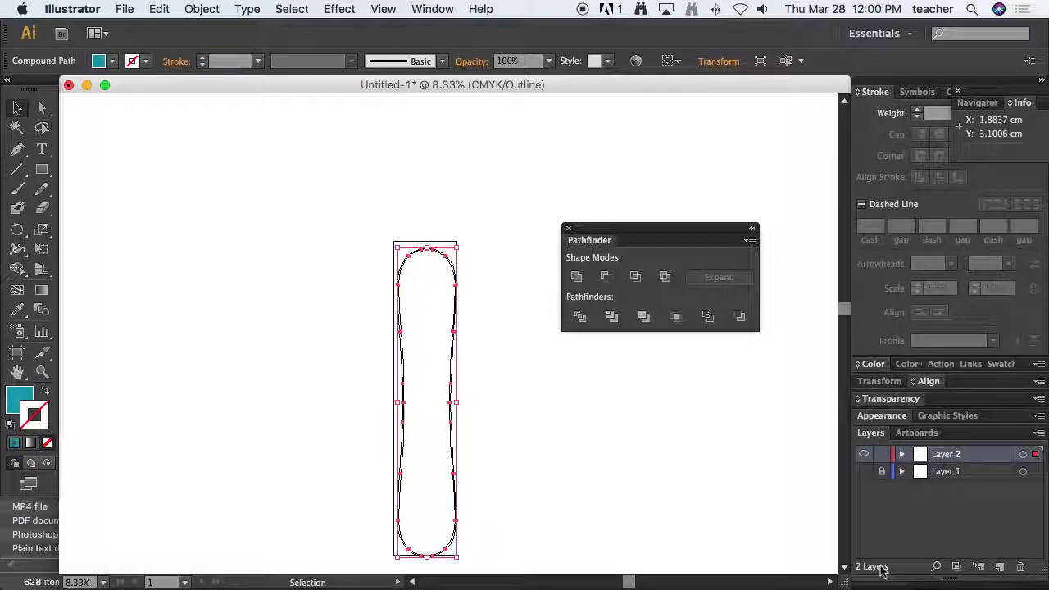
left_click(864, 456)
left_click(864, 471)
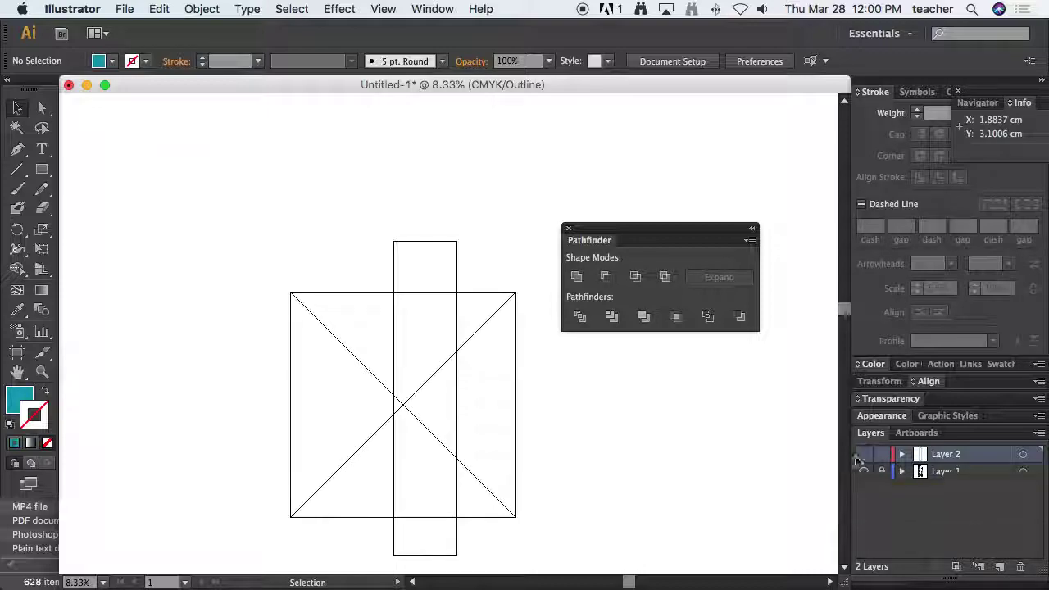
left_click(383, 9)
left_click(418, 25)
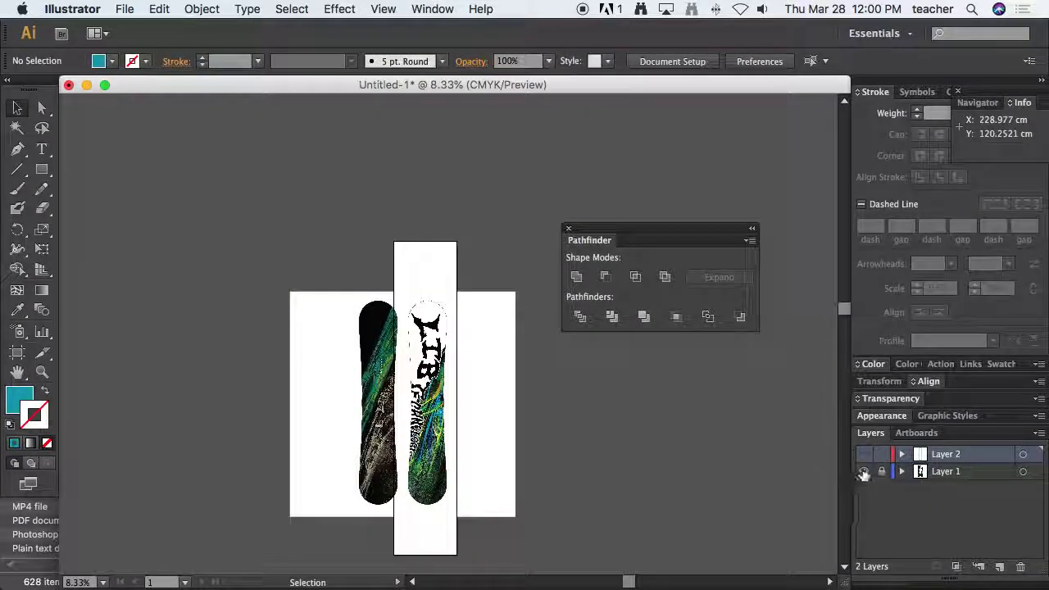
left_click(864, 455)
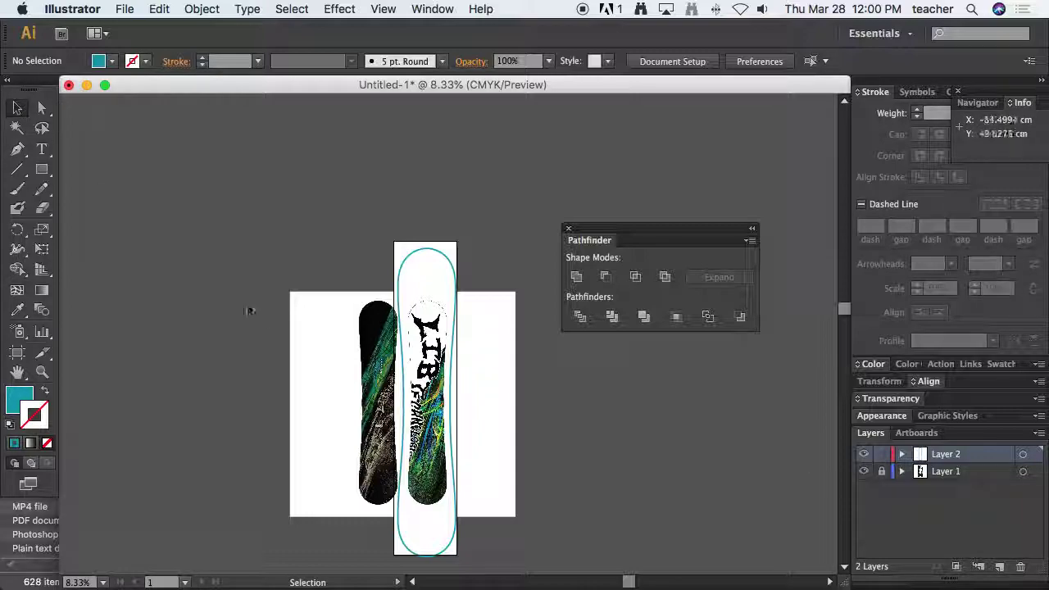
Step: Unlock Layer 1, enlarge and move the reference image to match its graphic board to the outline, and delete the image
left_click(882, 471)
left_click(340, 374)
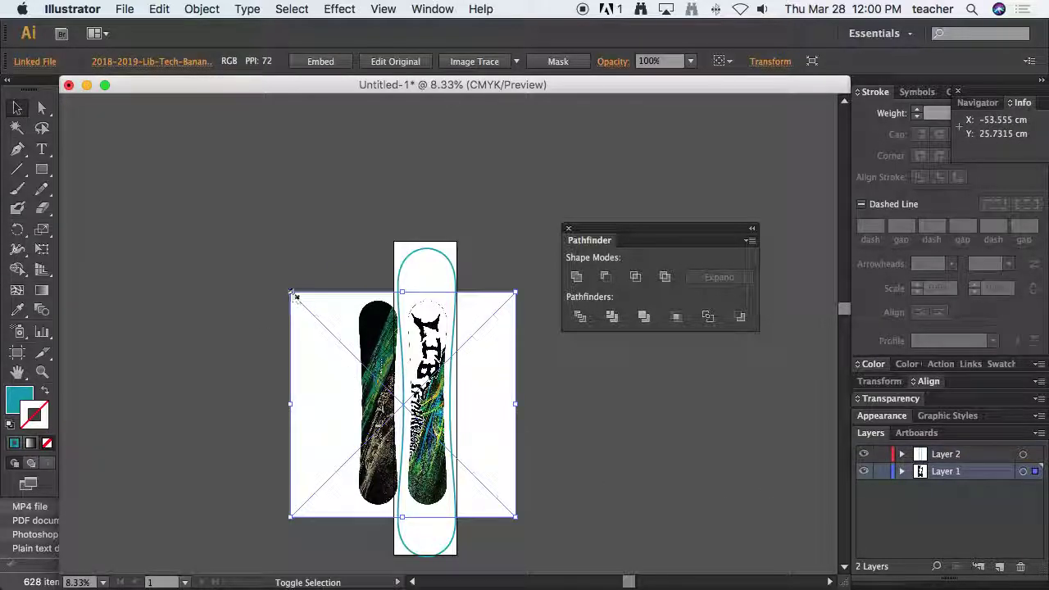
left_click_drag(291, 293, 190, 229)
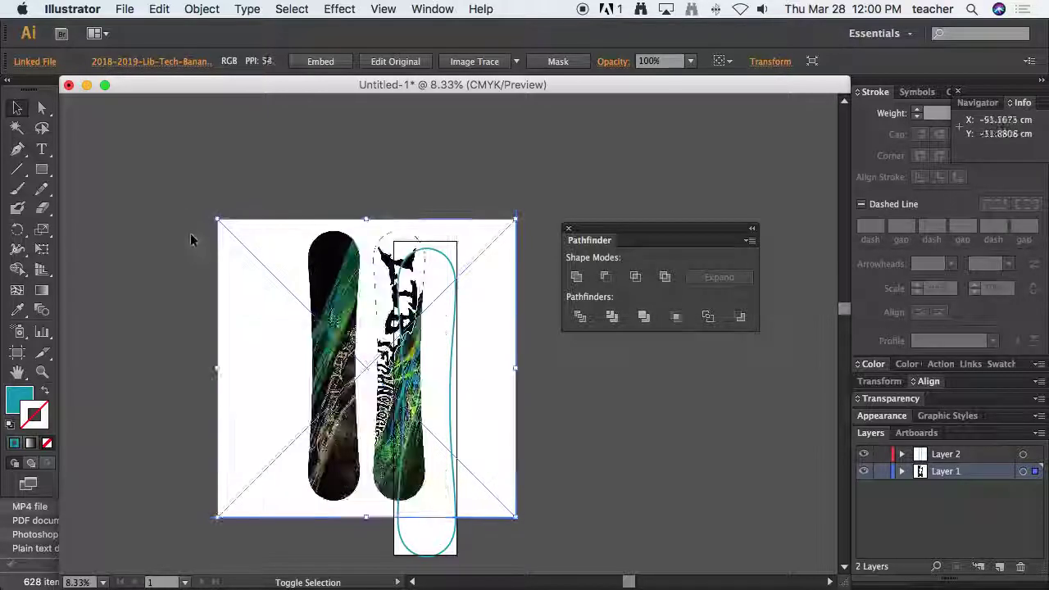
left_click_drag(219, 519, 176, 559)
left_click_drag(382, 474, 486, 490)
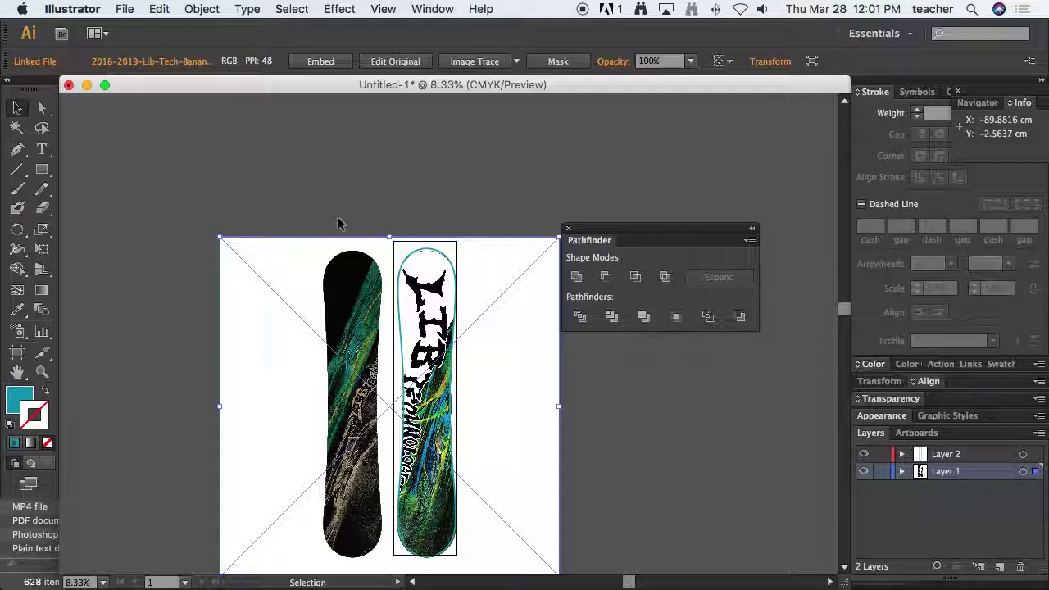
key("Delete")
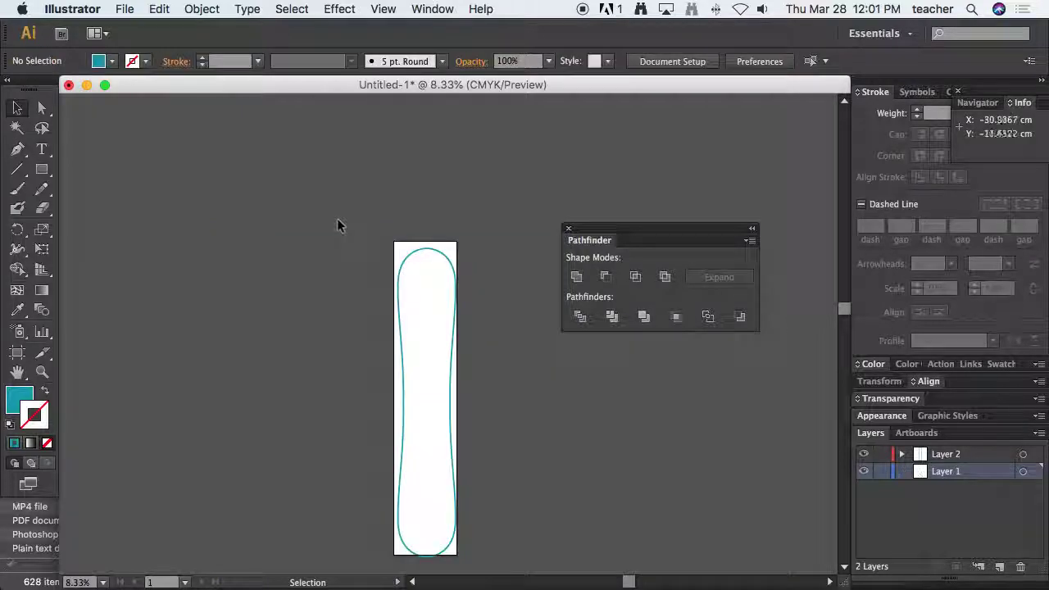
Step: Select the board outline and gather the Transform, Align and Pathfinder controls in one floating group
left_click(453, 377)
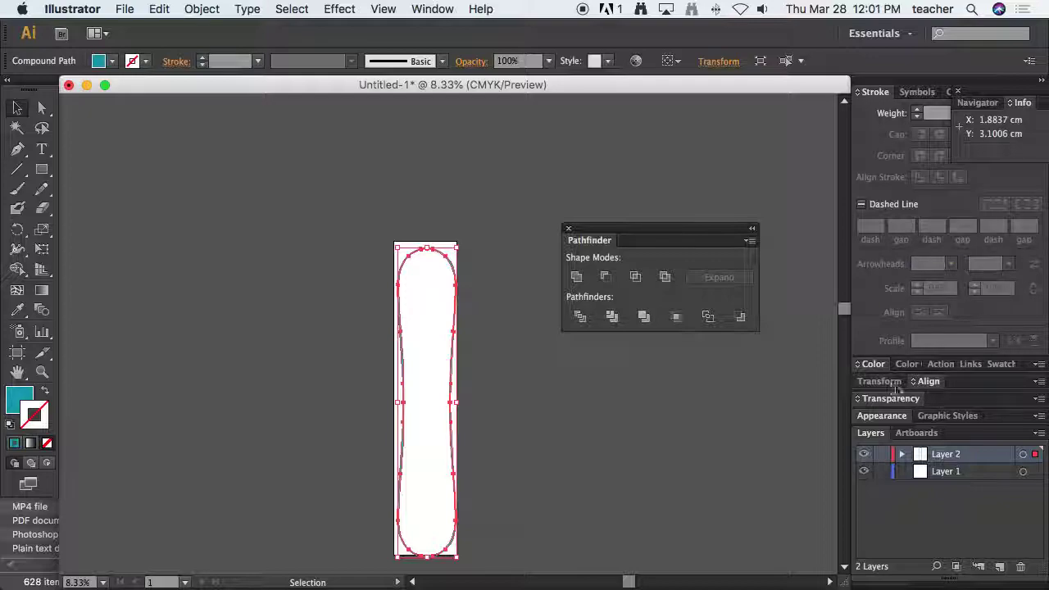
left_click(927, 382)
left_click_drag(667, 232, 632, 177)
left_click(705, 199)
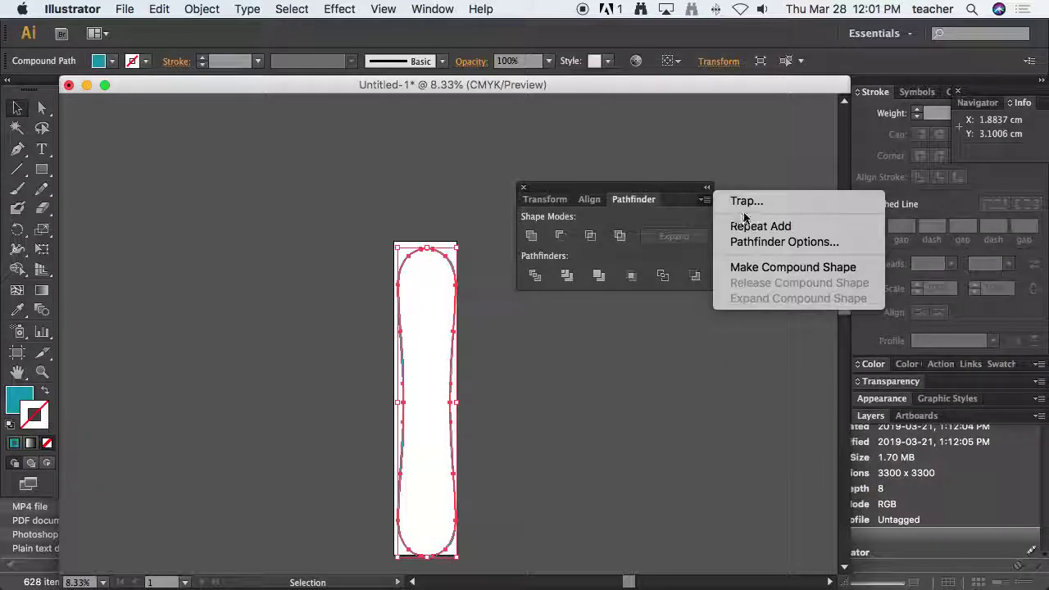
left_click(670, 266)
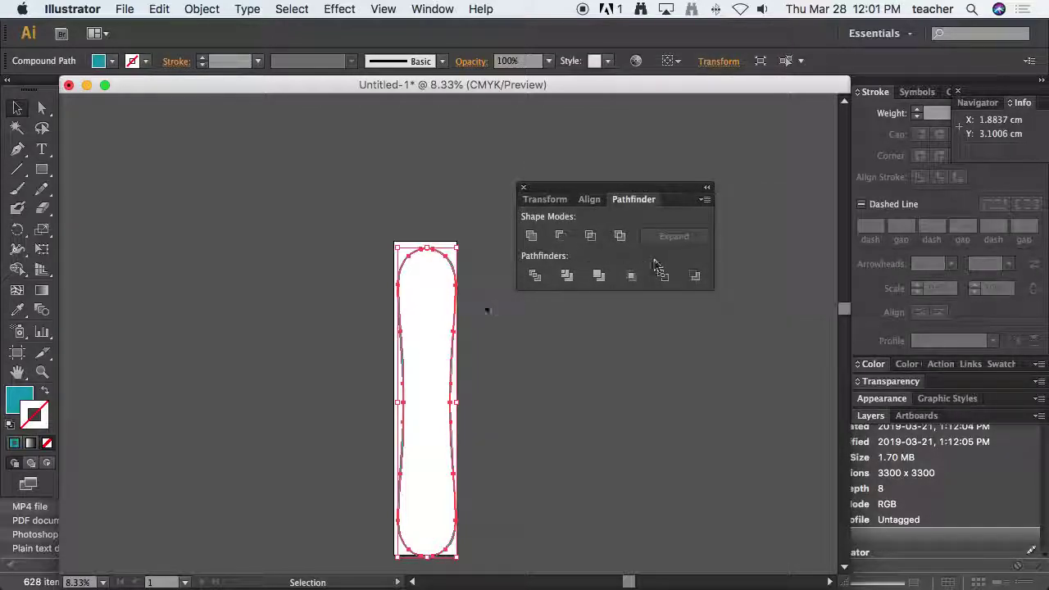
left_click(402, 225)
left_click(437, 304)
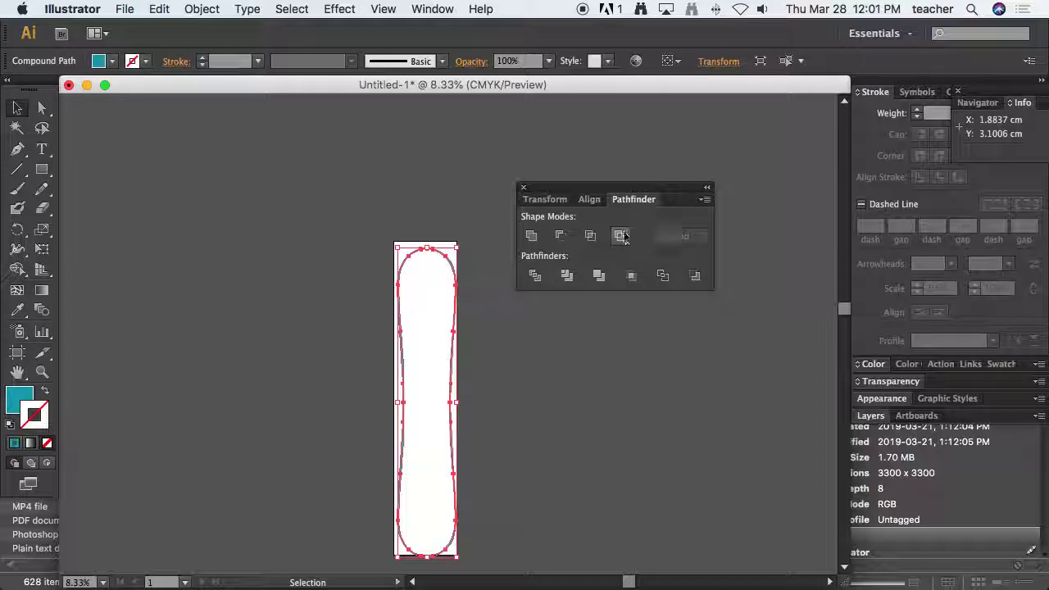
Step: Centre the board outline horizontally and vertically relative to the artboard and deselect it
left_click(592, 202)
left_click(688, 326)
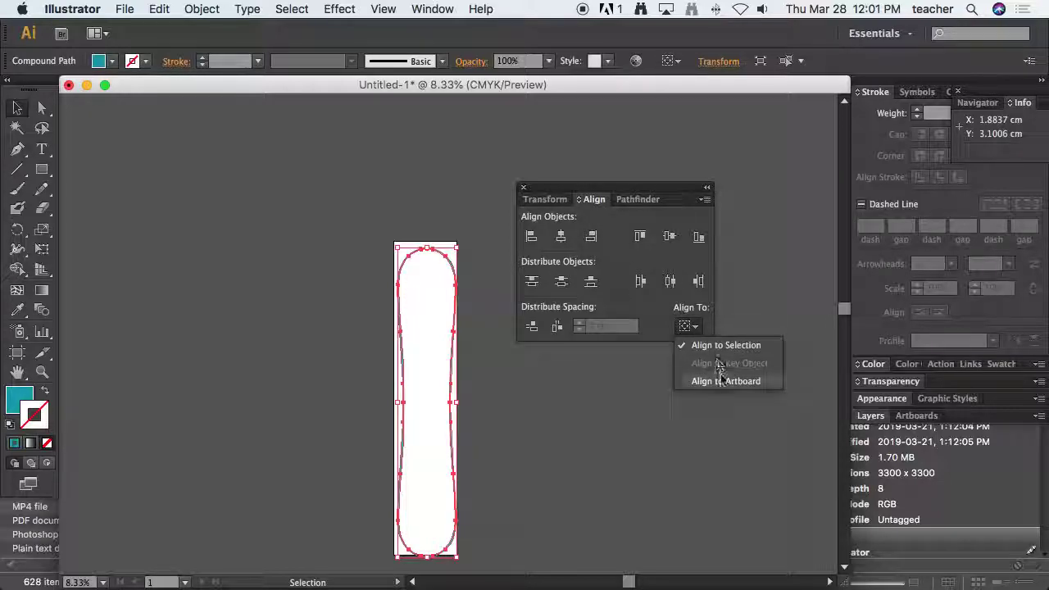
left_click(721, 382)
left_click(561, 236)
left_click(670, 236)
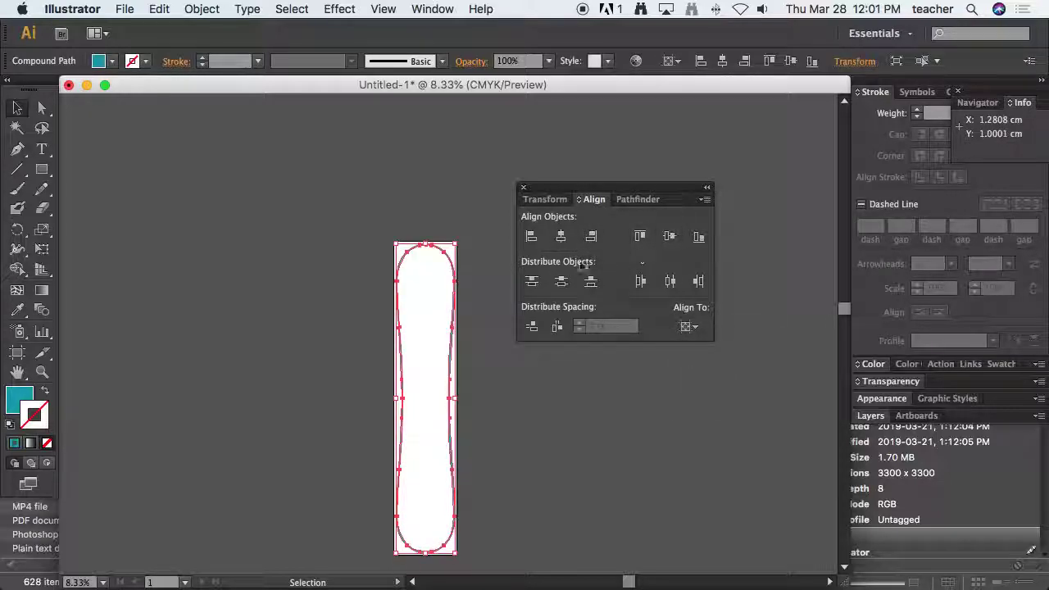
left_click(480, 275)
Step: Draw a rectangle slightly larger than the artboard so it covers the whole board outline
key("super+space")
left_click_drag(358, 213, 484, 564)
left_click_drag(496, 512, 403, 487)
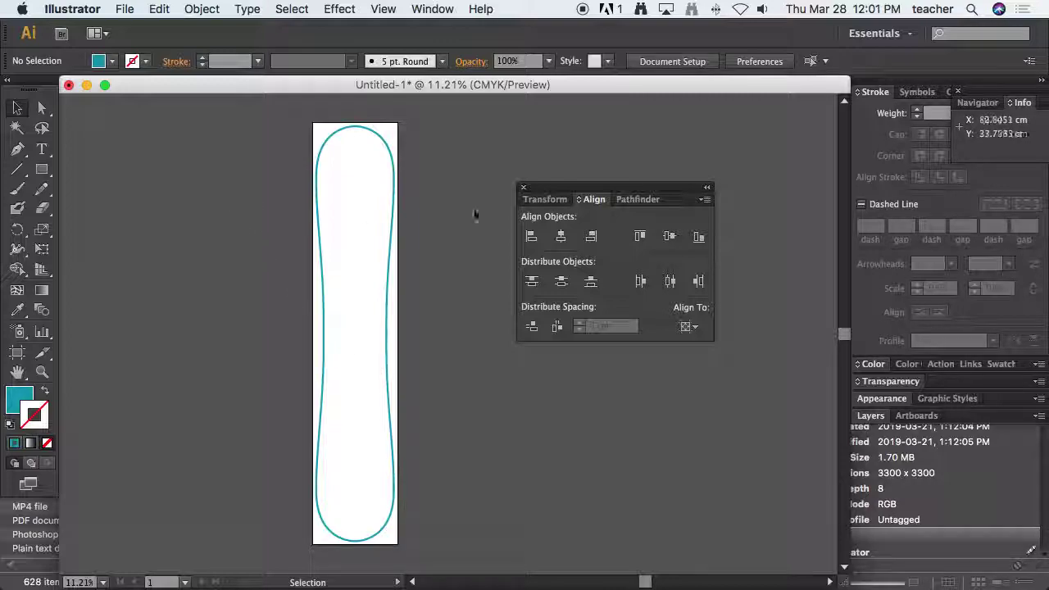
left_click(638, 199)
left_click(41, 168)
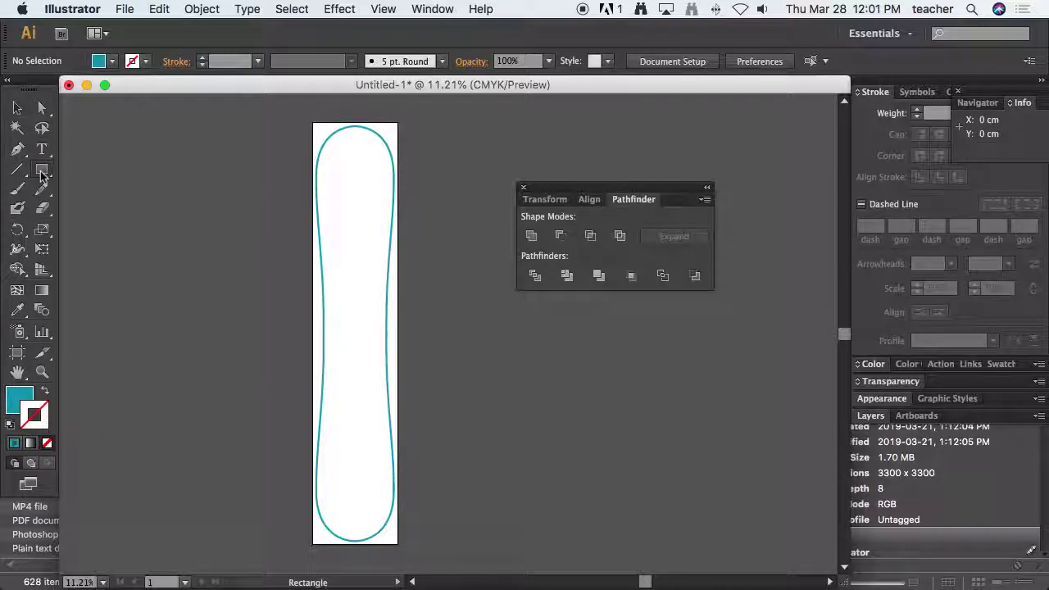
left_click_drag(295, 112, 419, 557)
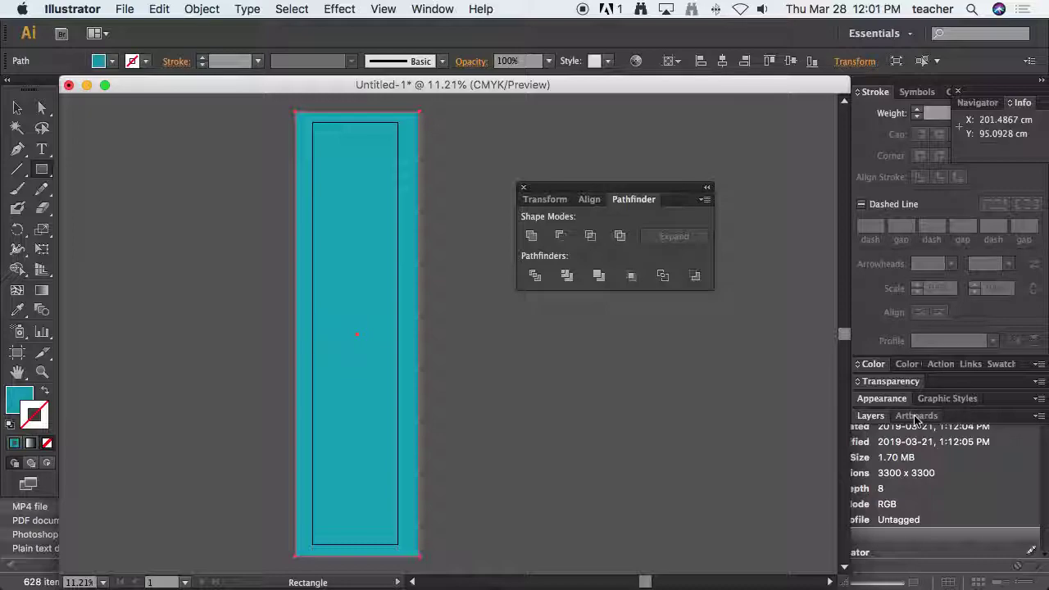
Step: Fill the rectangle with the orange-red harmony colour and remove its stroke
left_click(908, 365)
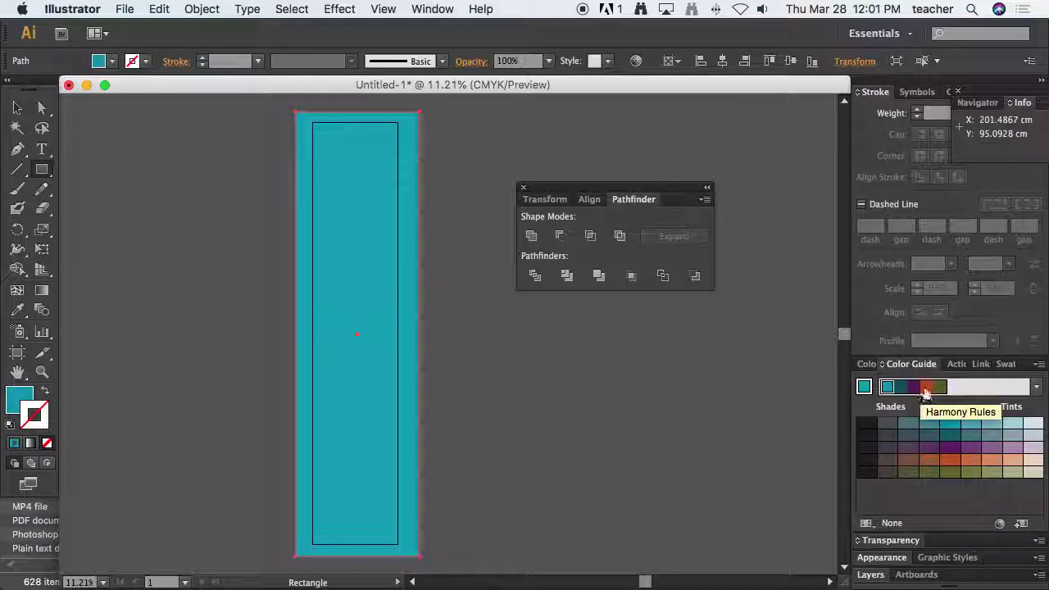
left_click(926, 387)
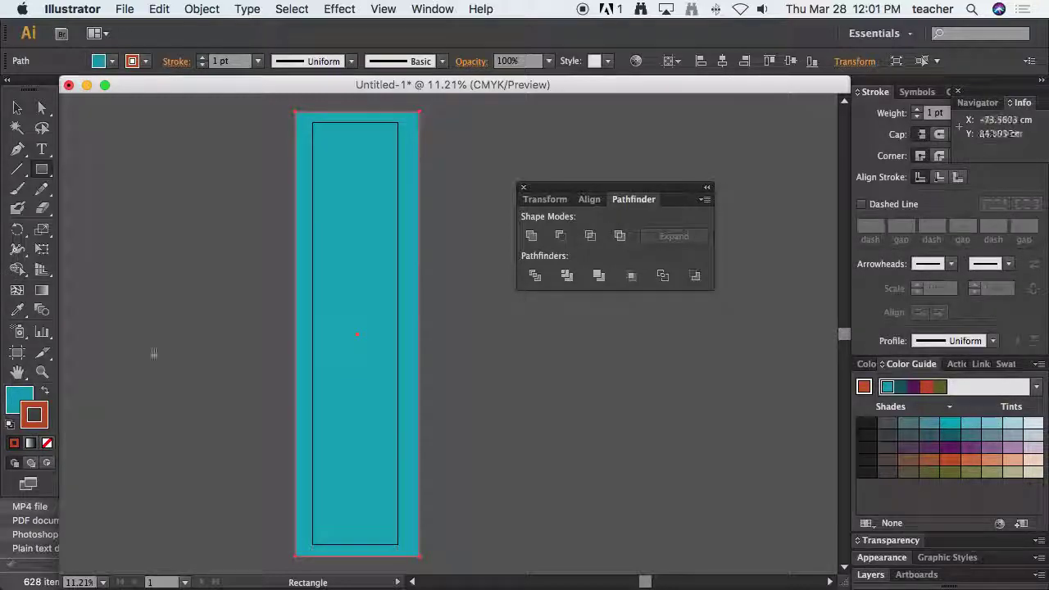
left_click(43, 393)
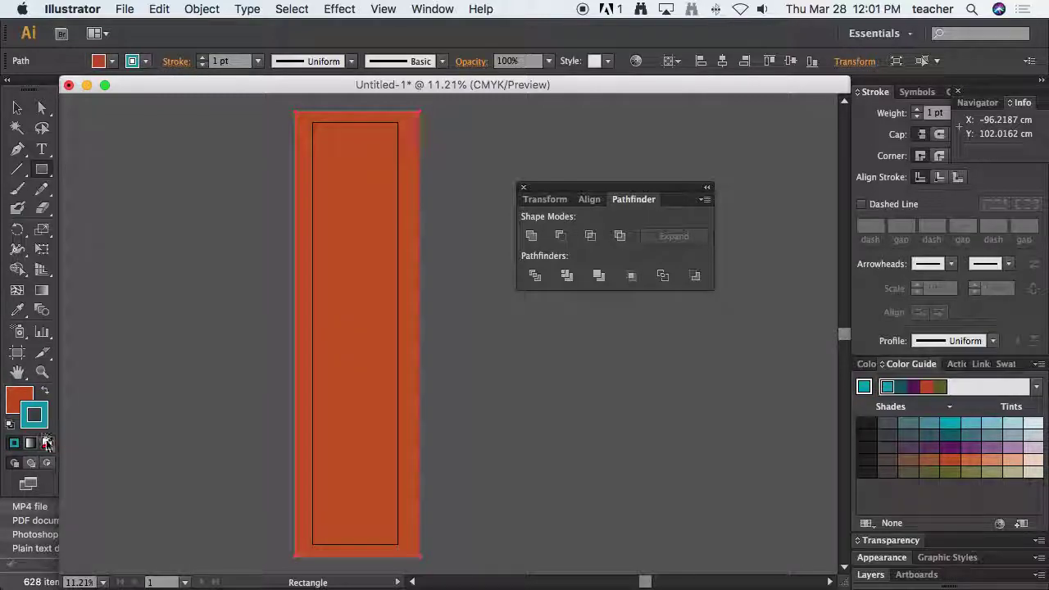
left_click(47, 442)
left_click(19, 399)
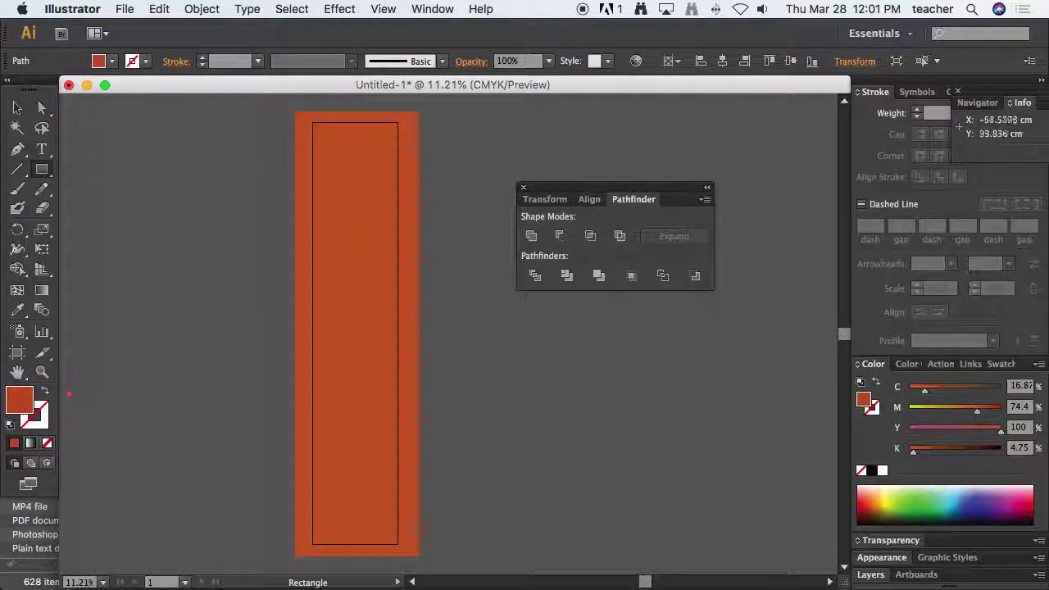
Step: Send the orange rectangle to the back behind the board outline and reposition it to surround the artboard on all sides
left_click(21, 107)
left_click(140, 159)
left_click_drag(352, 229, 332, 218)
right_click(350, 246)
mouse_move(471, 469)
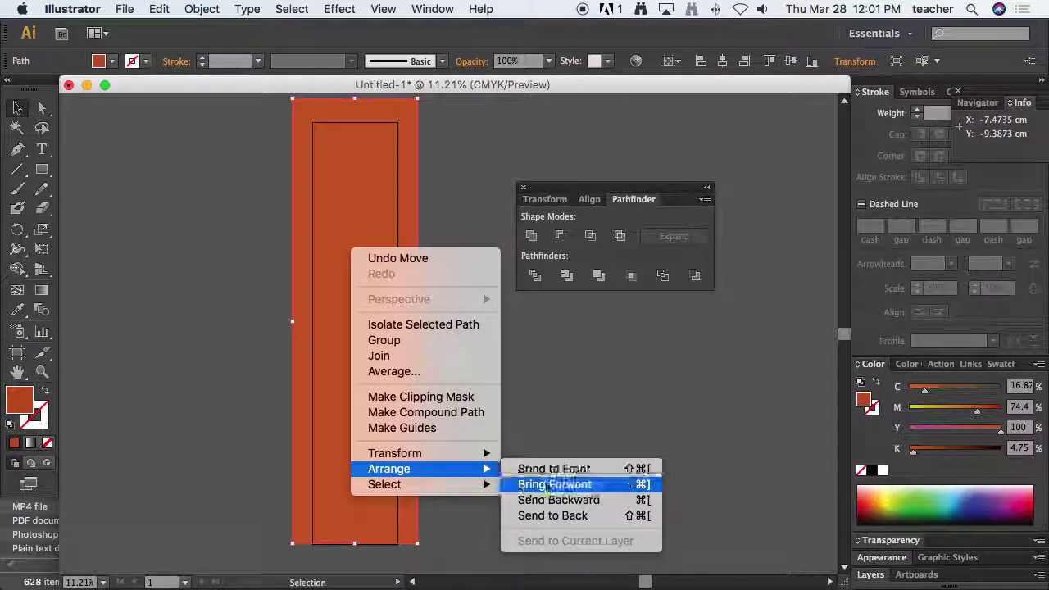
left_click(561, 516)
left_click(225, 185)
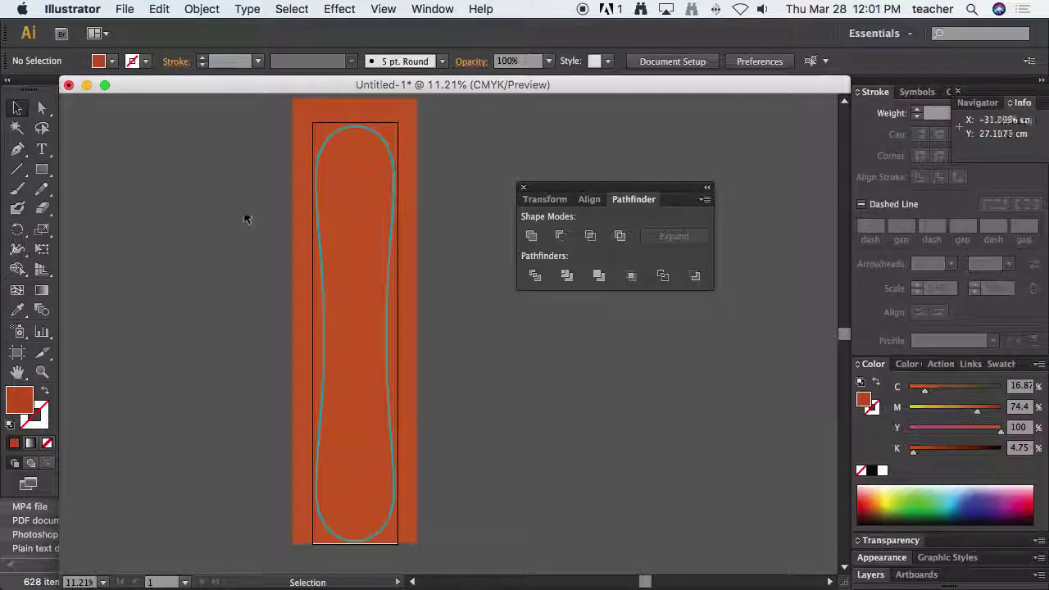
left_click_drag(297, 246, 297, 264)
key("super+shift+a")
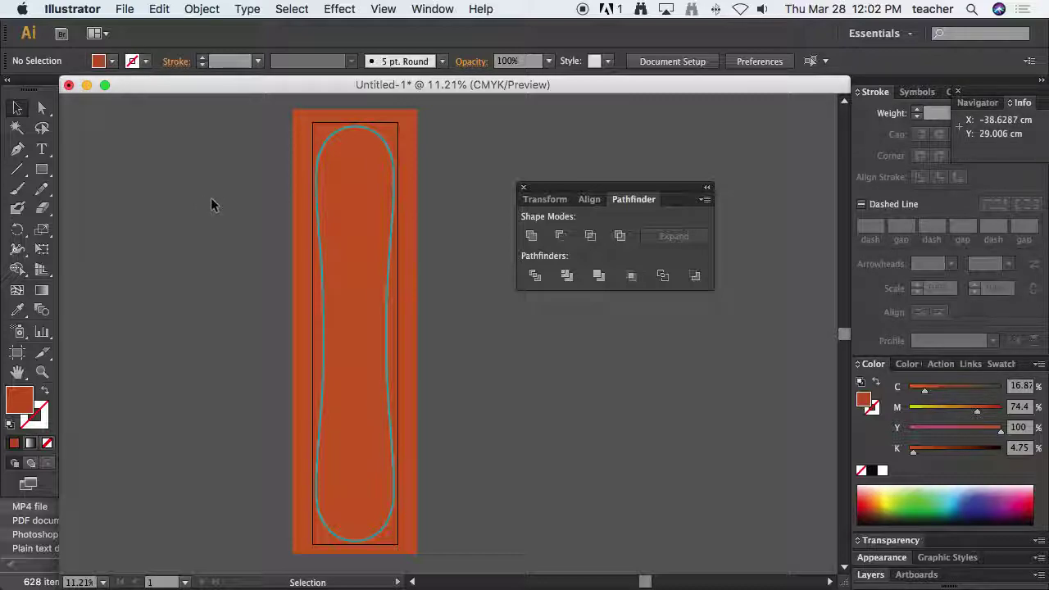
Step: Divide the rectangle with the board outline using Pathfinder and ungroup the resulting pieces
key("super+a")
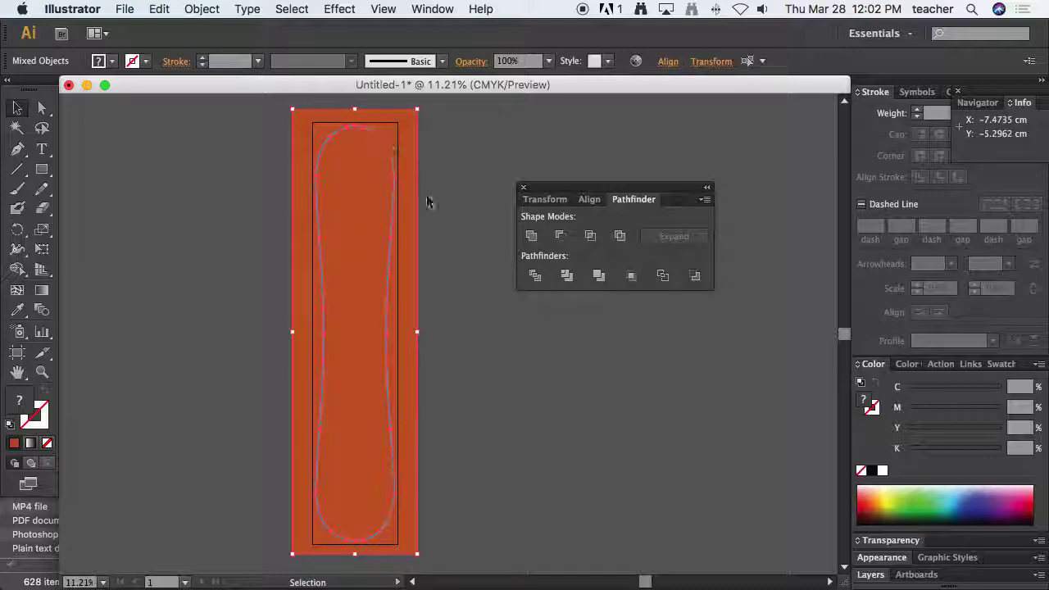
left_click(535, 276)
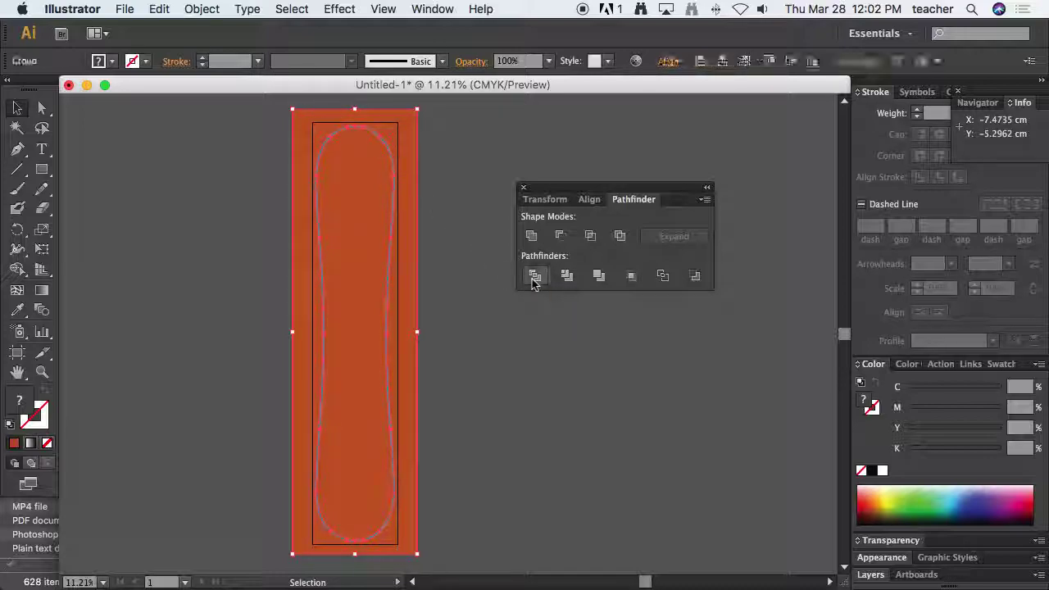
left_click(202, 8)
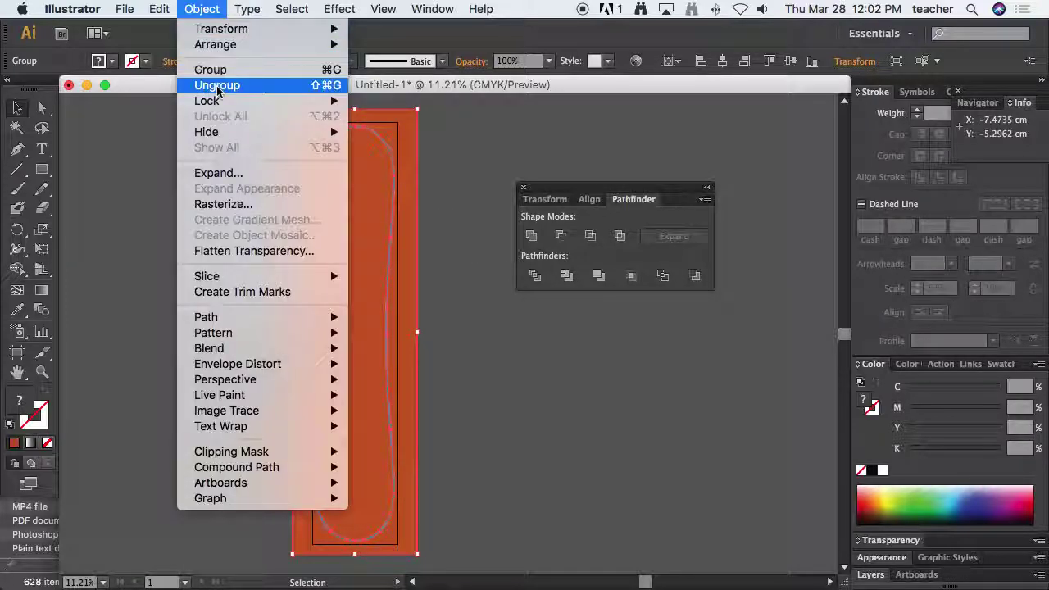
left_click(213, 86)
Step: Delete the orange area outside the board outline, keeping the board-shaped piece
left_click(129, 170)
left_click(311, 142)
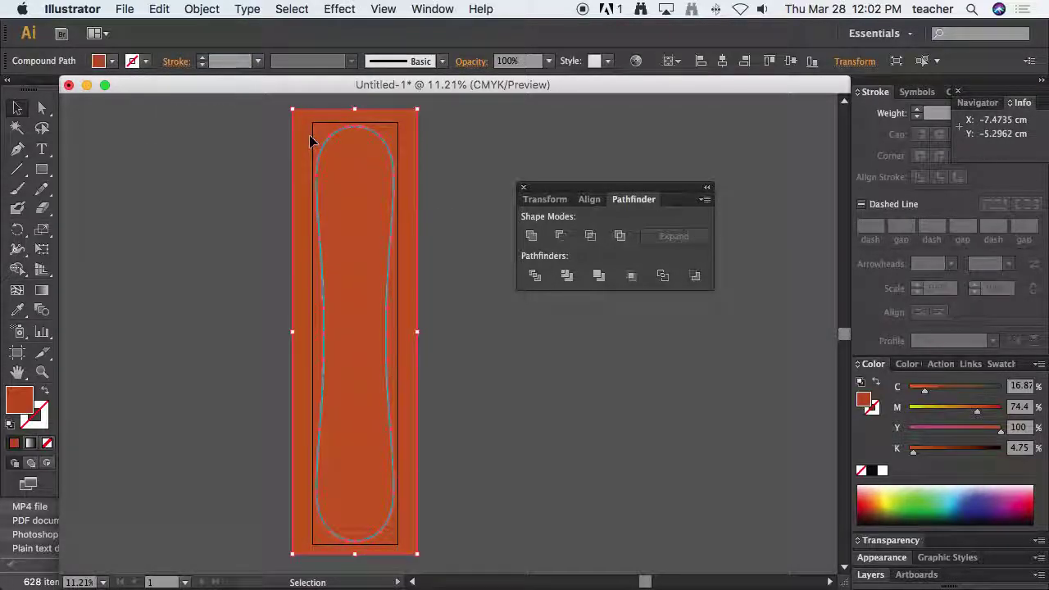
key("Delete")
Step: Move the orange board fill as a test of its separation from the outline and undo the move
left_click(345, 177)
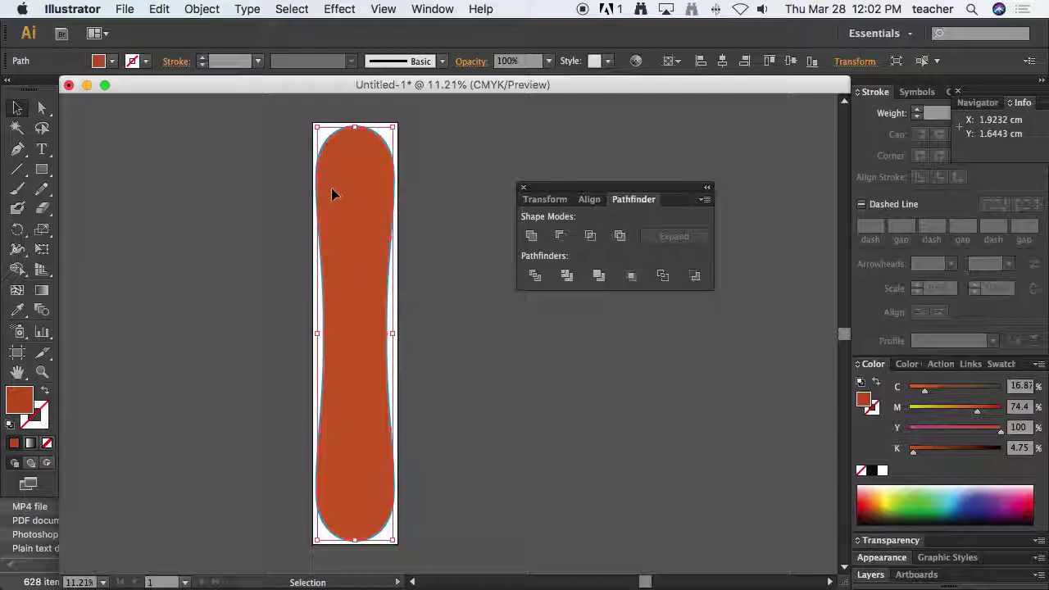
left_click_drag(289, 113, 469, 549)
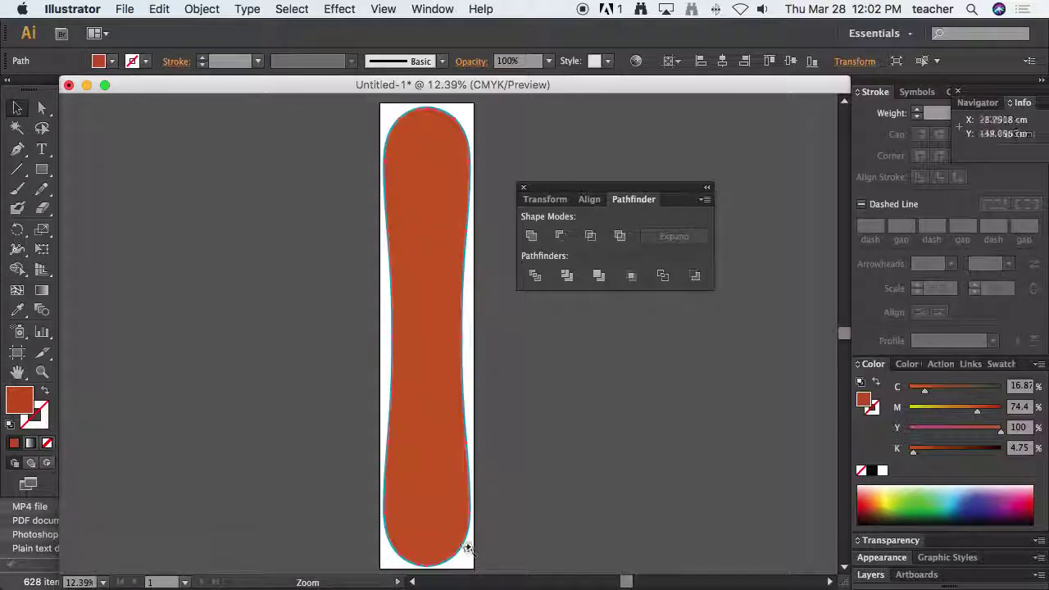
left_click_drag(424, 350, 391, 347)
key("super+z")
left_click(498, 371)
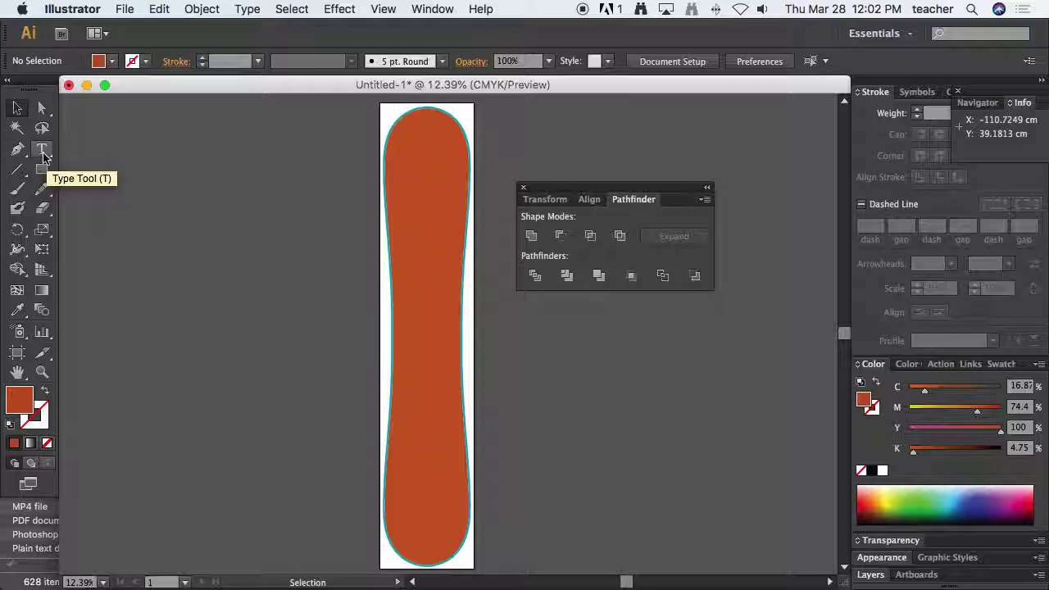
Step: Activate the Paintbrush tool, show the available brushes in an enlarged list and open the Bristle Brush Library
left_click(16, 192)
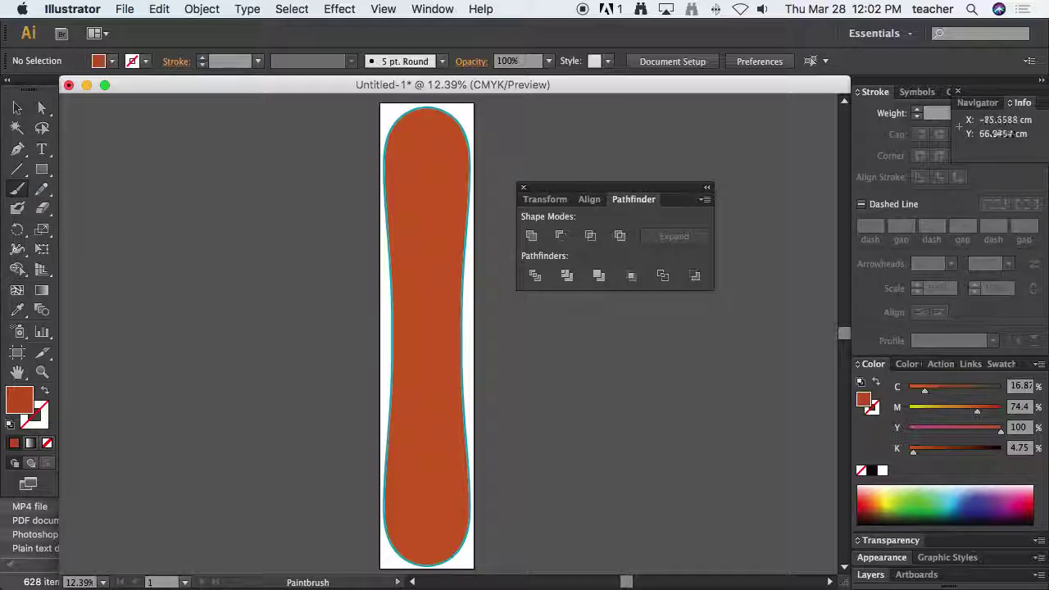
left_click(432, 9)
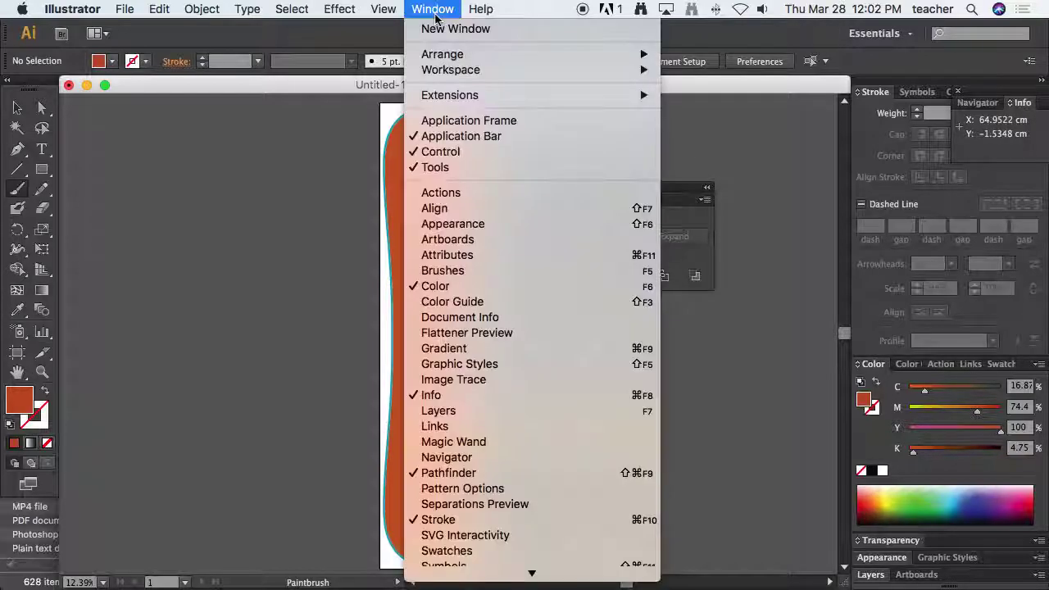
left_click(446, 270)
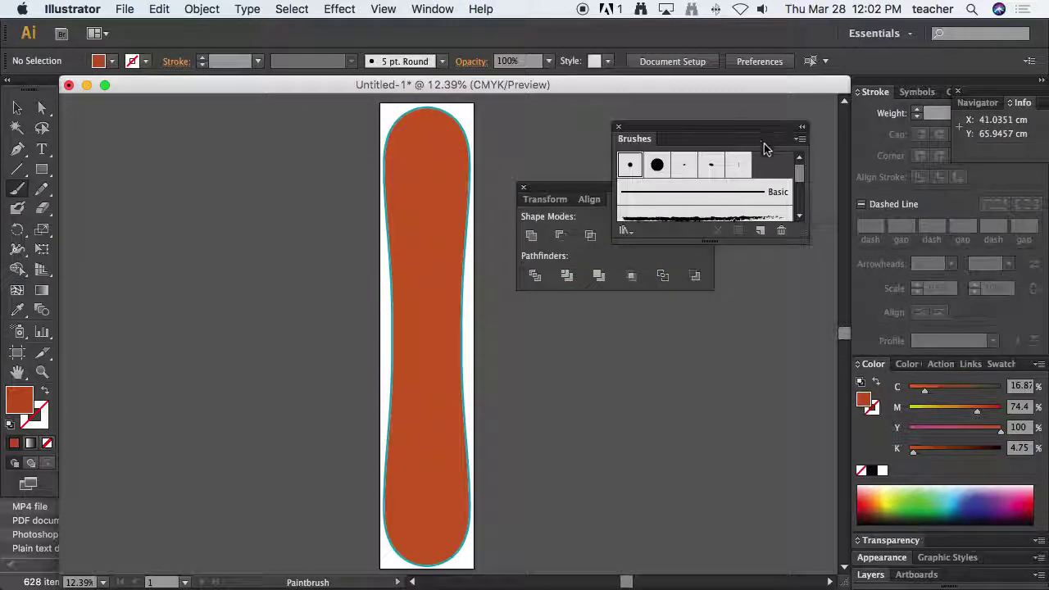
left_click_drag(808, 240, 824, 434)
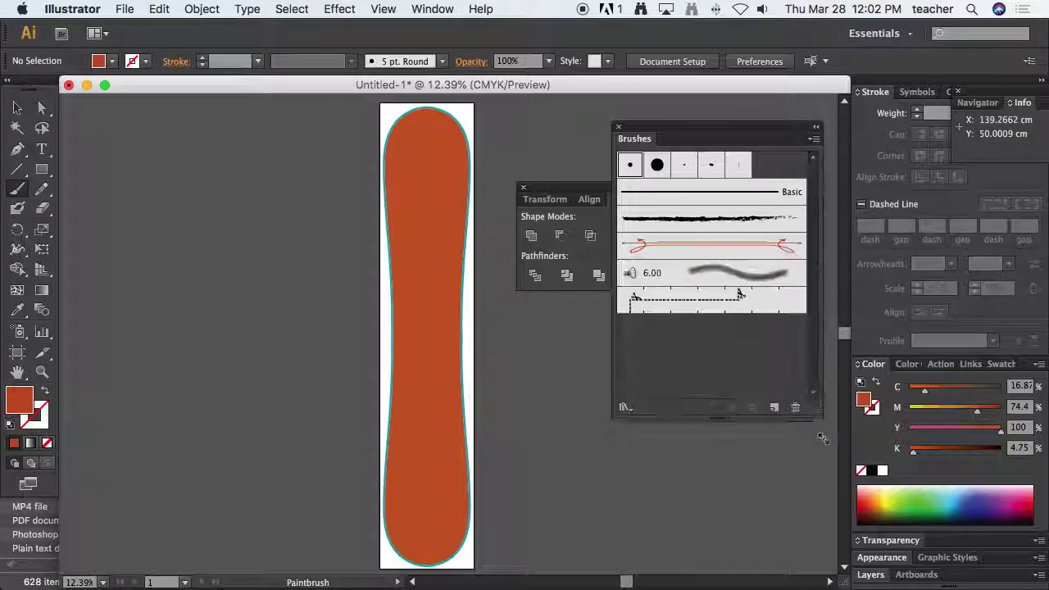
left_click(630, 436)
mouse_move(636, 453)
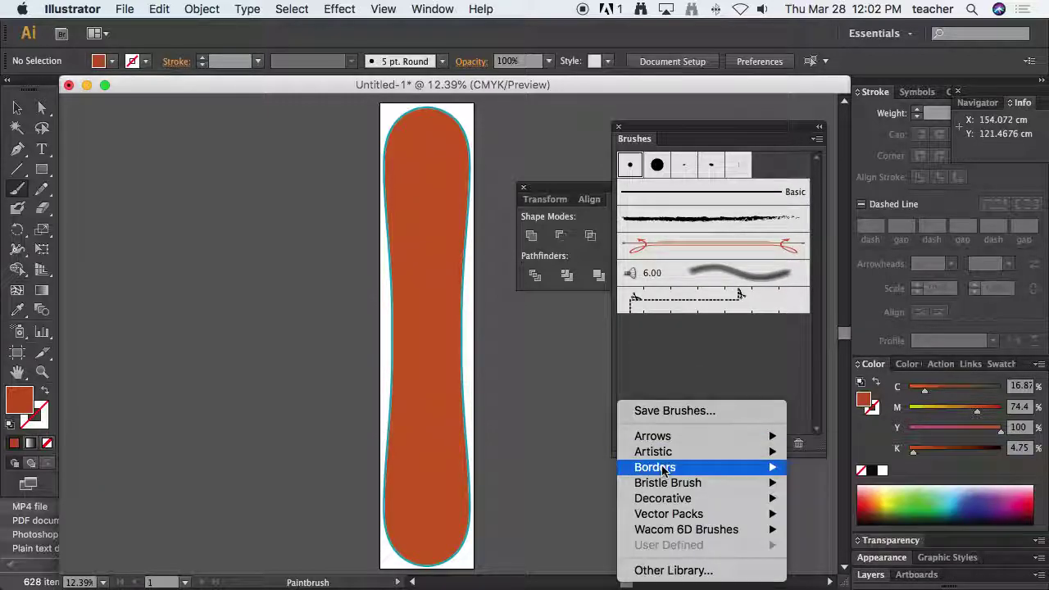
mouse_move(664, 471)
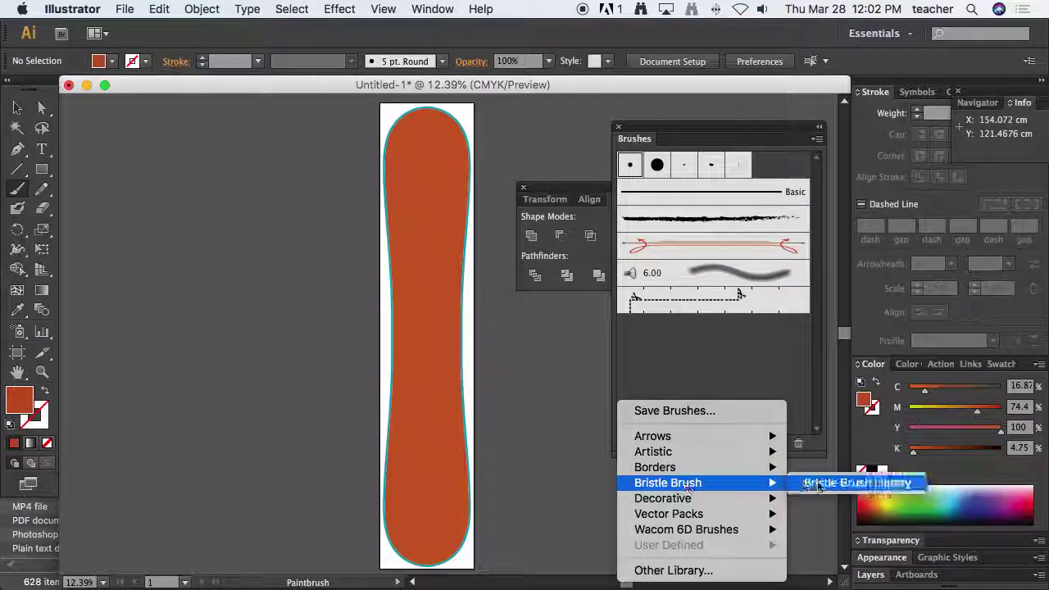
left_click(820, 483)
Step: Choose the 4.50 bristle brush and paint a roughly horizontal stroke across the board near its middle, extending past both edges
left_click_drag(545, 278, 734, 280)
left_click(732, 310)
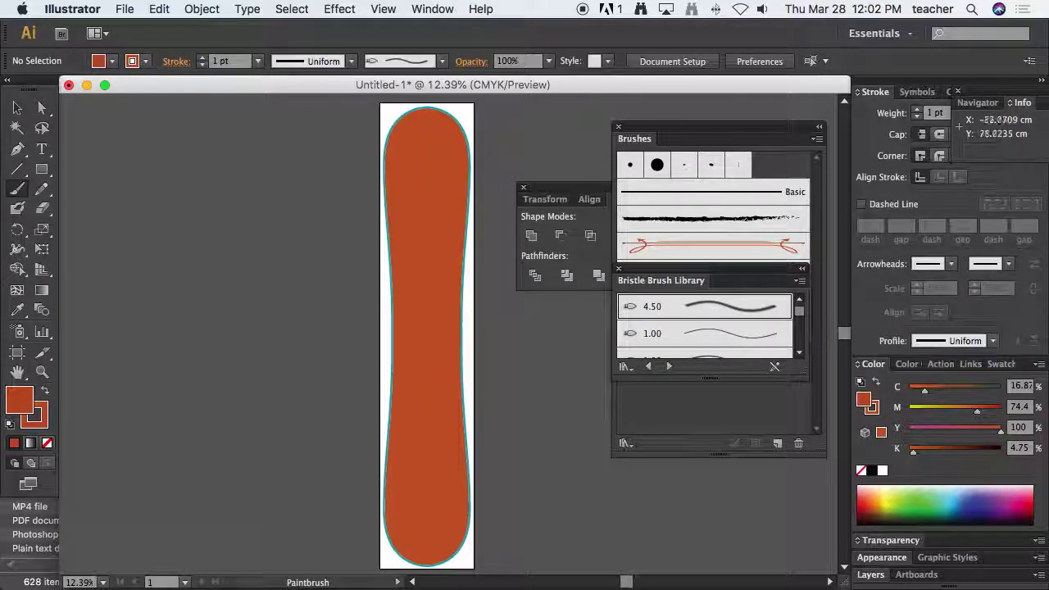
left_click_drag(366, 312, 505, 313)
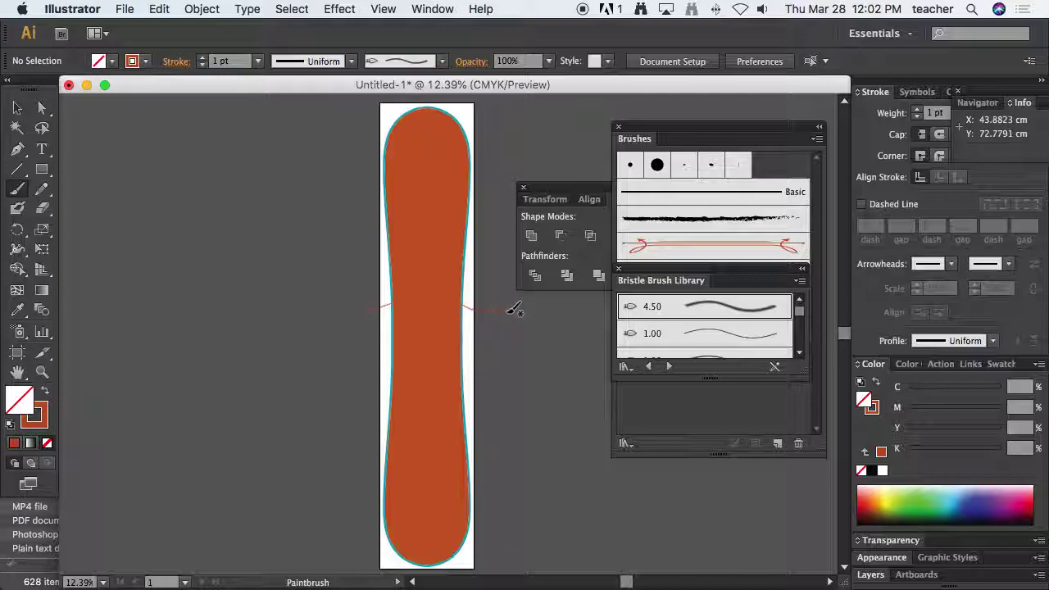
Step: Undo the previous brush stroke and paint a light-blue wavy bristle stroke across the board's middle, past both edges
key("super+z")
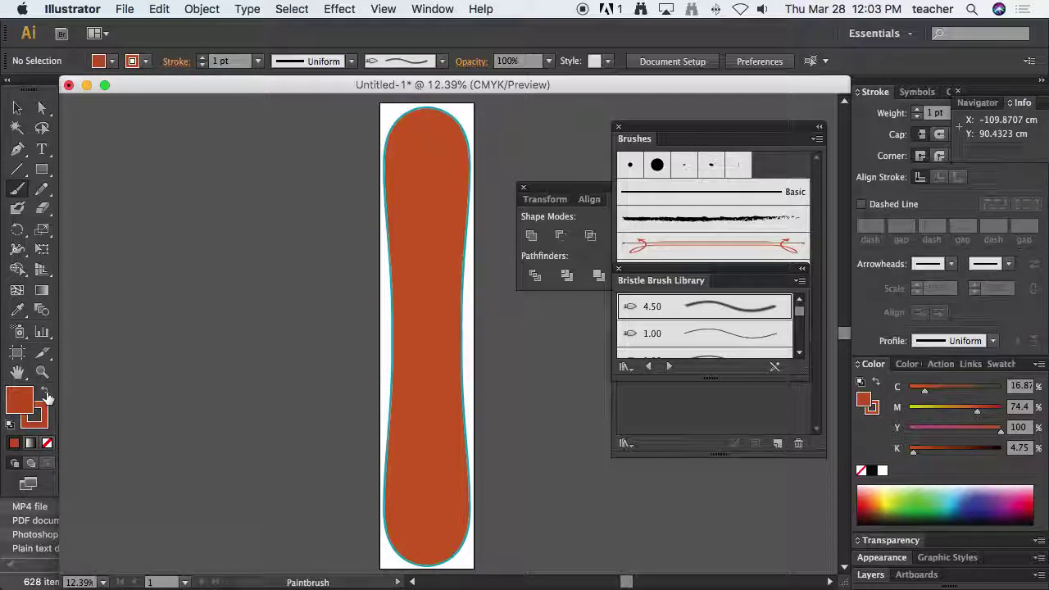
left_click(47, 443)
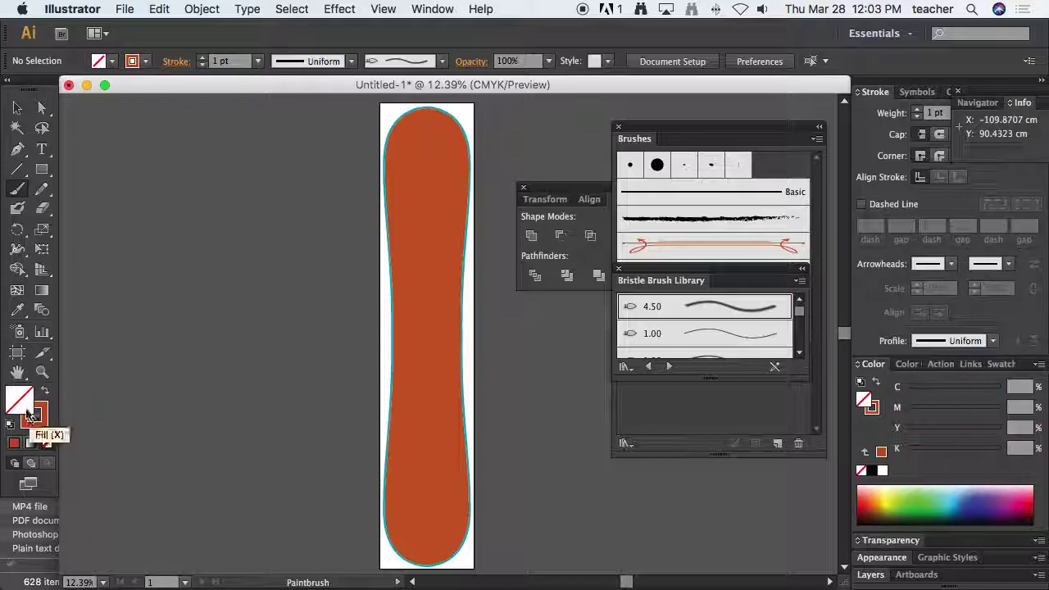
left_click(47, 392)
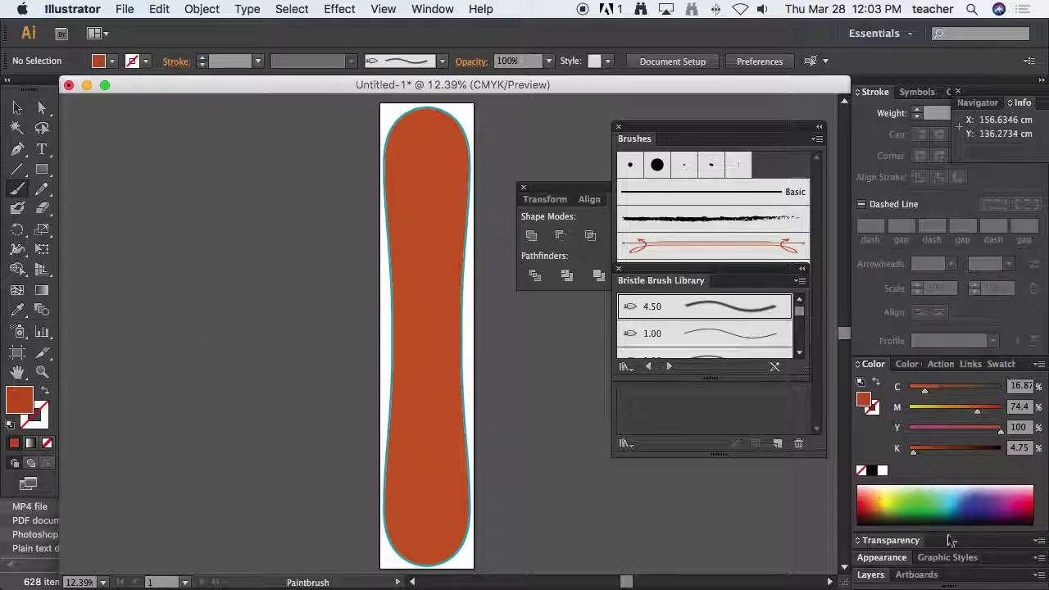
left_click(953, 488)
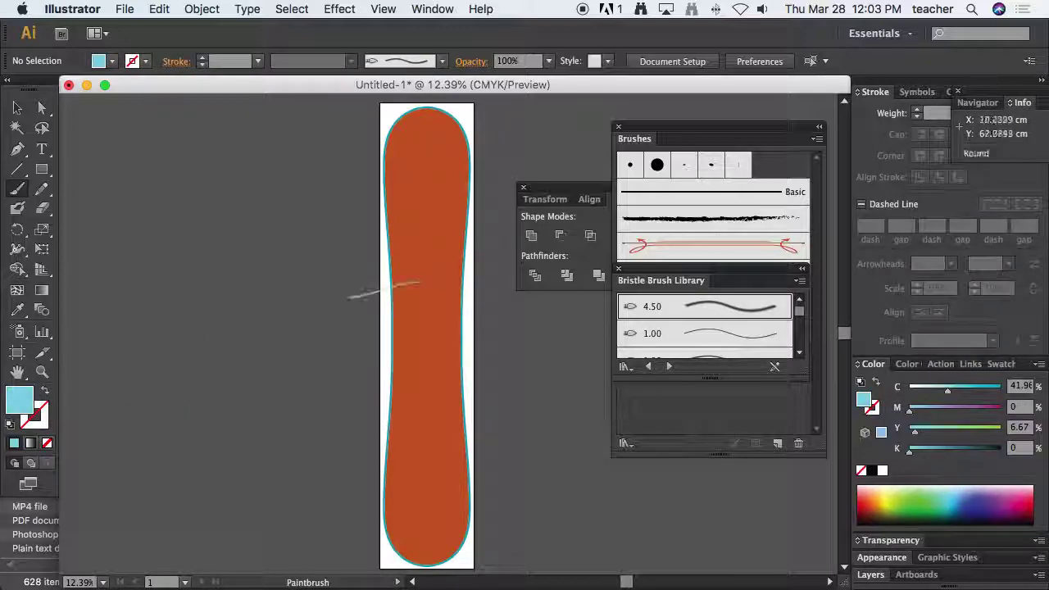
left_click_drag(444, 282, 533, 310)
Step: Select the light-blue wavy stroke and duplicate it near the upper end of the board
left_click(17, 106)
left_click_drag(507, 341, 511, 355)
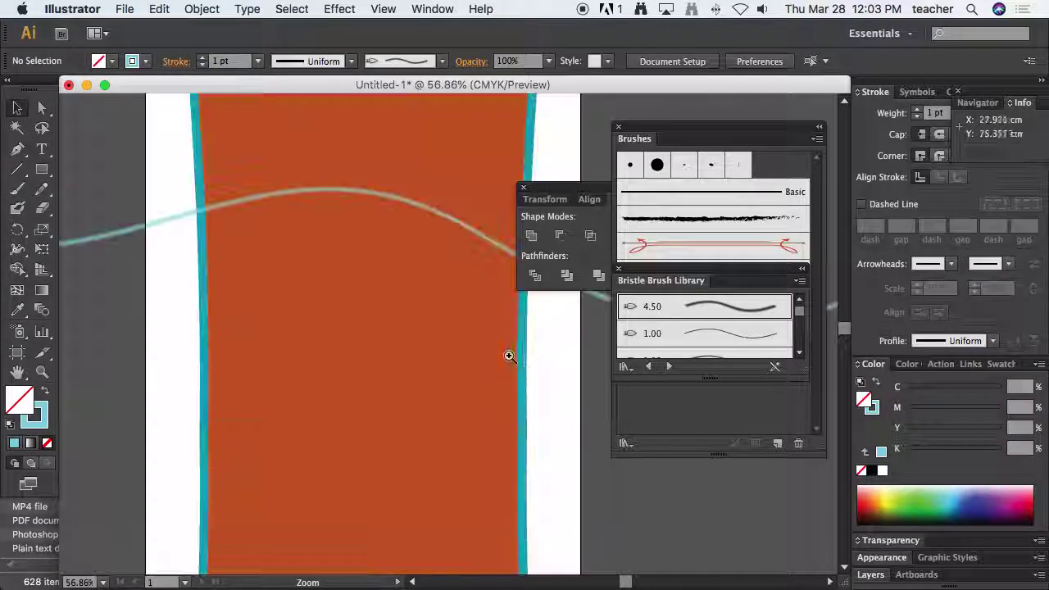
left_click(245, 204)
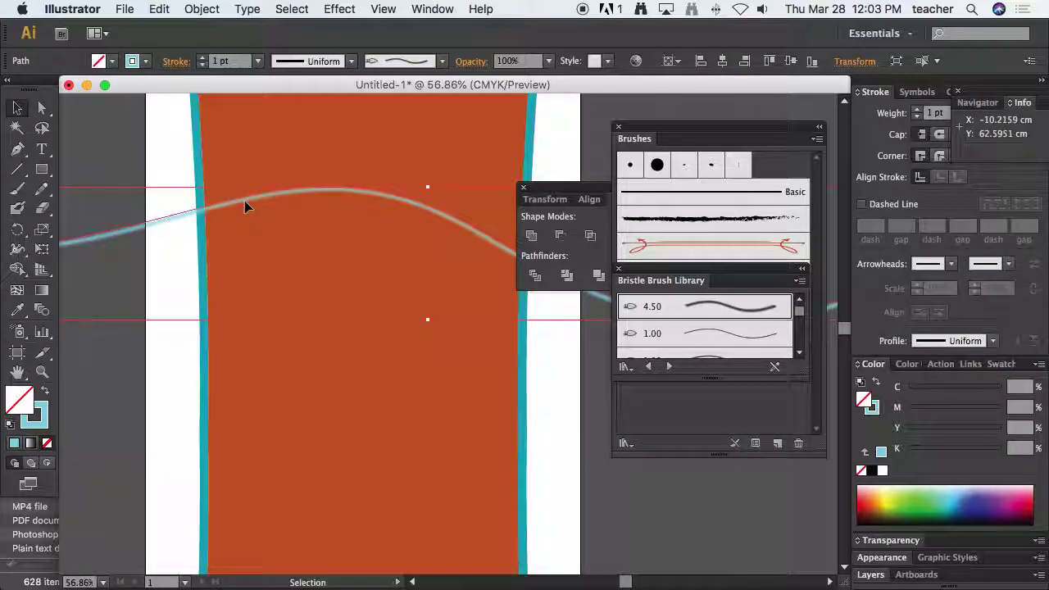
left_click(241, 201, "alt+super")
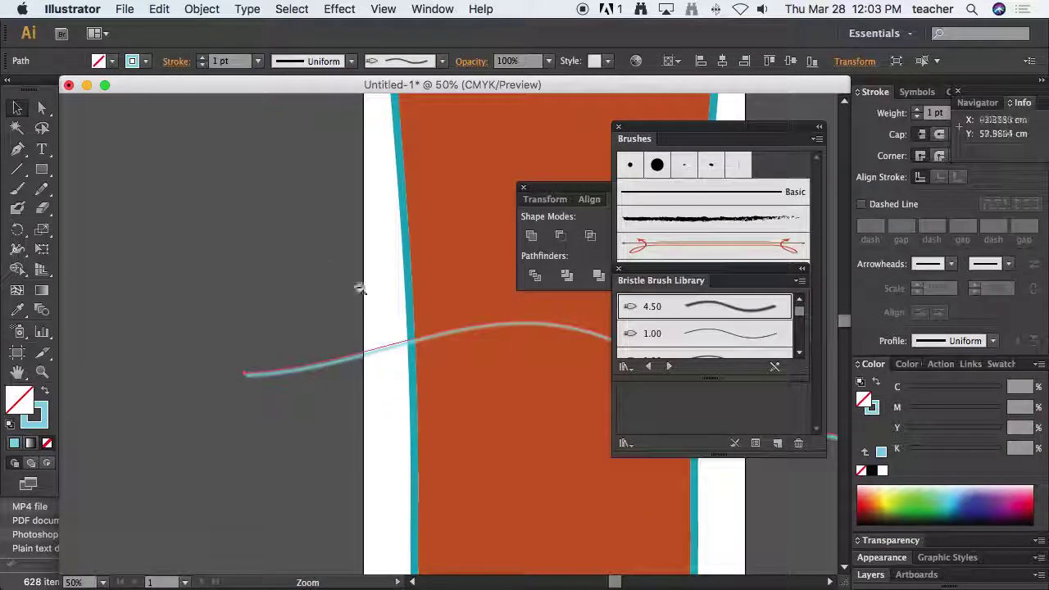
left_click(401, 340, "alt+super")
left_click(452, 342, "alt+super")
left_click(457, 346, "alt+super")
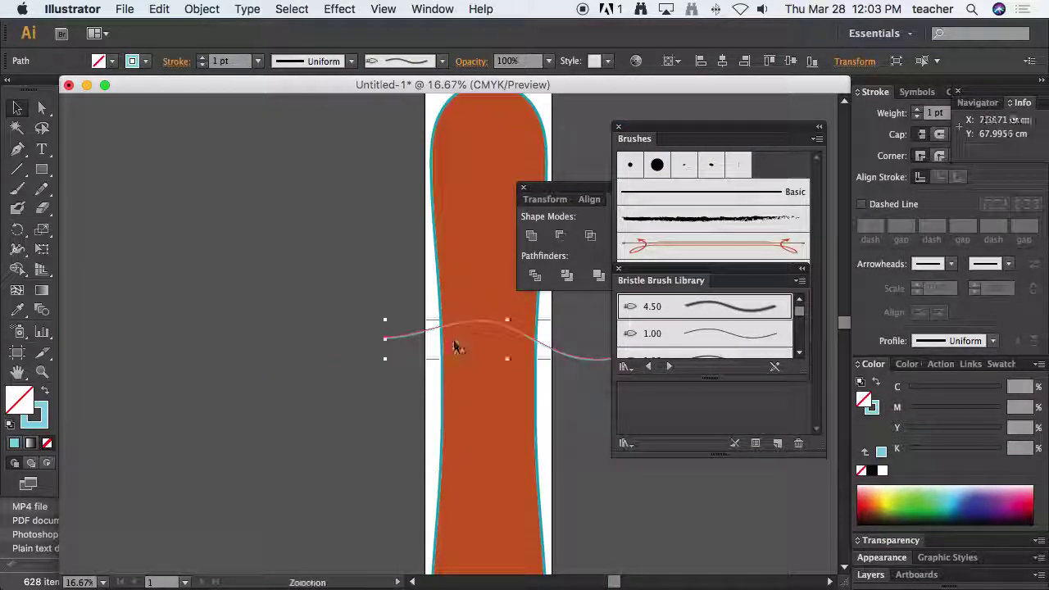
left_click_drag(483, 330, 304, 312)
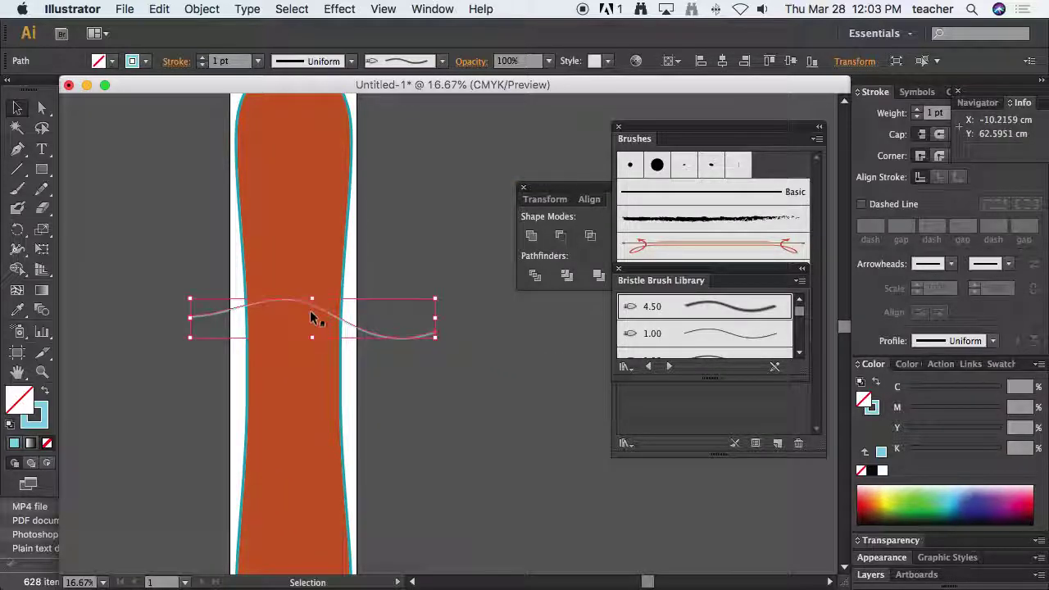
left_click_drag(316, 311, 328, 141)
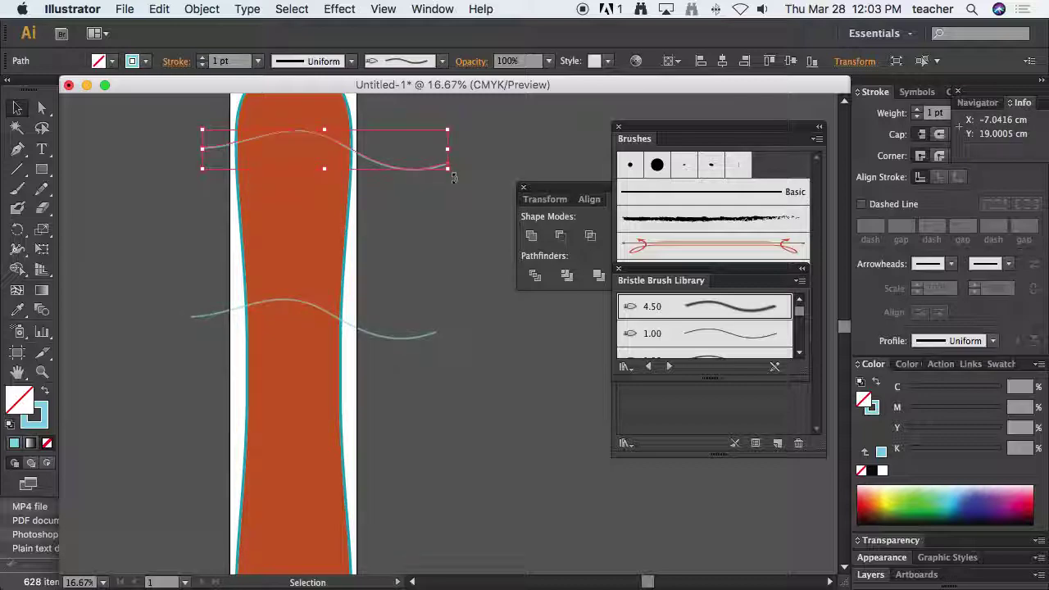
Step: Rotate the upper wave copy slightly counter-clockwise and set its stroke weight to 11 pt
left_click_drag(456, 167, 459, 148)
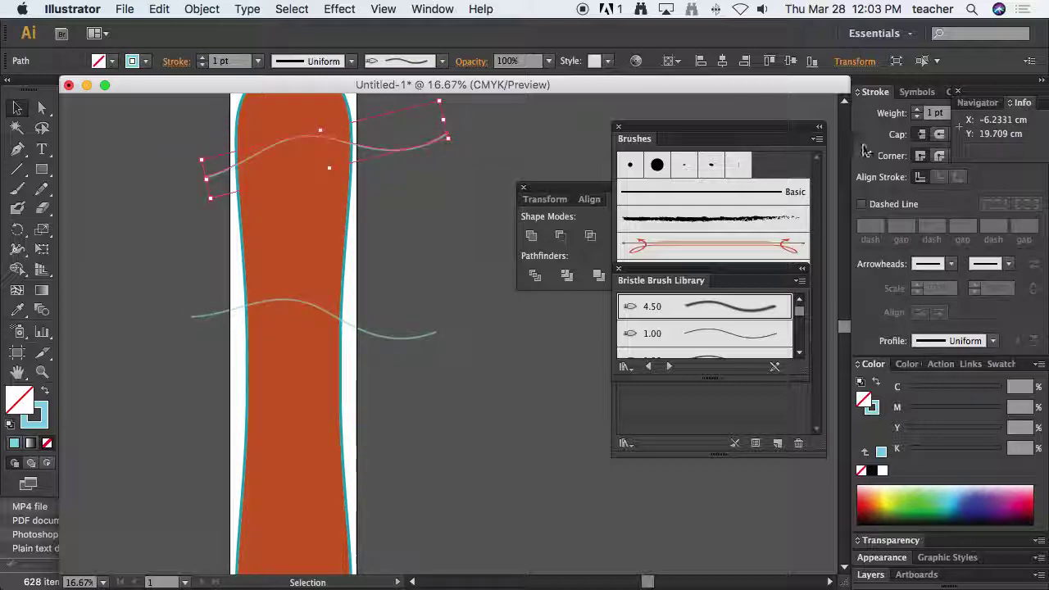
left_click(918, 111)
left_click(918, 111)
left_click(919, 111)
left_click(918, 111)
Step: Expand the appearance of the thick upper wave and unite its pieces into one shape
left_click(202, 9)
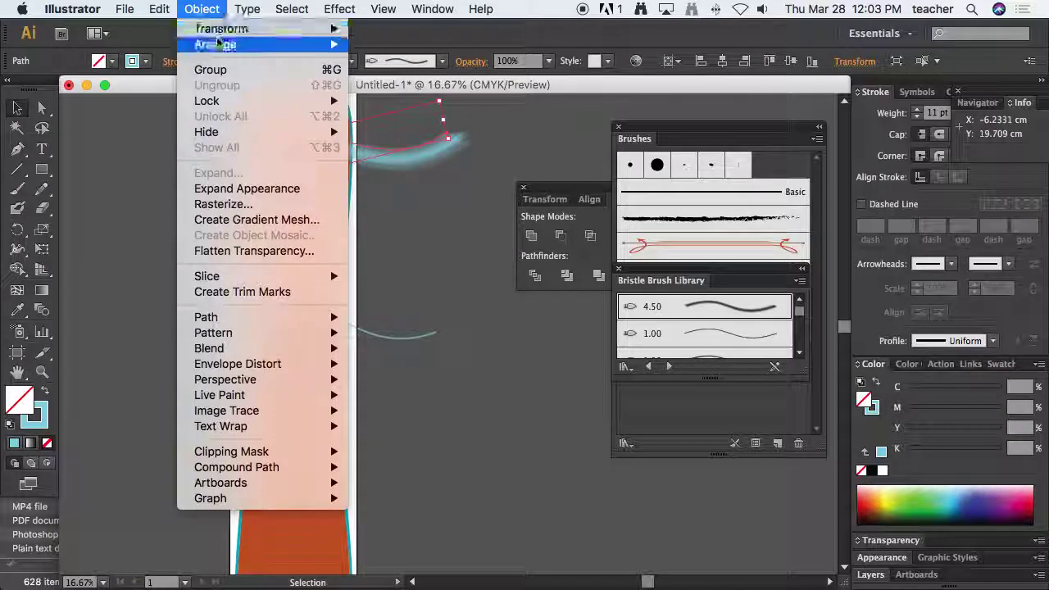
left_click(229, 189)
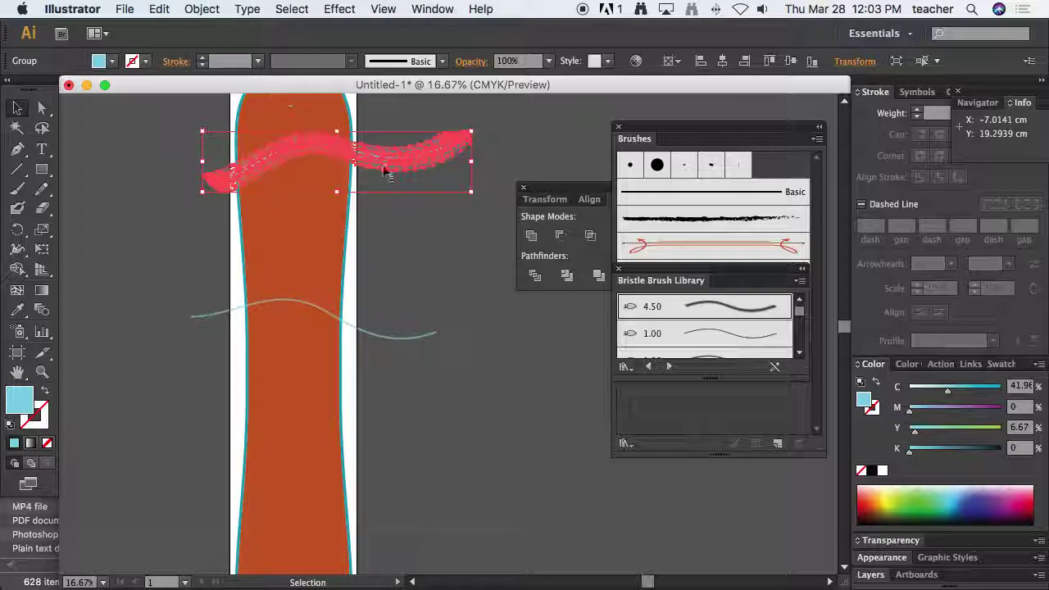
left_click(532, 237)
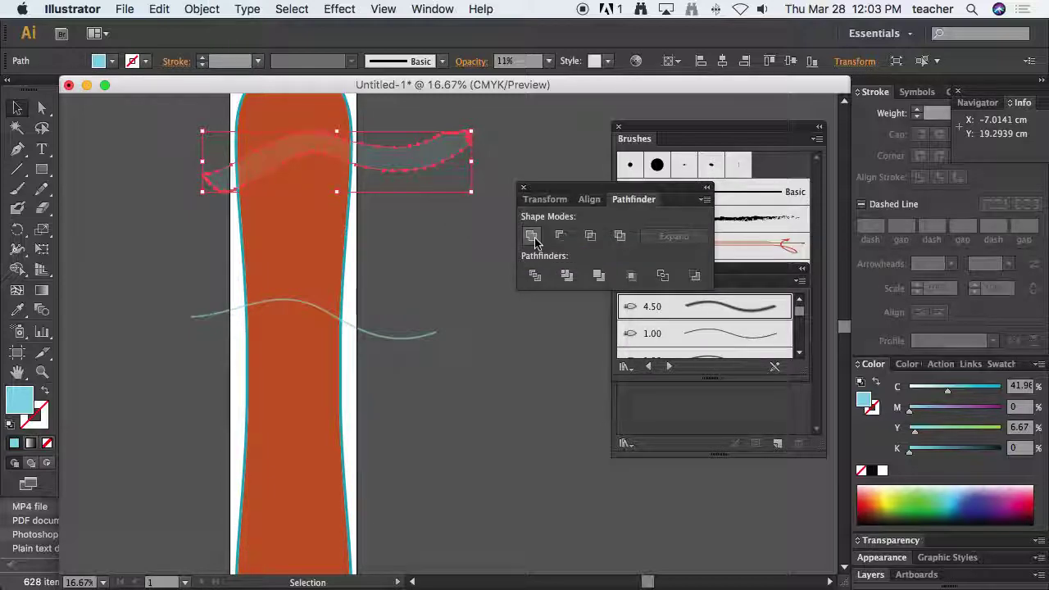
Step: Expand the appearance of the thin lower wave and unite its pieces into one shape
left_click(406, 335)
left_click(204, 10)
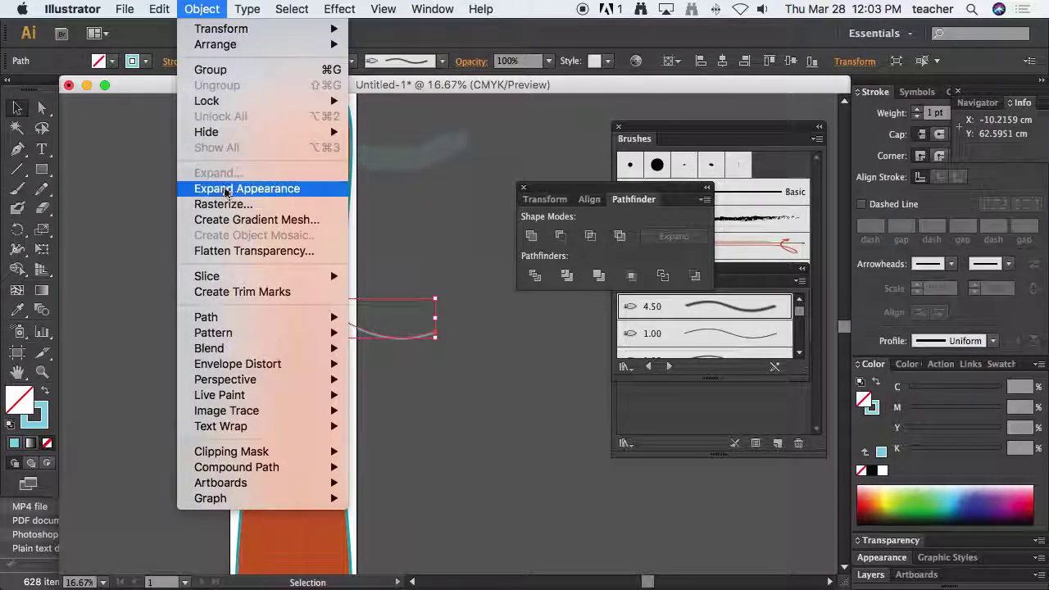
left_click(229, 188)
left_click(532, 236)
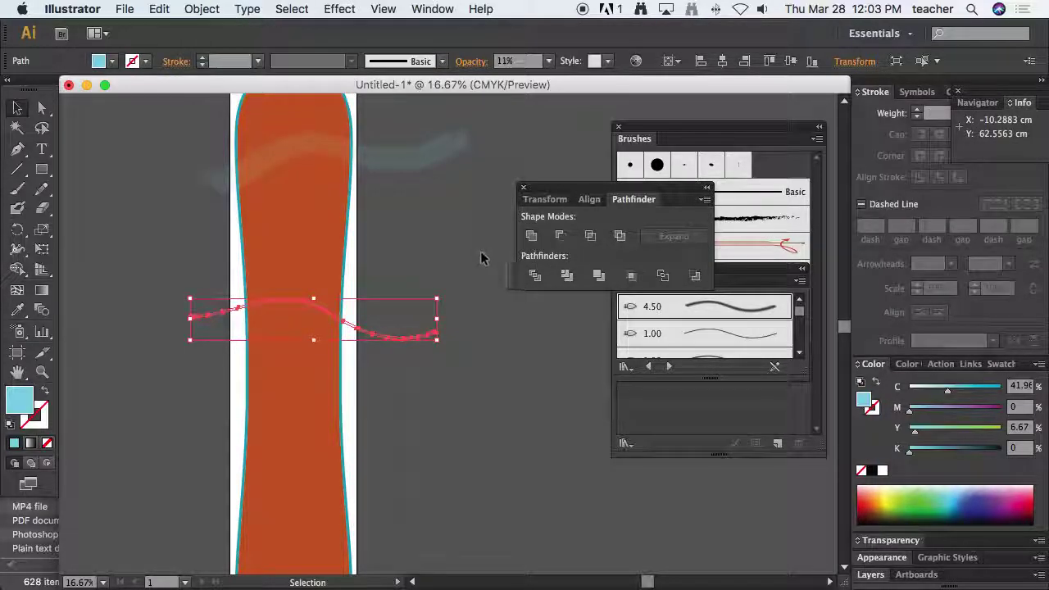
Step: Select both wave shapes and set the blend spacing to Specified Steps
left_click(399, 168, "shift")
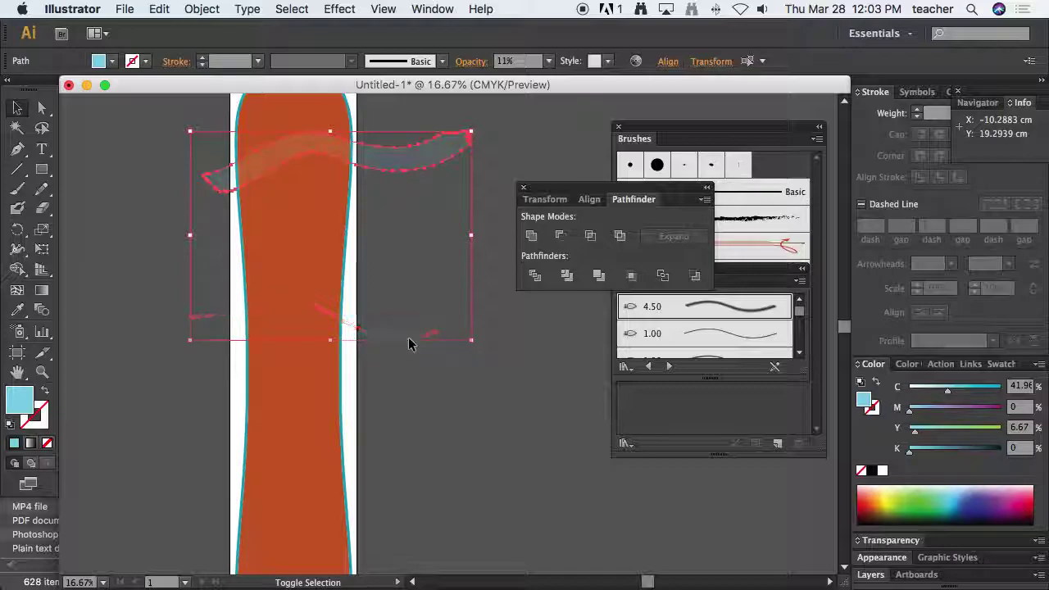
left_click(415, 335, "shift")
left_click(423, 344, "shift")
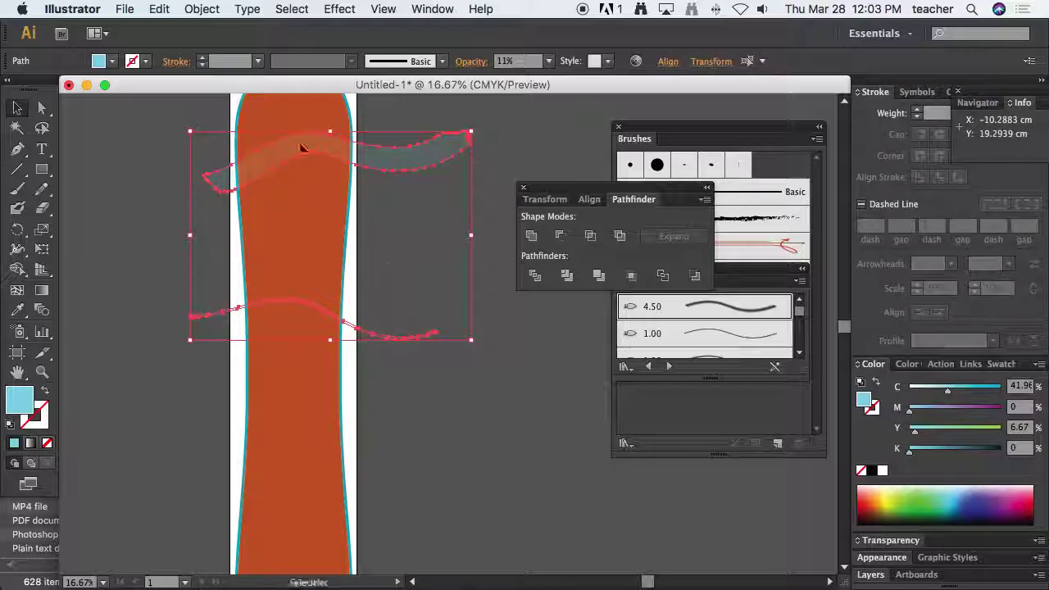
left_click(202, 9)
mouse_move(324, 349)
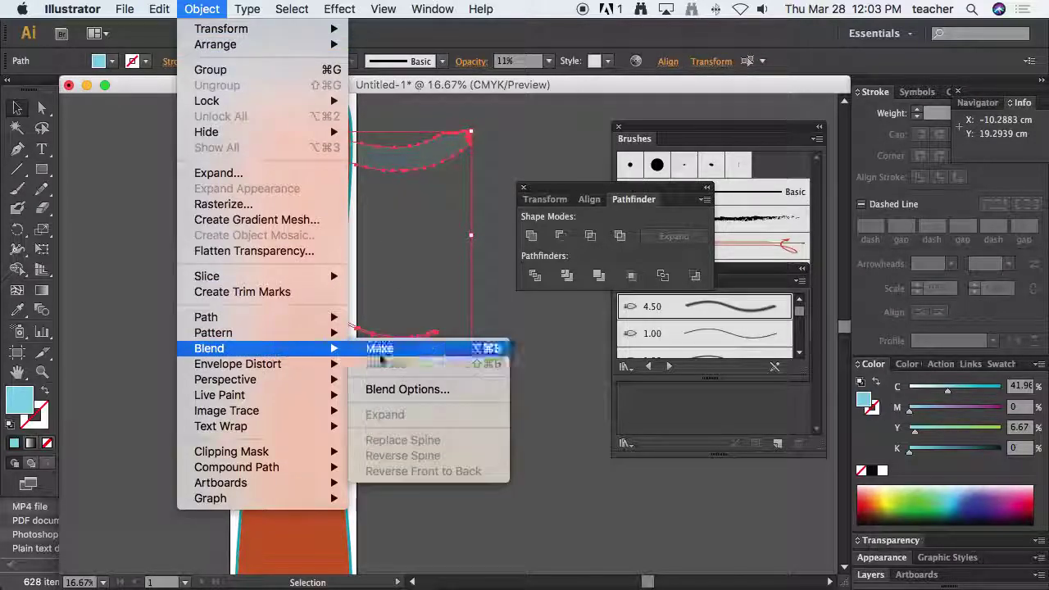
left_click(406, 389)
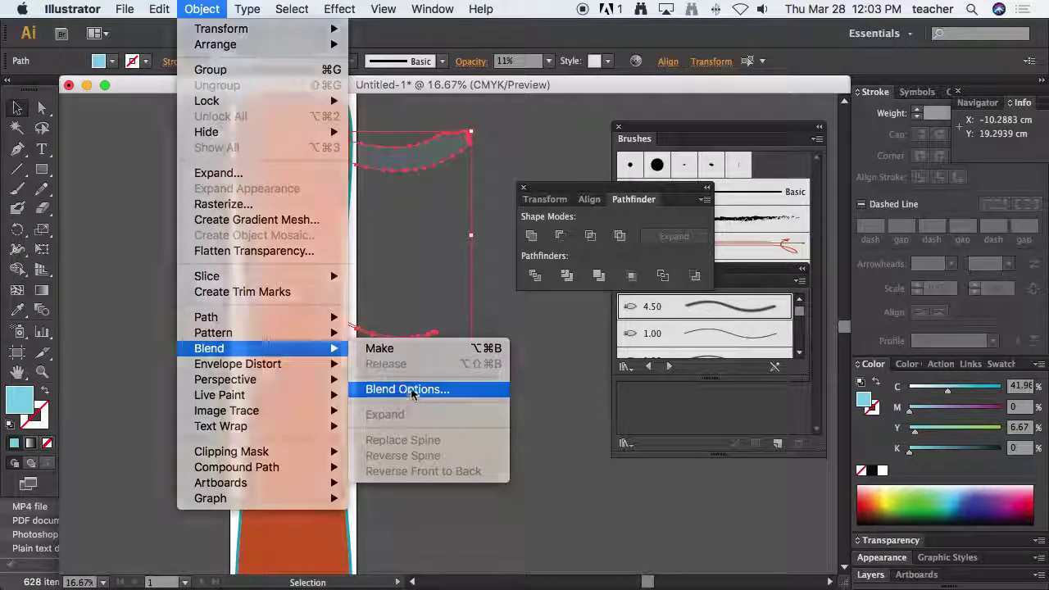
left_click(277, 112)
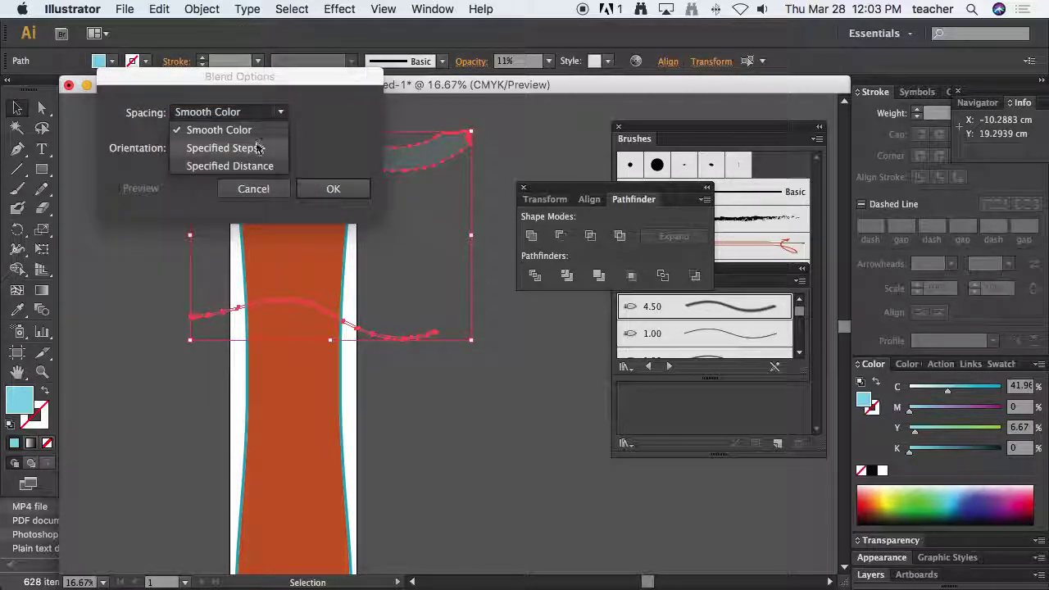
left_click(254, 145)
left_click(328, 189)
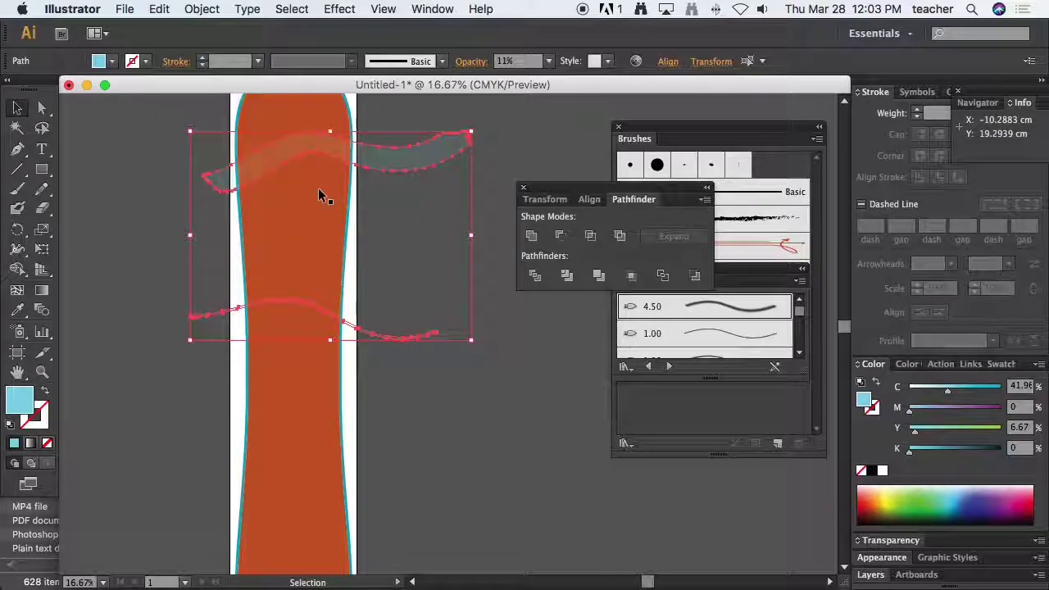
Step: Make a blend between the upper and lower wave shapes
left_click(202, 9)
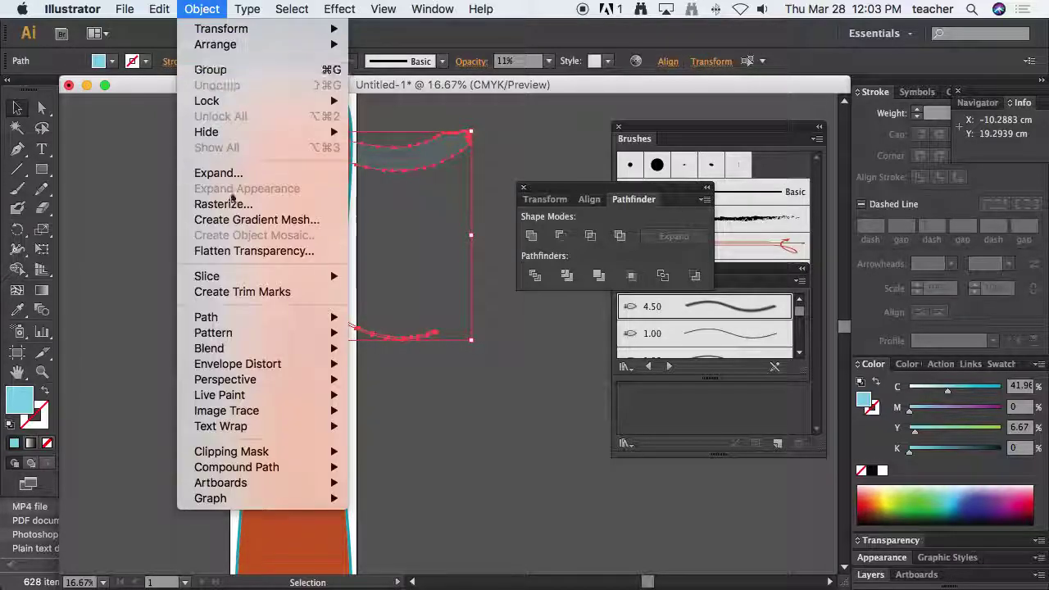
mouse_move(275, 348)
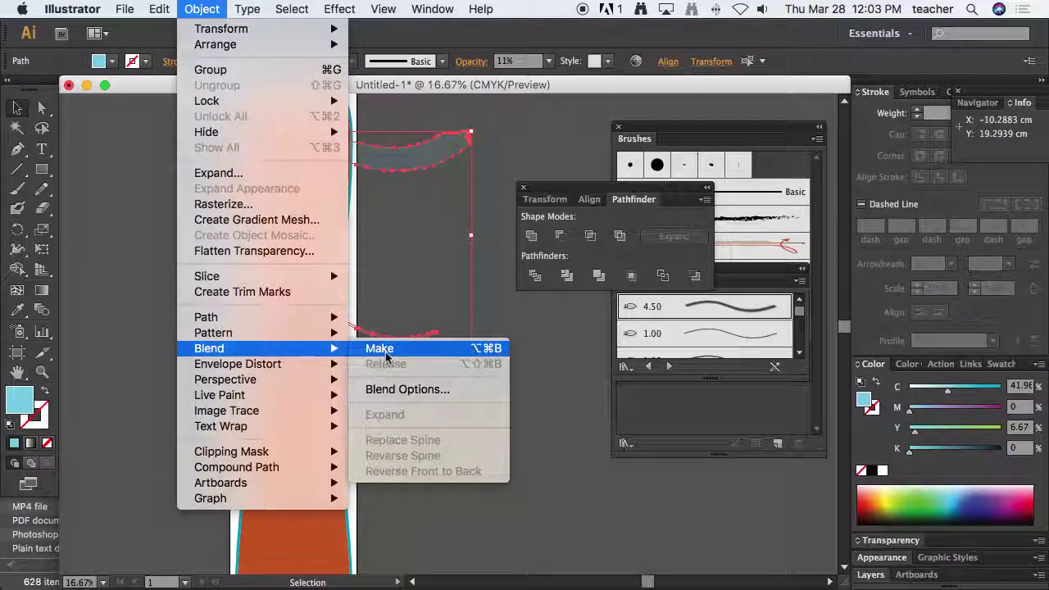
left_click(379, 347)
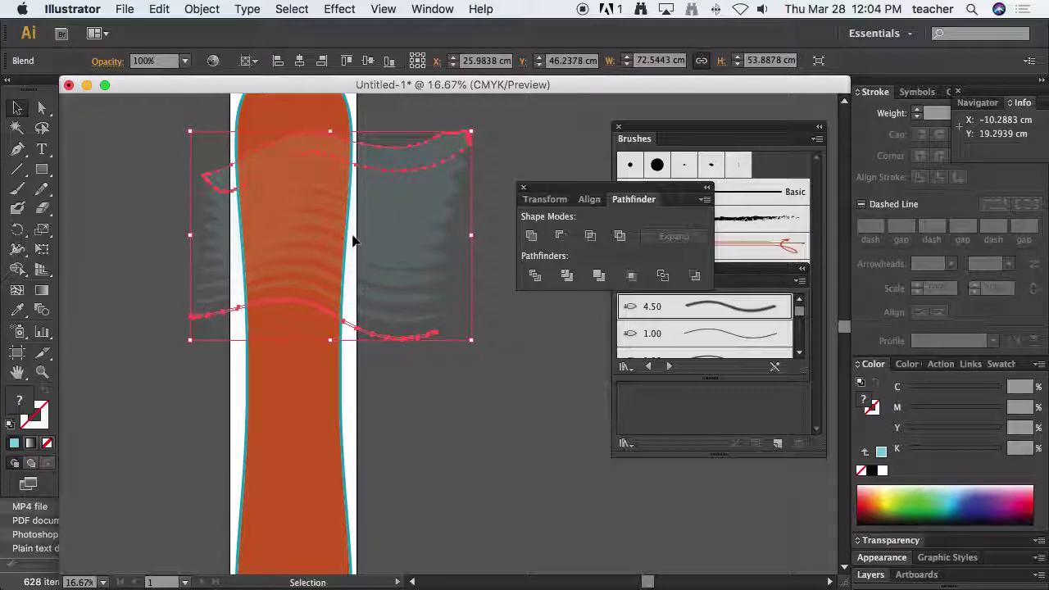
Step: Move the blend down, convert the lower anchor of its spine to a smooth point and bend the spine to the right
left_click(41, 107)
left_click_drag(316, 326, 312, 412)
left_click(300, 369)
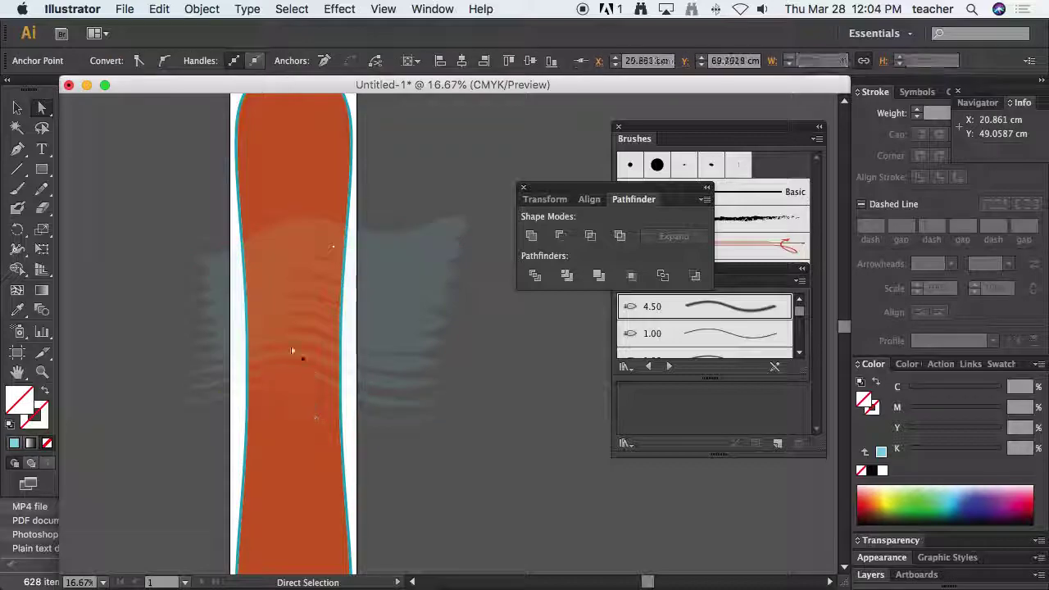
left_click(164, 60)
left_click_drag(314, 372, 386, 391)
left_click(17, 107)
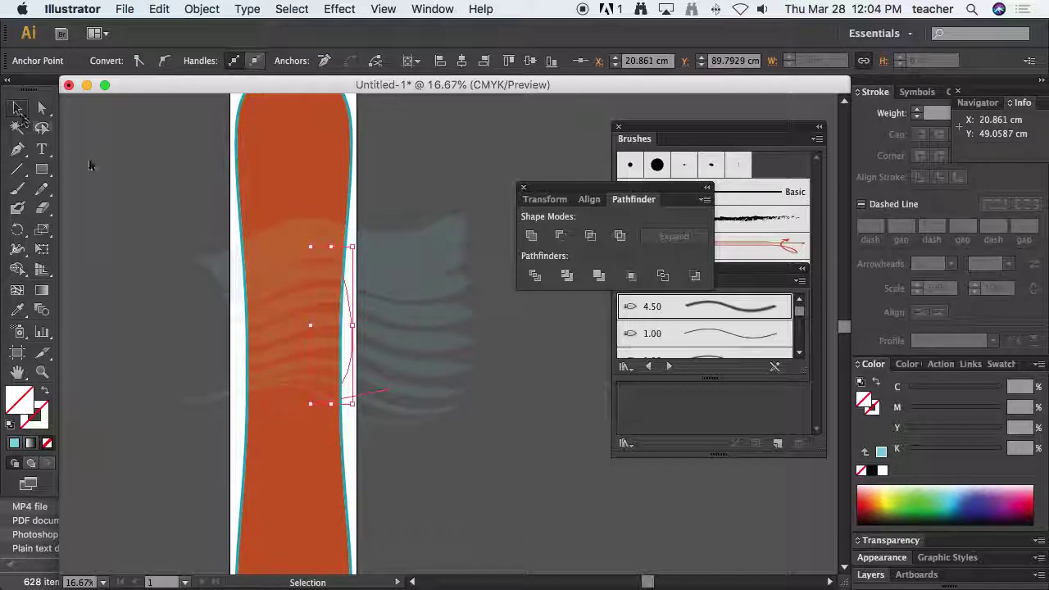
Step: Move the blend towards the board's upper end and stretch its spine to spread the waves further apart
left_click(307, 252)
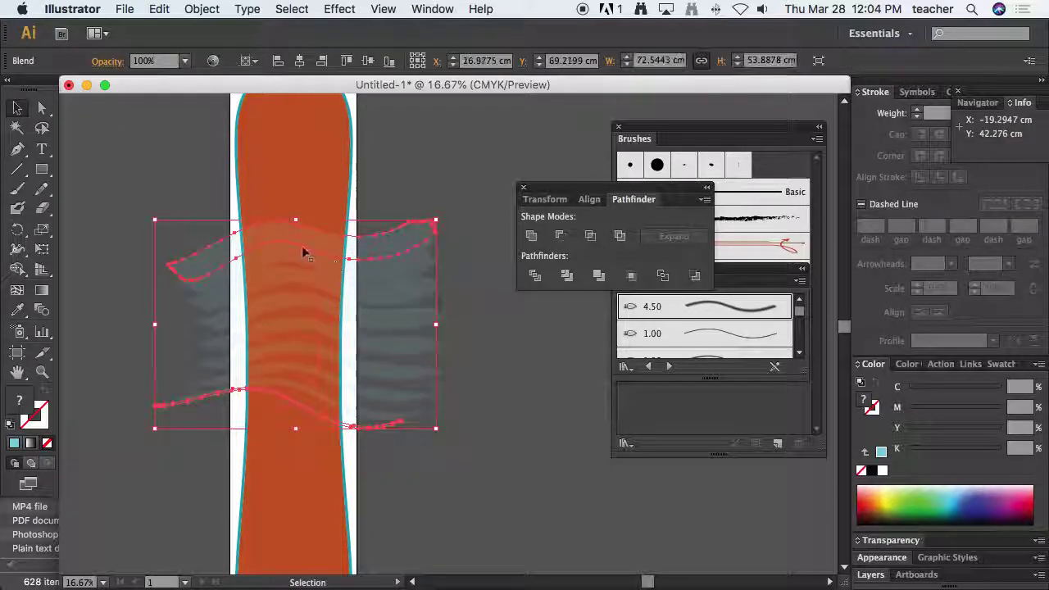
left_click_drag(303, 256, 301, 165)
left_click(42, 108)
left_click(323, 326, "super")
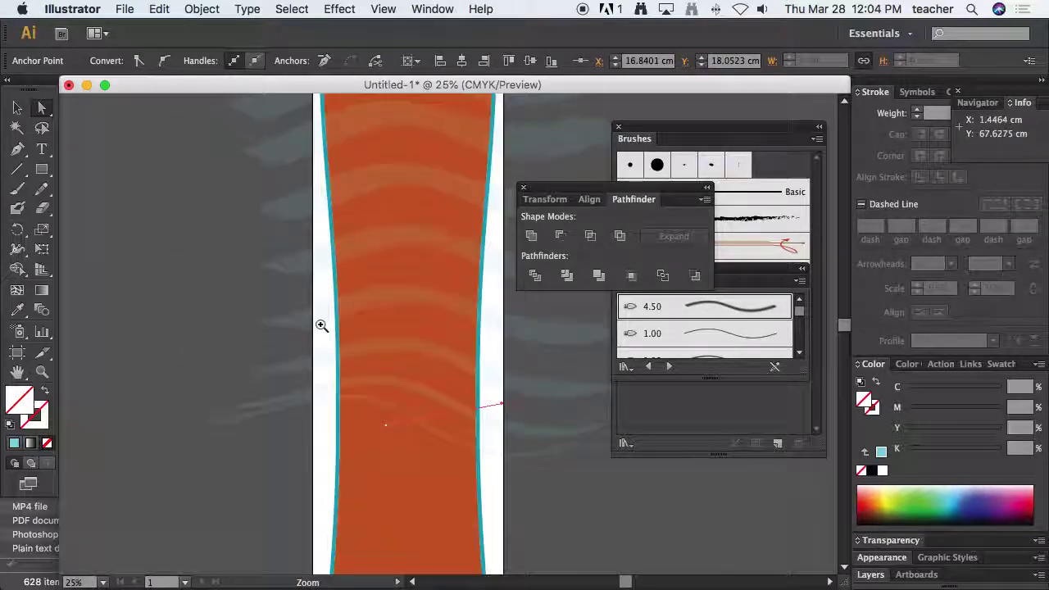
left_click(416, 315, "alt+super")
left_click(417, 315, "alt+super")
left_click_drag(429, 311, 290, 300)
Step: Expand the blend and ungroup it into individual wave shapes
left_click(17, 107)
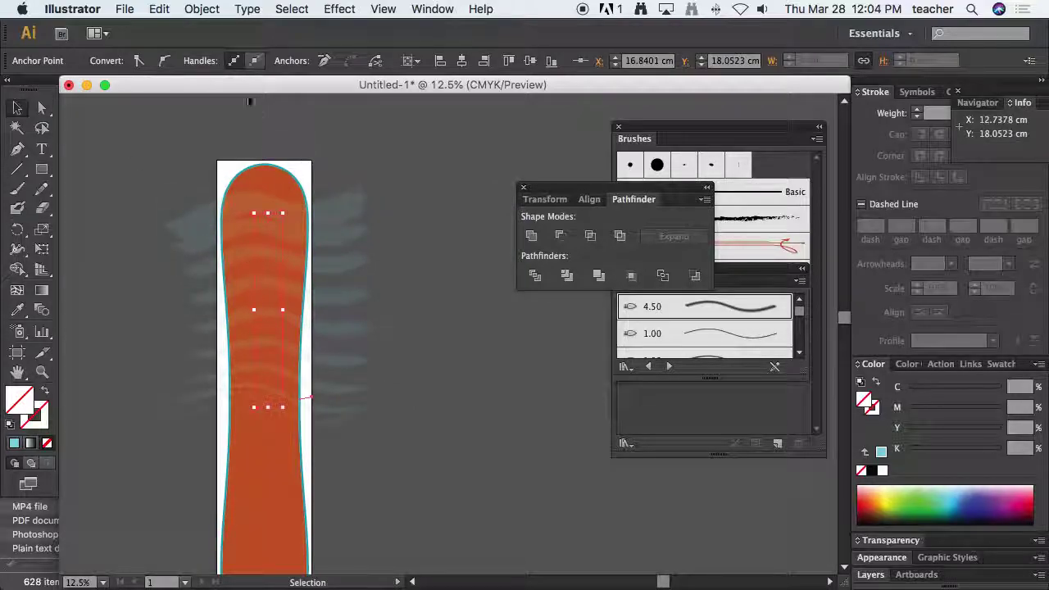
left_click(202, 9)
left_click(218, 173)
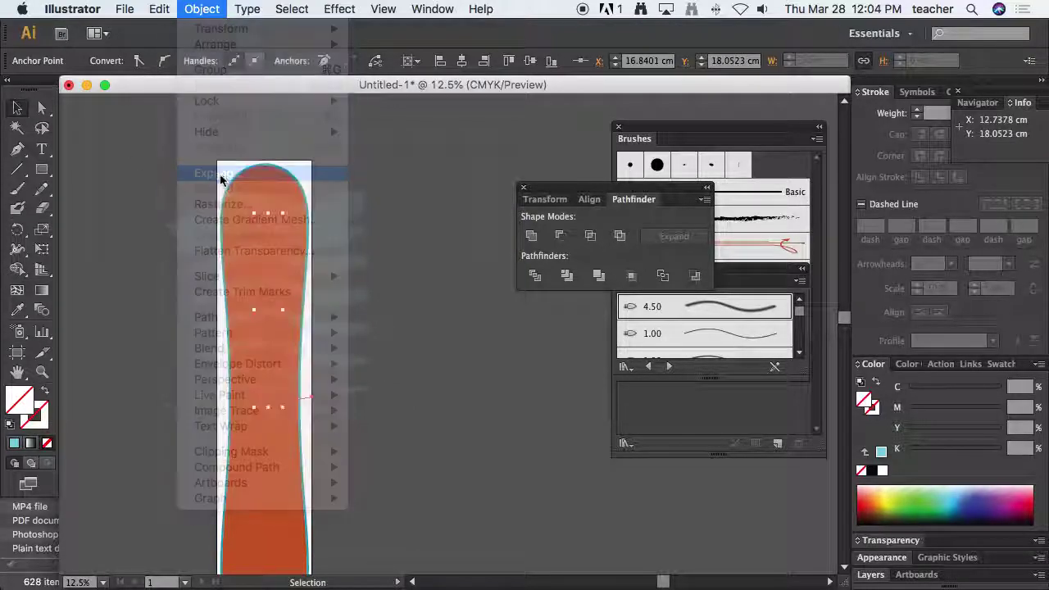
left_click(531, 297)
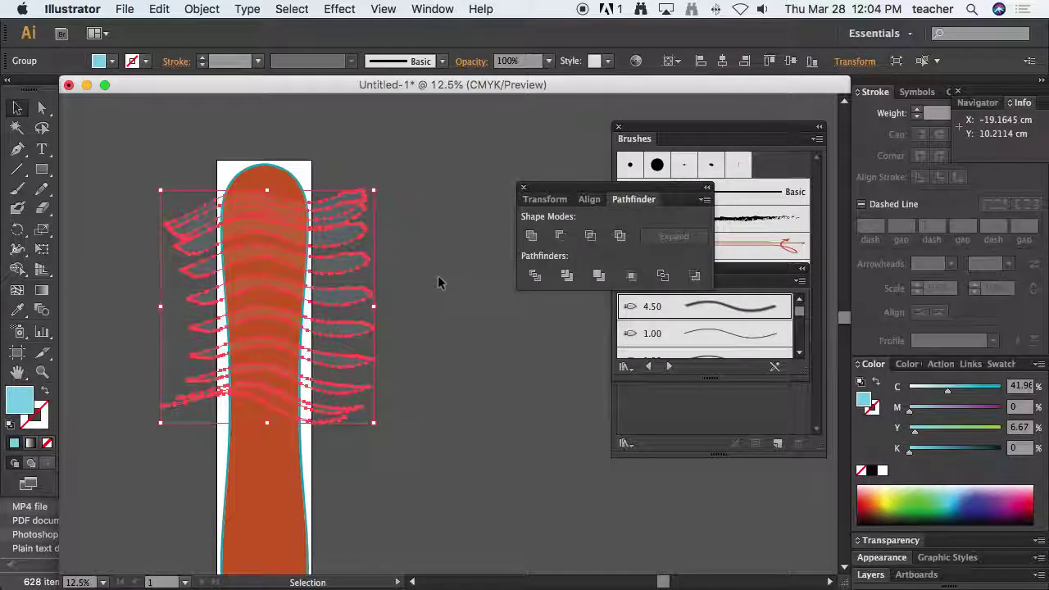
left_click(202, 9)
left_click(222, 84)
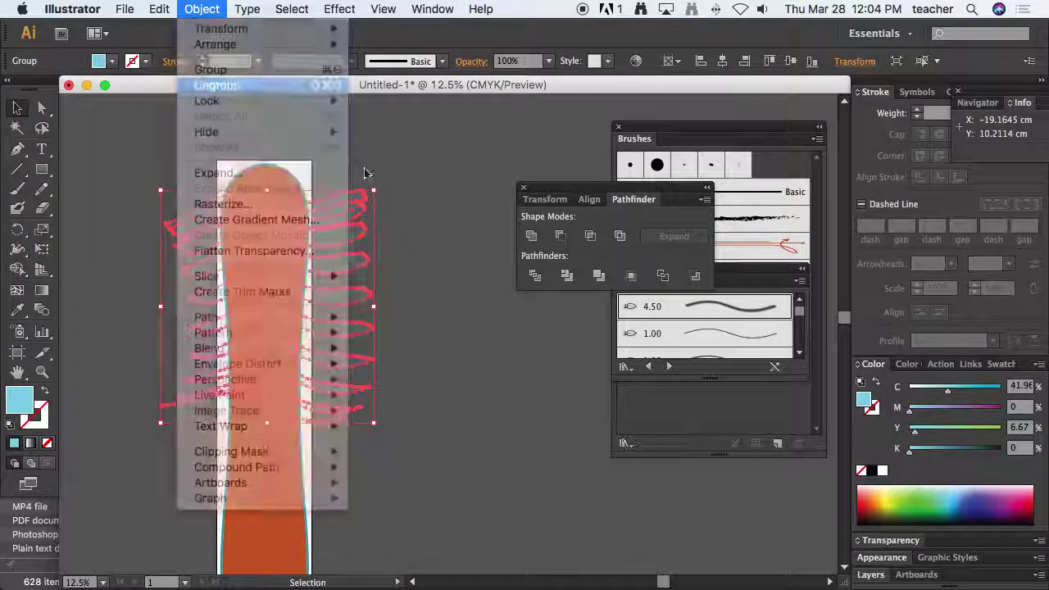
Step: Move the topmost wave up to the board's tip and select all the wave shapes
left_click(328, 183)
mouse_move(281, 205)
left_mouse_down()
mouse_move(277, 159)
mouse_move(304, 175)
left_mouse_up()
left_click(363, 379)
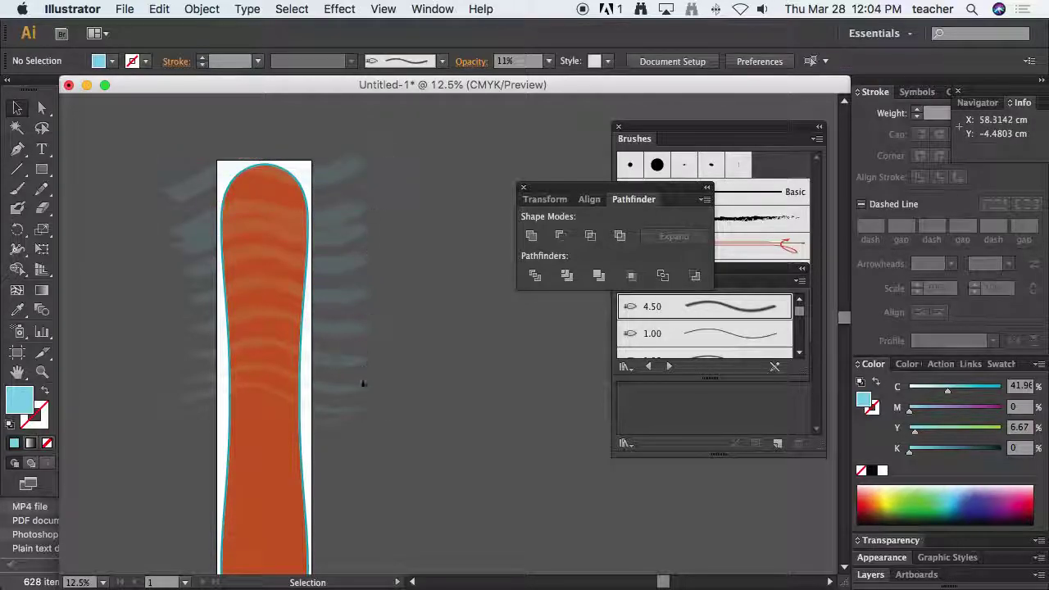
key("super+a")
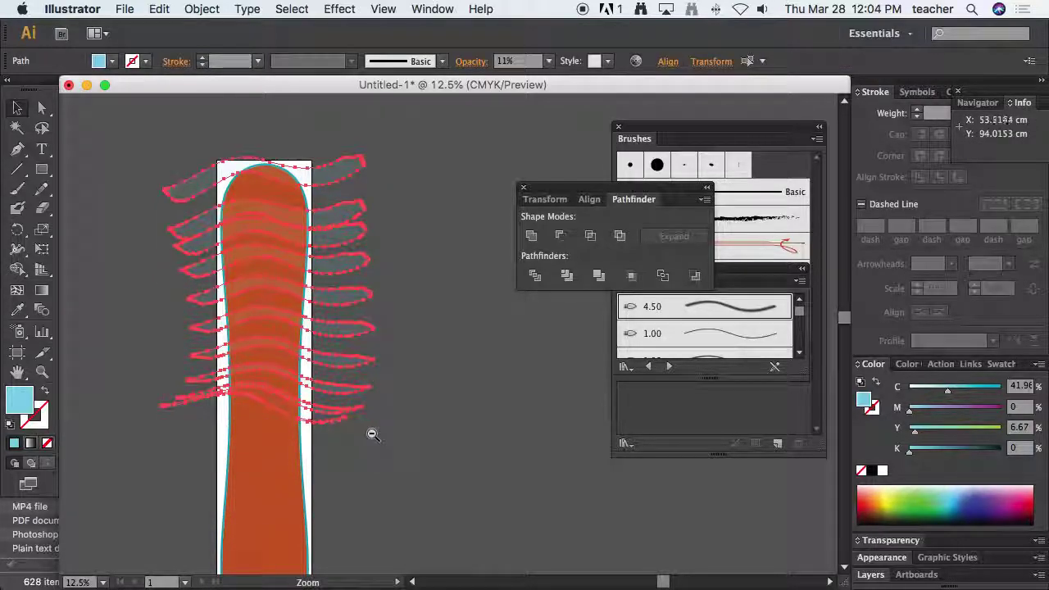
Step: Move the lowest wave down near the board's lower end and select all the wave shapes
key("super+minus")
left_click(418, 339)
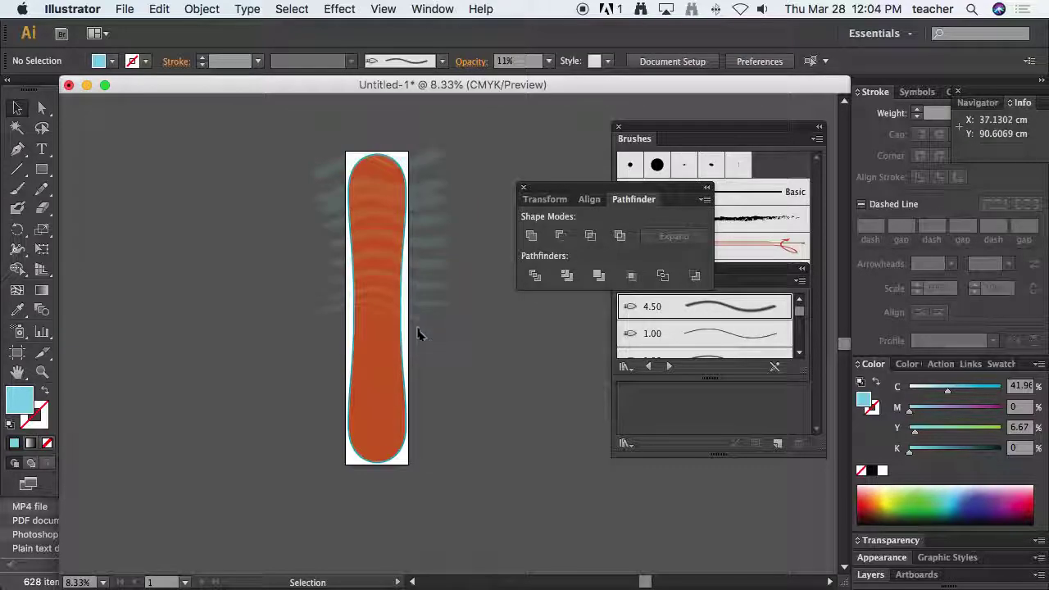
left_click(428, 427)
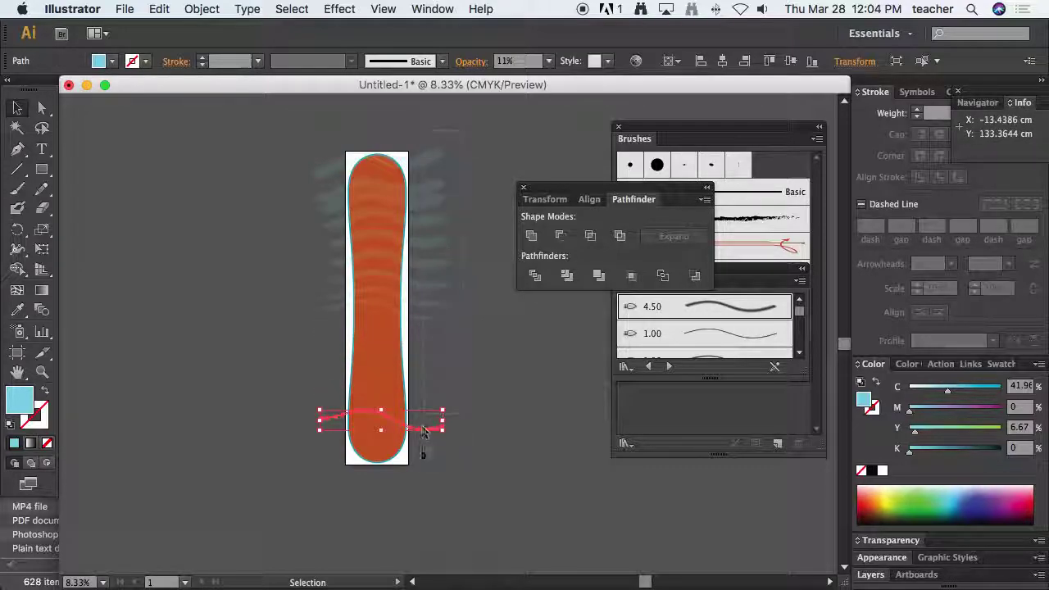
key("super+a")
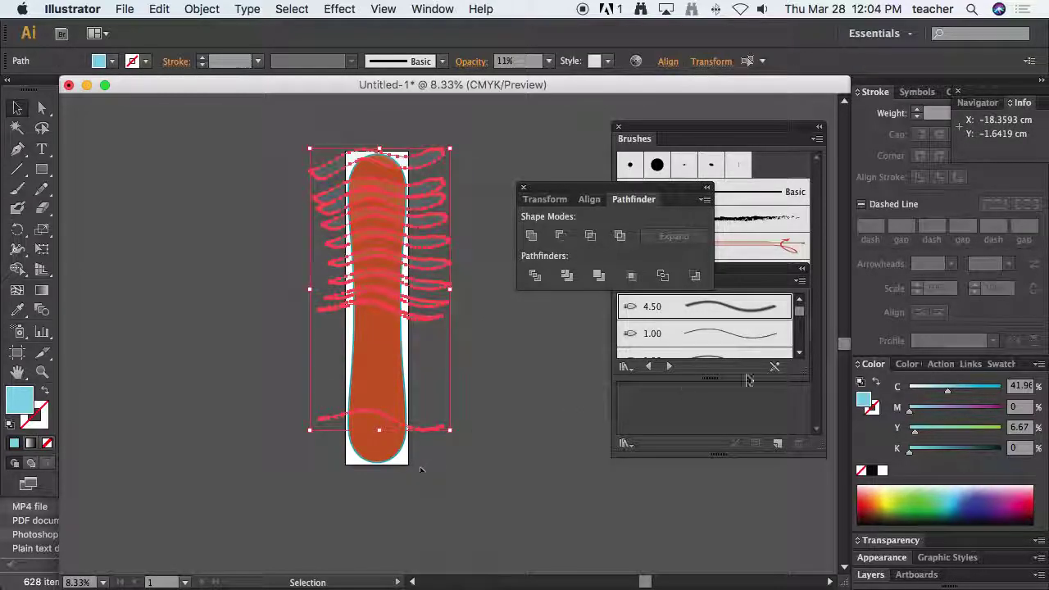
Step: Distribute the selected waves with equal vertical spacing along the board
left_click(594, 202)
left_click(688, 327)
left_click(681, 348)
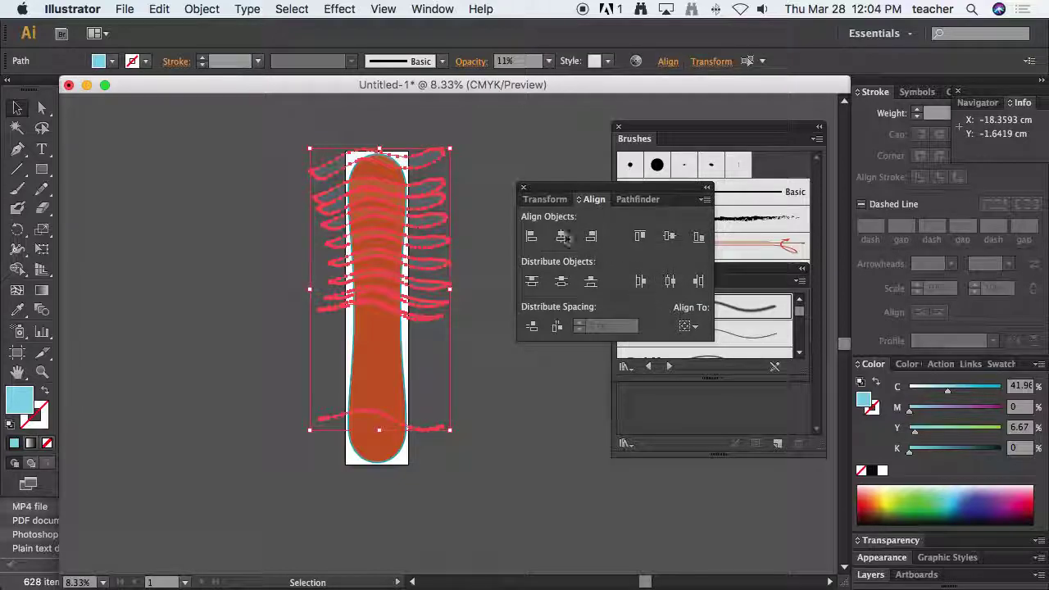
left_click(532, 327)
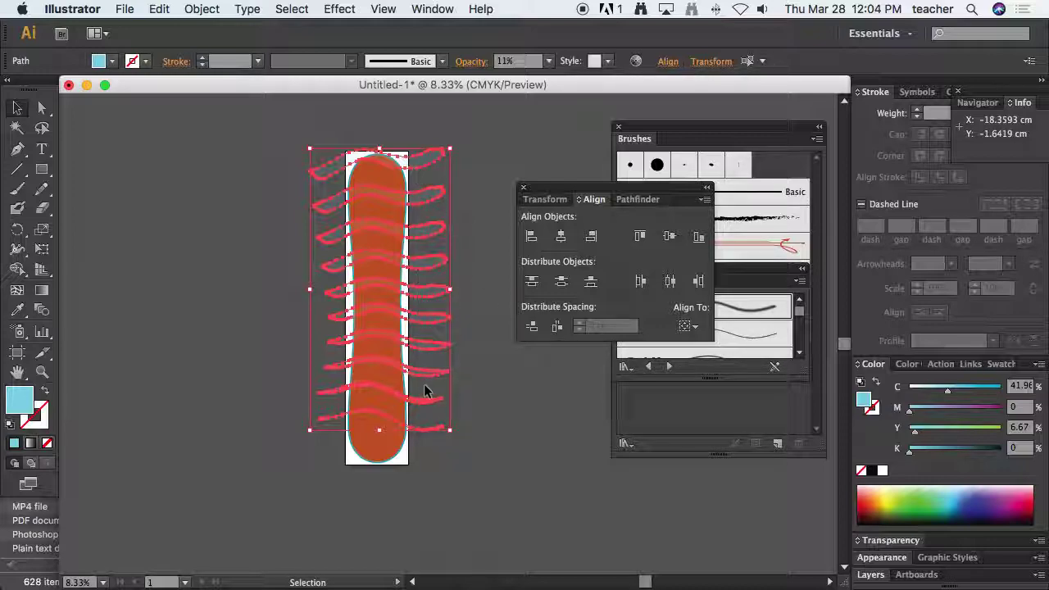
Step: Align the waves by their left edges and shift them slightly down the board
left_click(531, 237)
left_click_drag(422, 298, 418, 313)
left_click(468, 317)
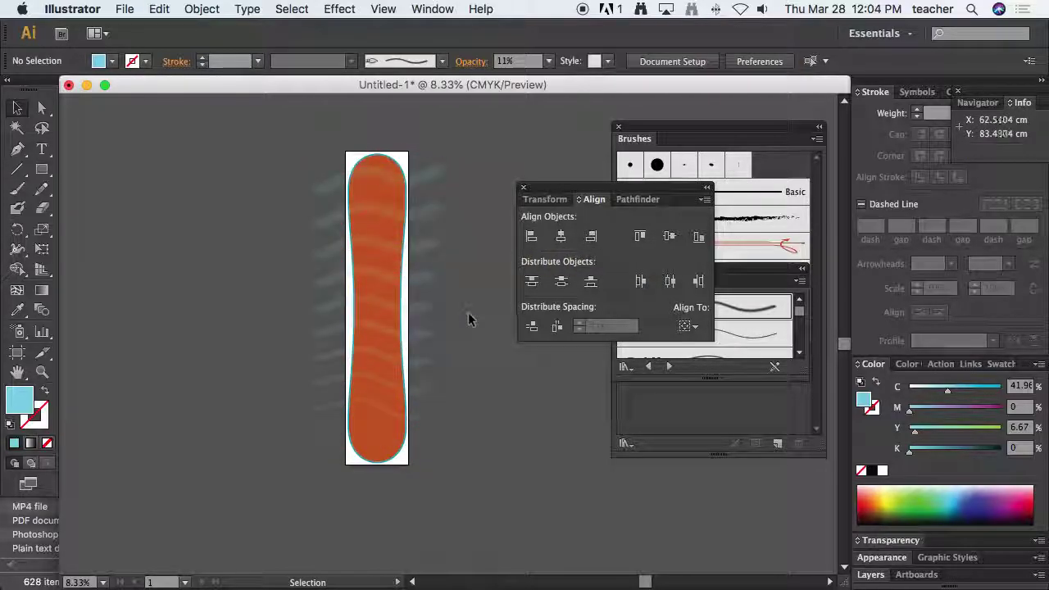
Step: Copy the orange board shape and paste it in front of the selected middle wave
key("z")
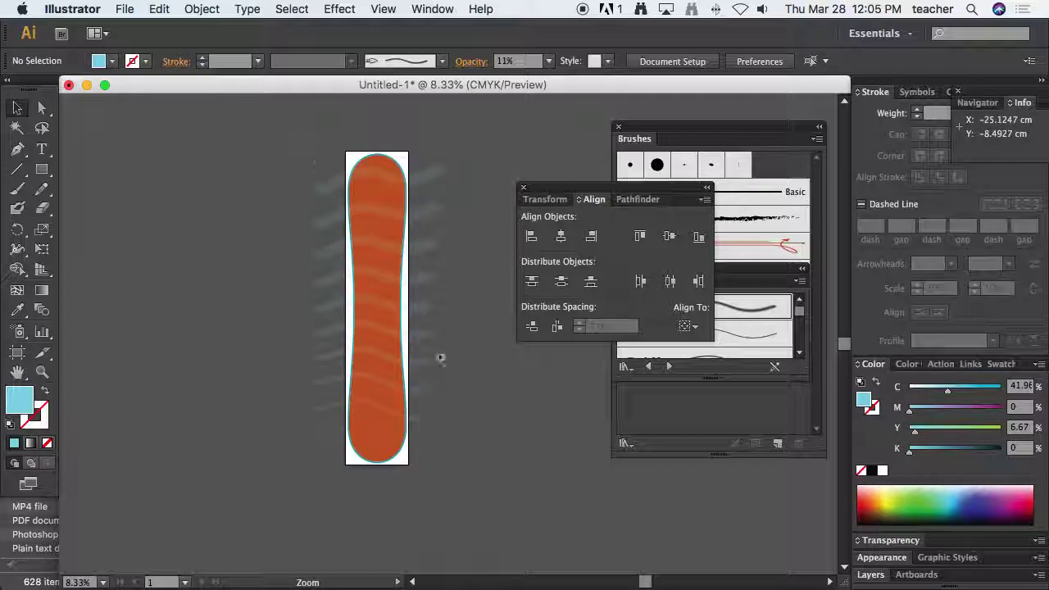
left_click(472, 468)
key("space")
left_click_drag(480, 375, 358, 375)
key("v")
left_click(325, 139)
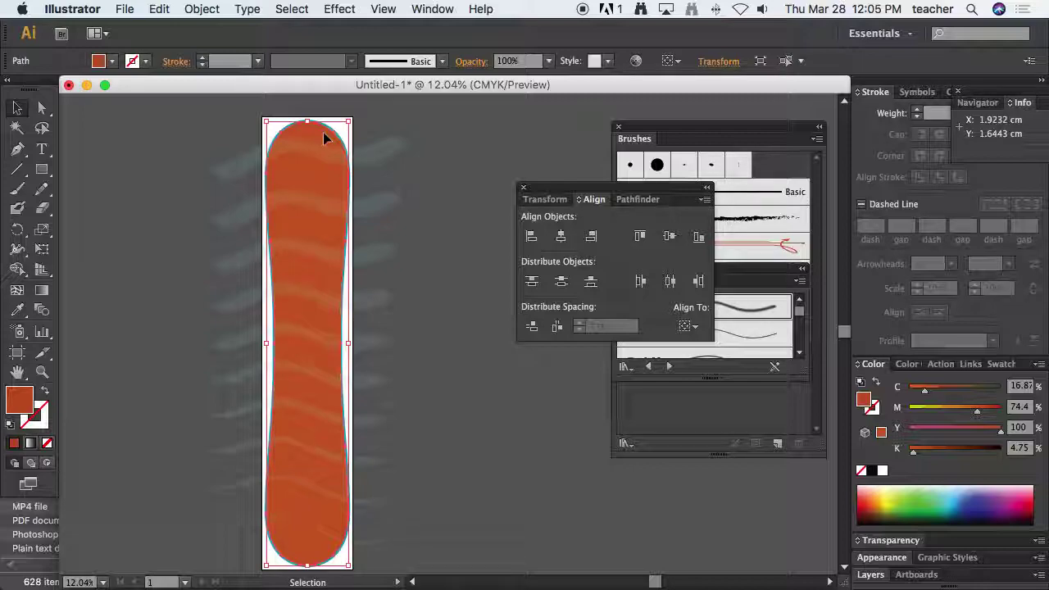
key("super+c")
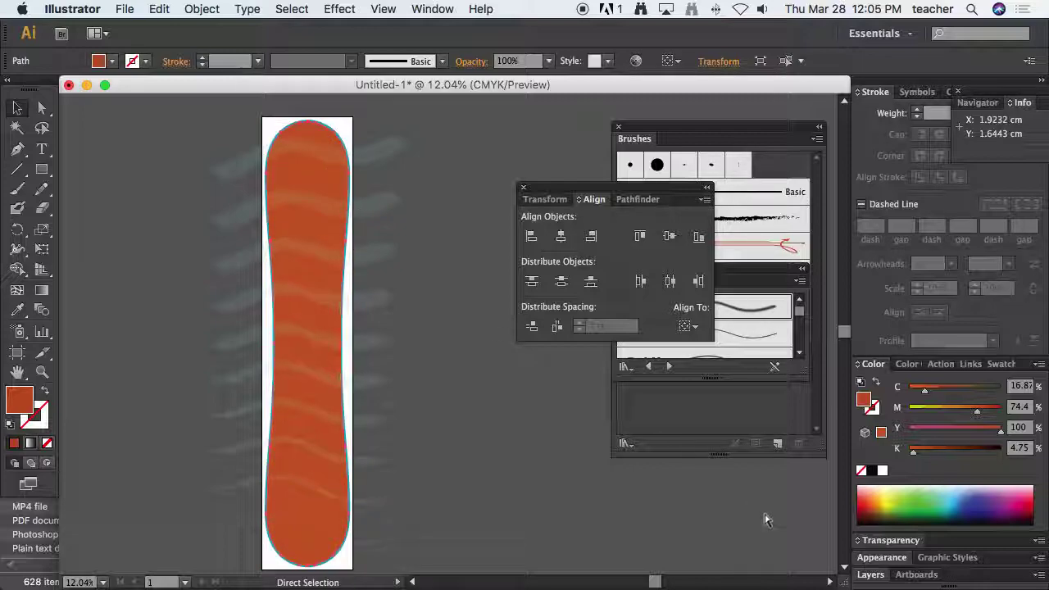
left_click(373, 390)
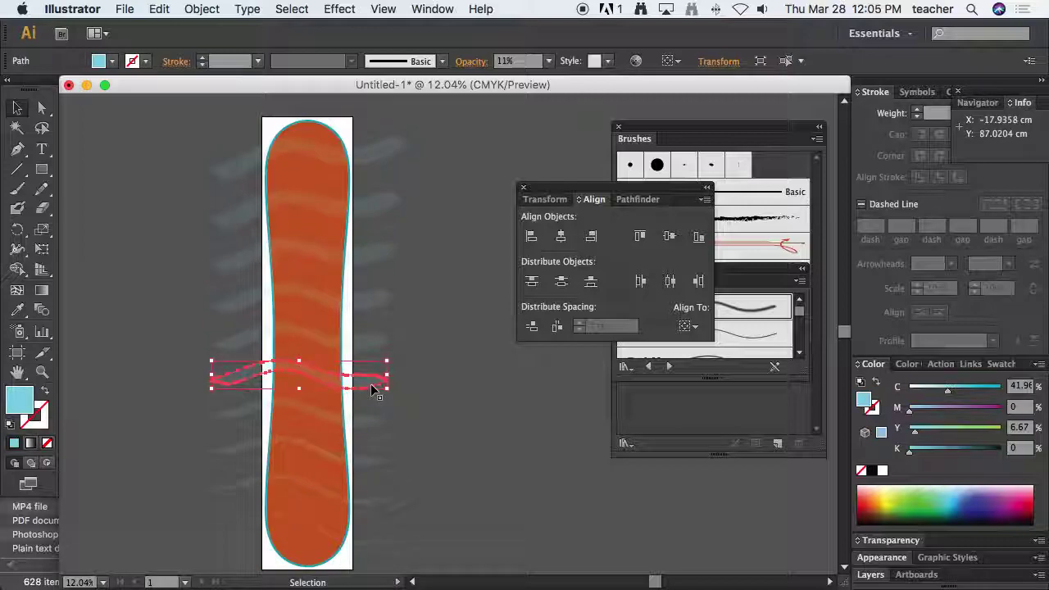
key("super+f")
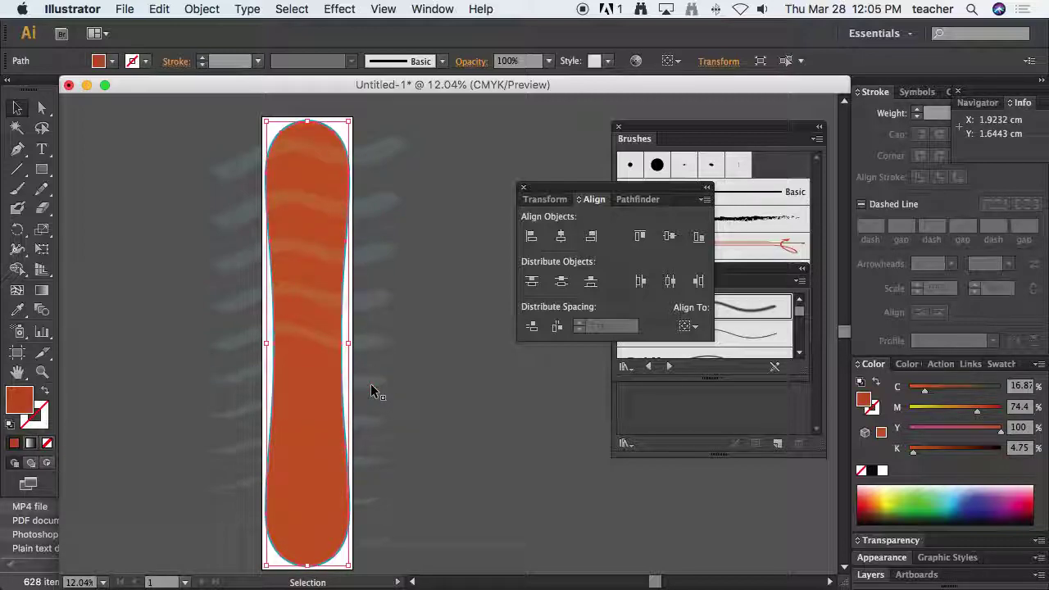
left_click(414, 408)
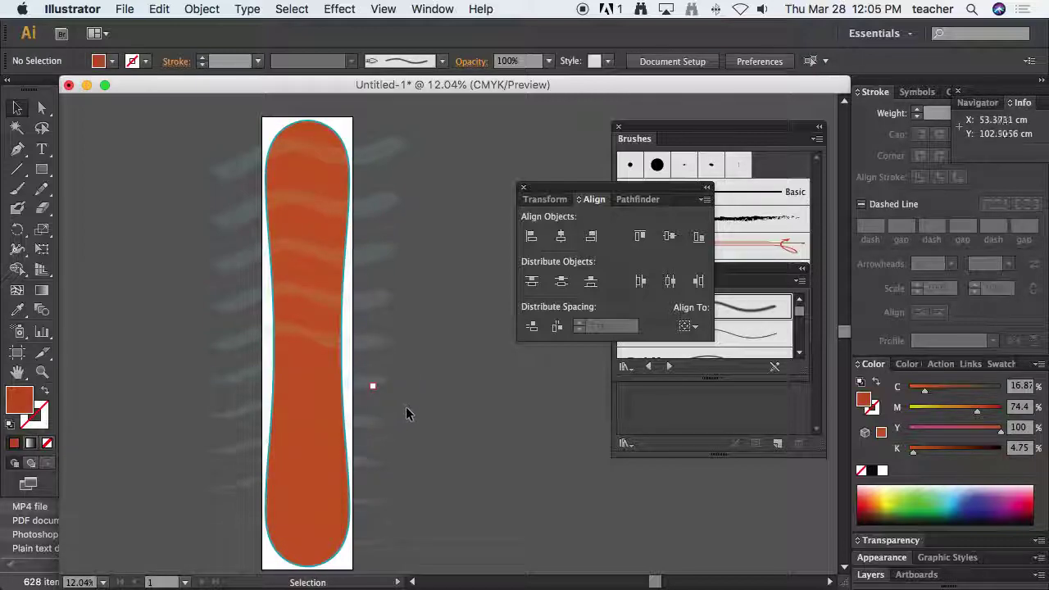
left_click(328, 421)
left_click_drag(325, 420, 471, 397)
key("Delete")
left_click(269, 229)
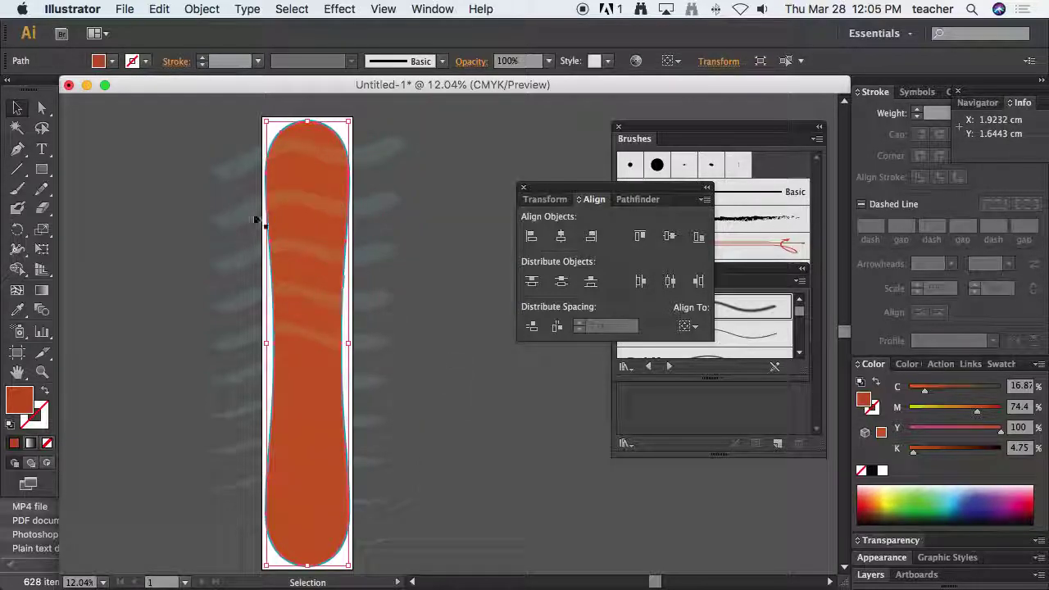
Step: Select all the light-blue waves and group them so they sit together above the orange board shape
left_click(271, 442)
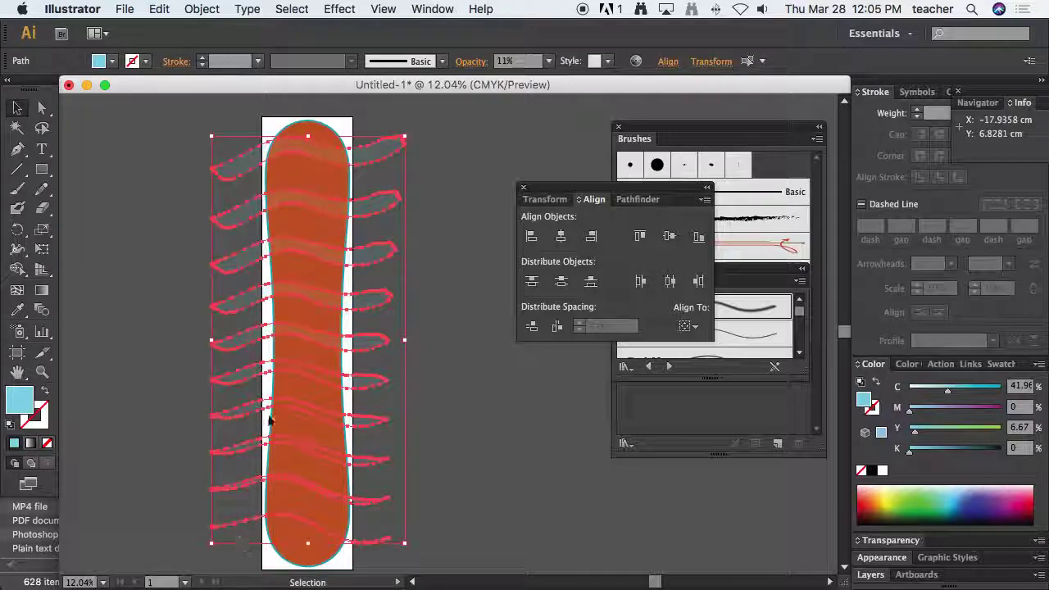
left_click(196, 9)
left_click(211, 71)
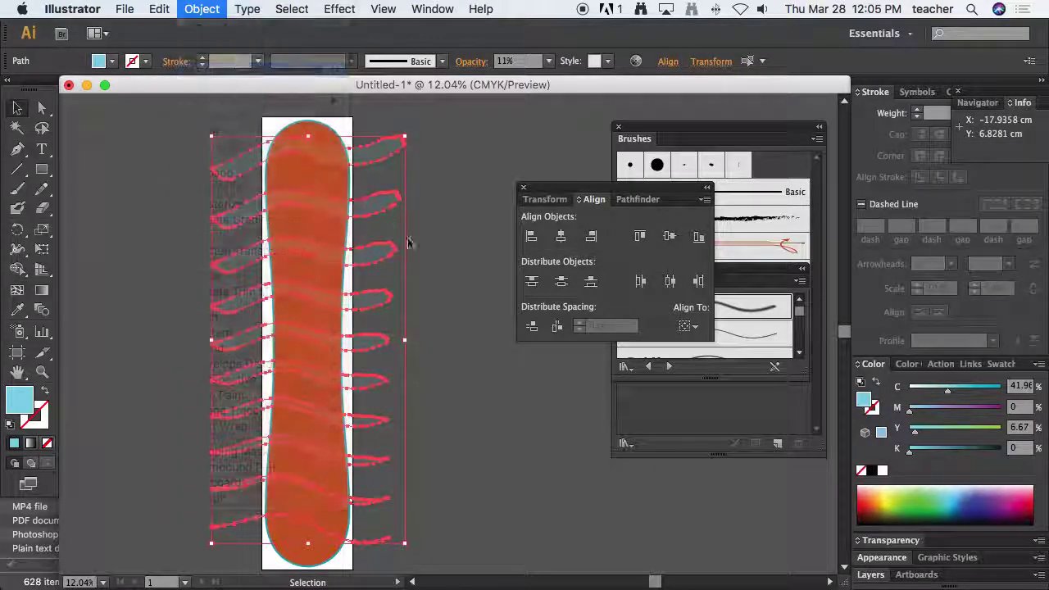
left_click(449, 303)
Step: Place the copied orange board shape in front of the grouped waves
left_click(312, 549)
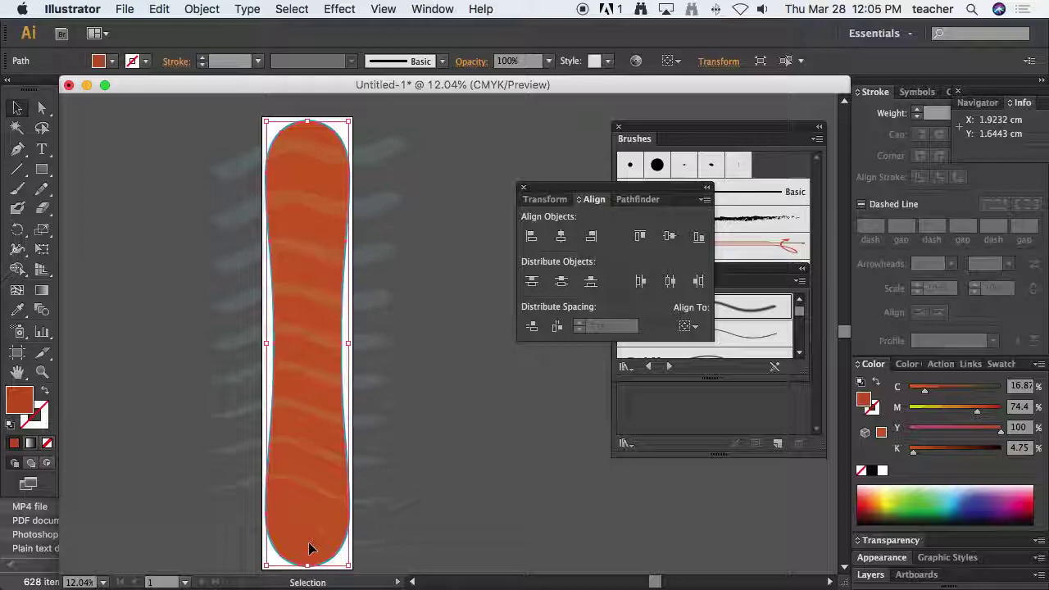
key("super+shift+a")
key("a")
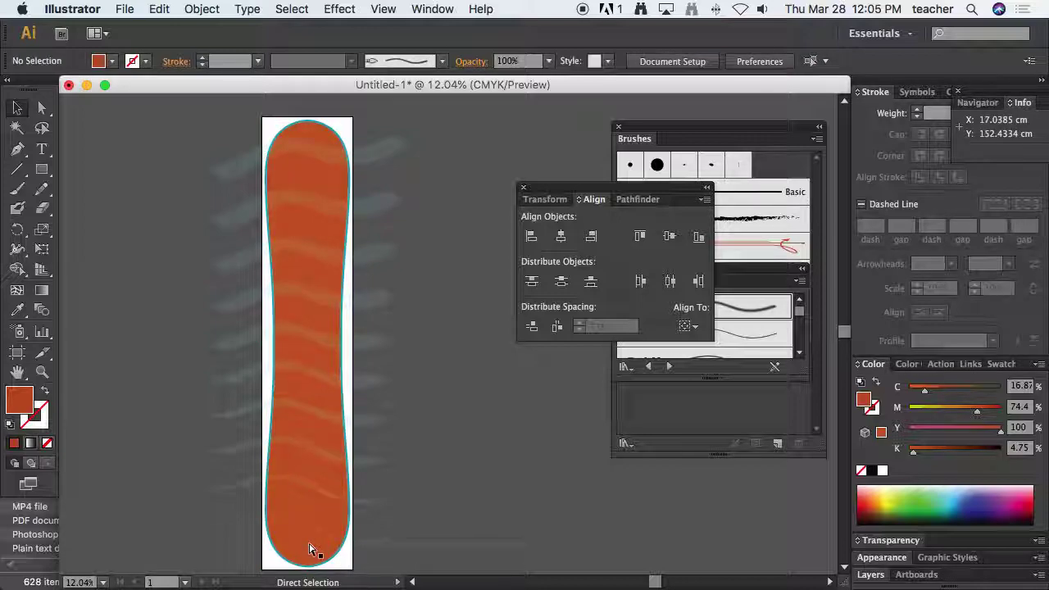
left_click(312, 550)
key("v")
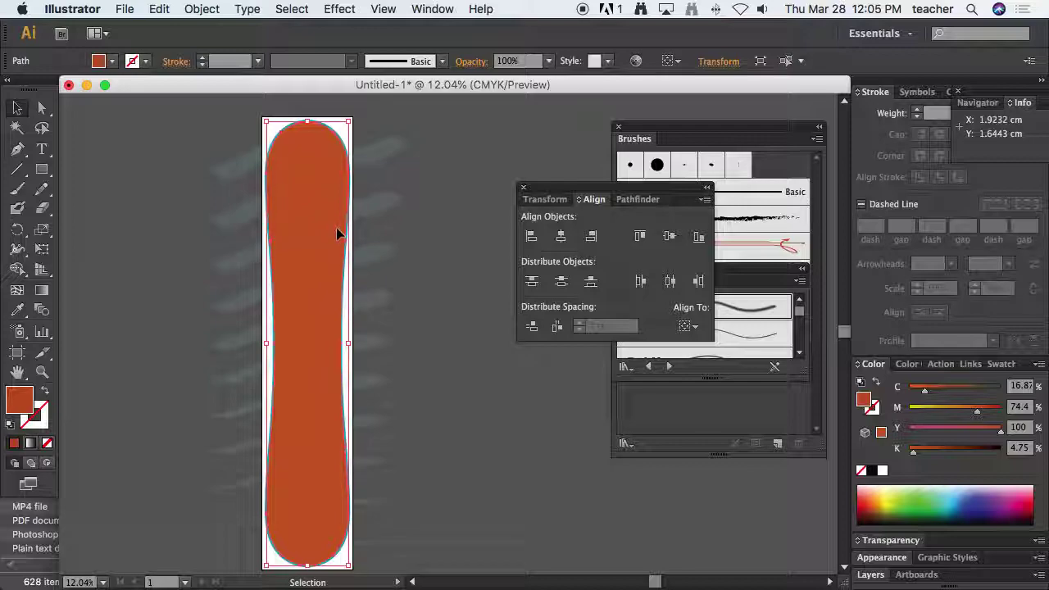
Step: Make a clipping mask from the front orange board shape and the wave group to trim the waves to the board
left_click(384, 158, "shift")
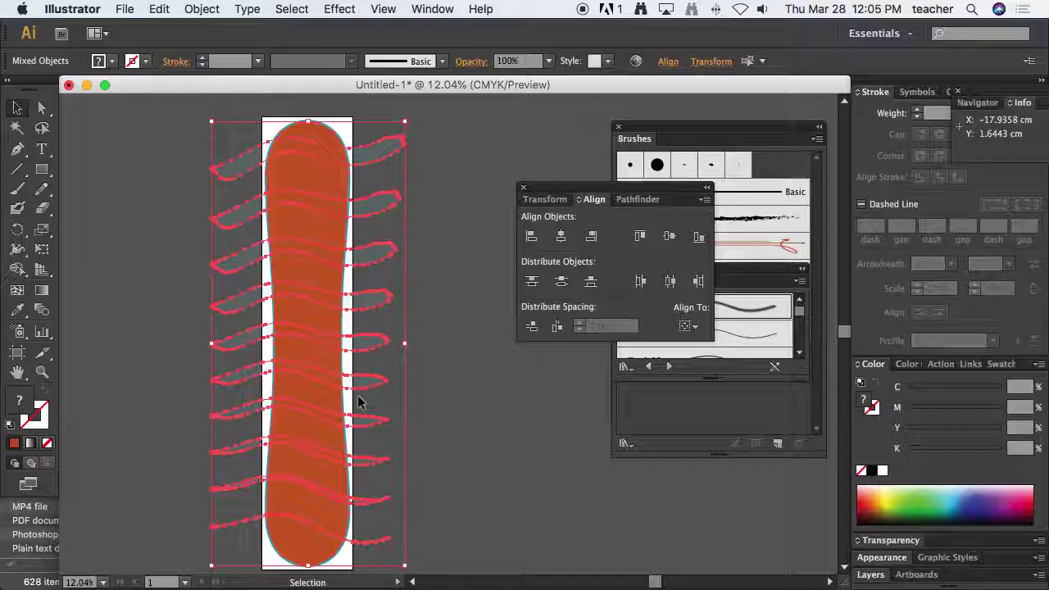
left_click(202, 9)
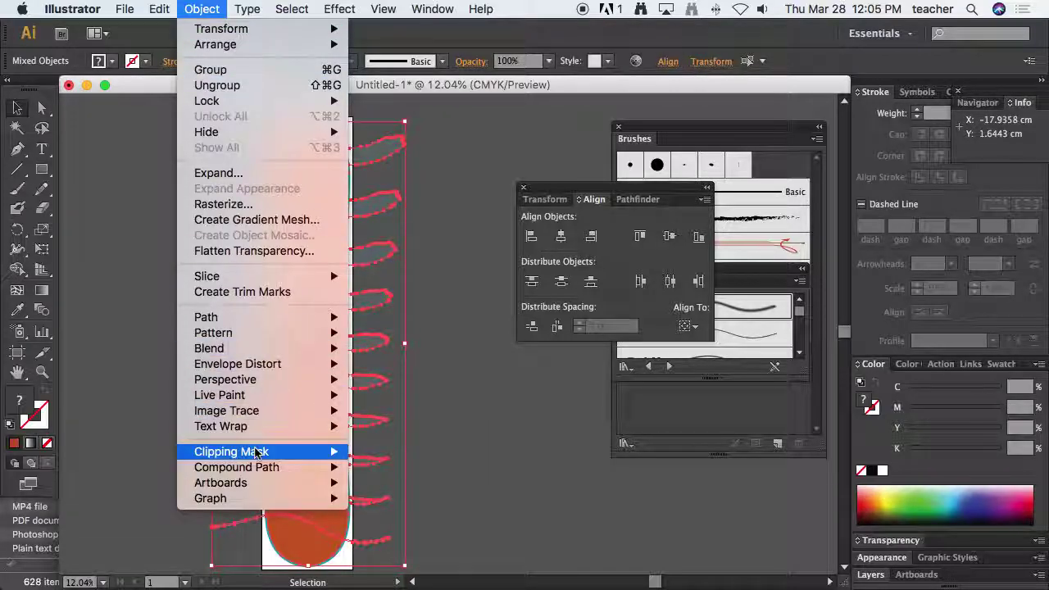
mouse_move(263, 452)
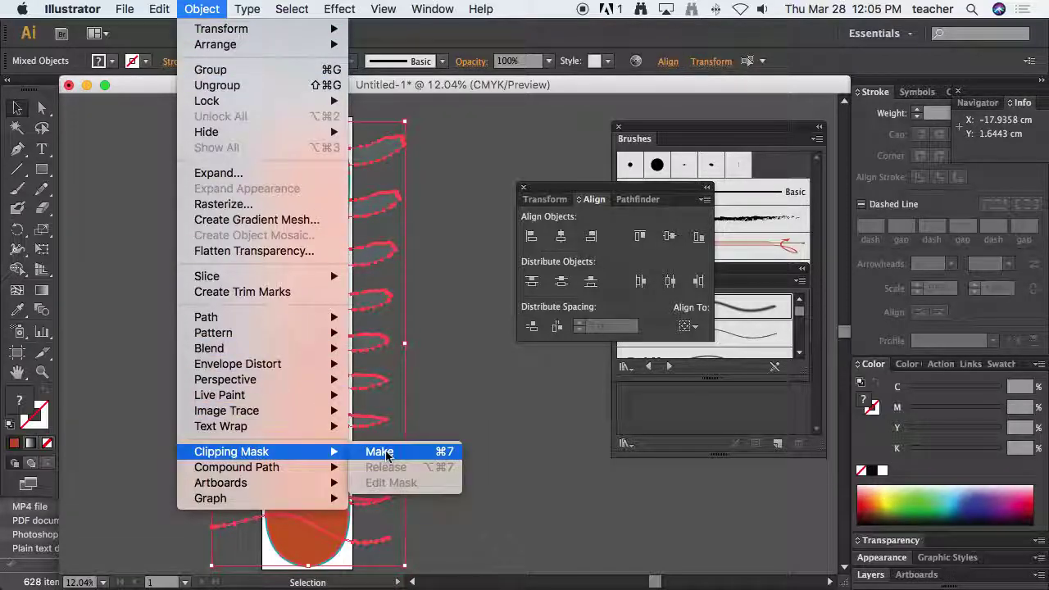
left_click(380, 452)
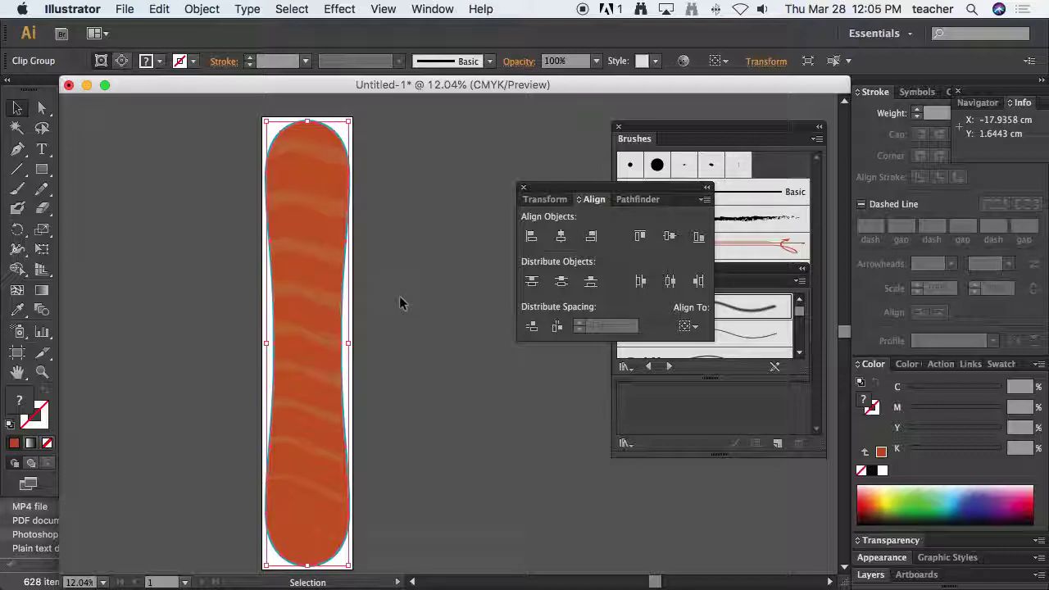
Step: Show the document's layer list
left_click_drag(401, 297, 335, 284)
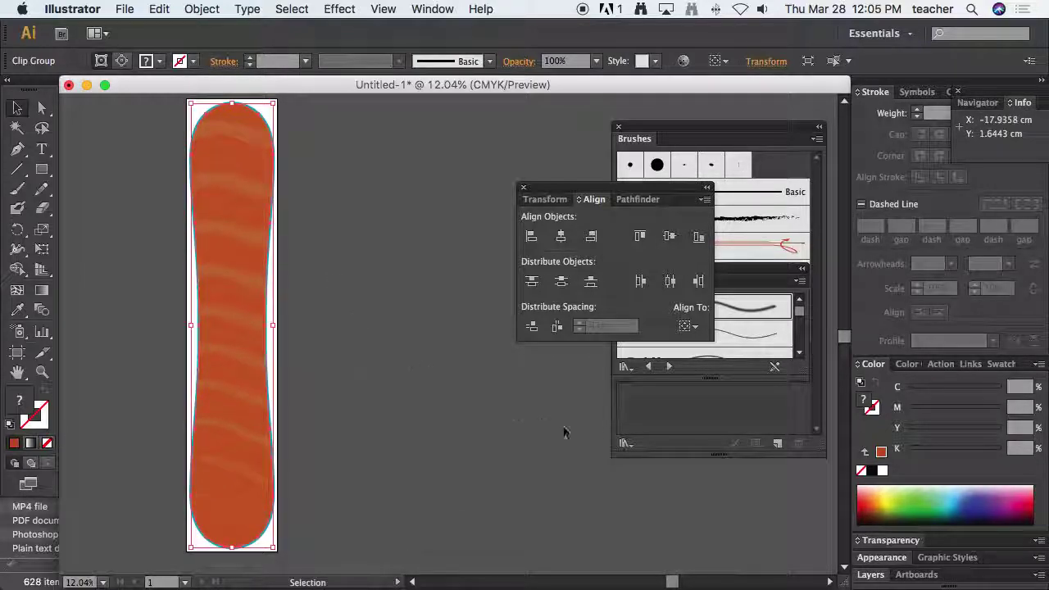
left_click(871, 574)
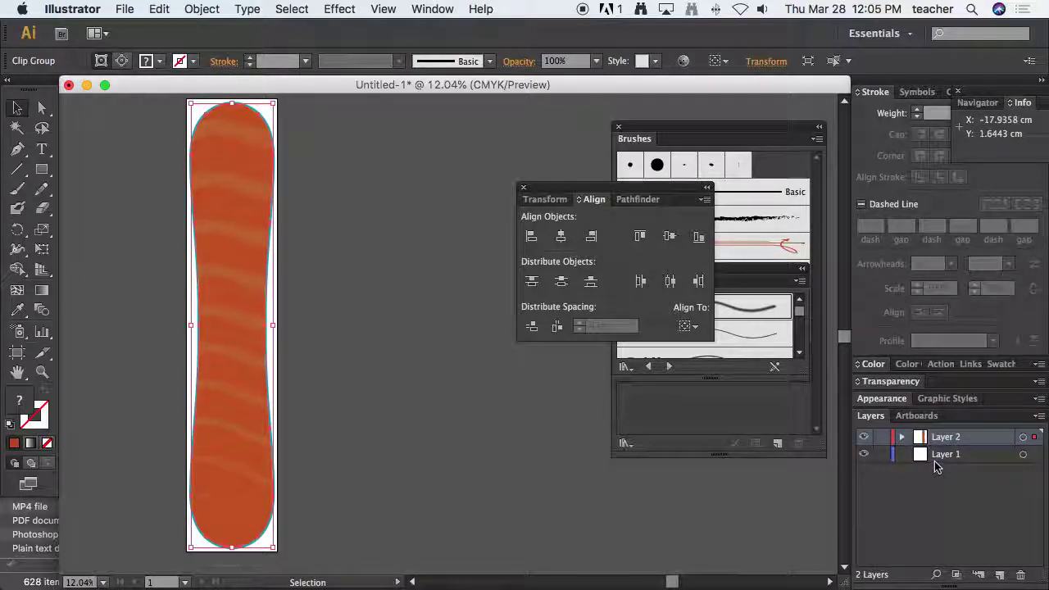